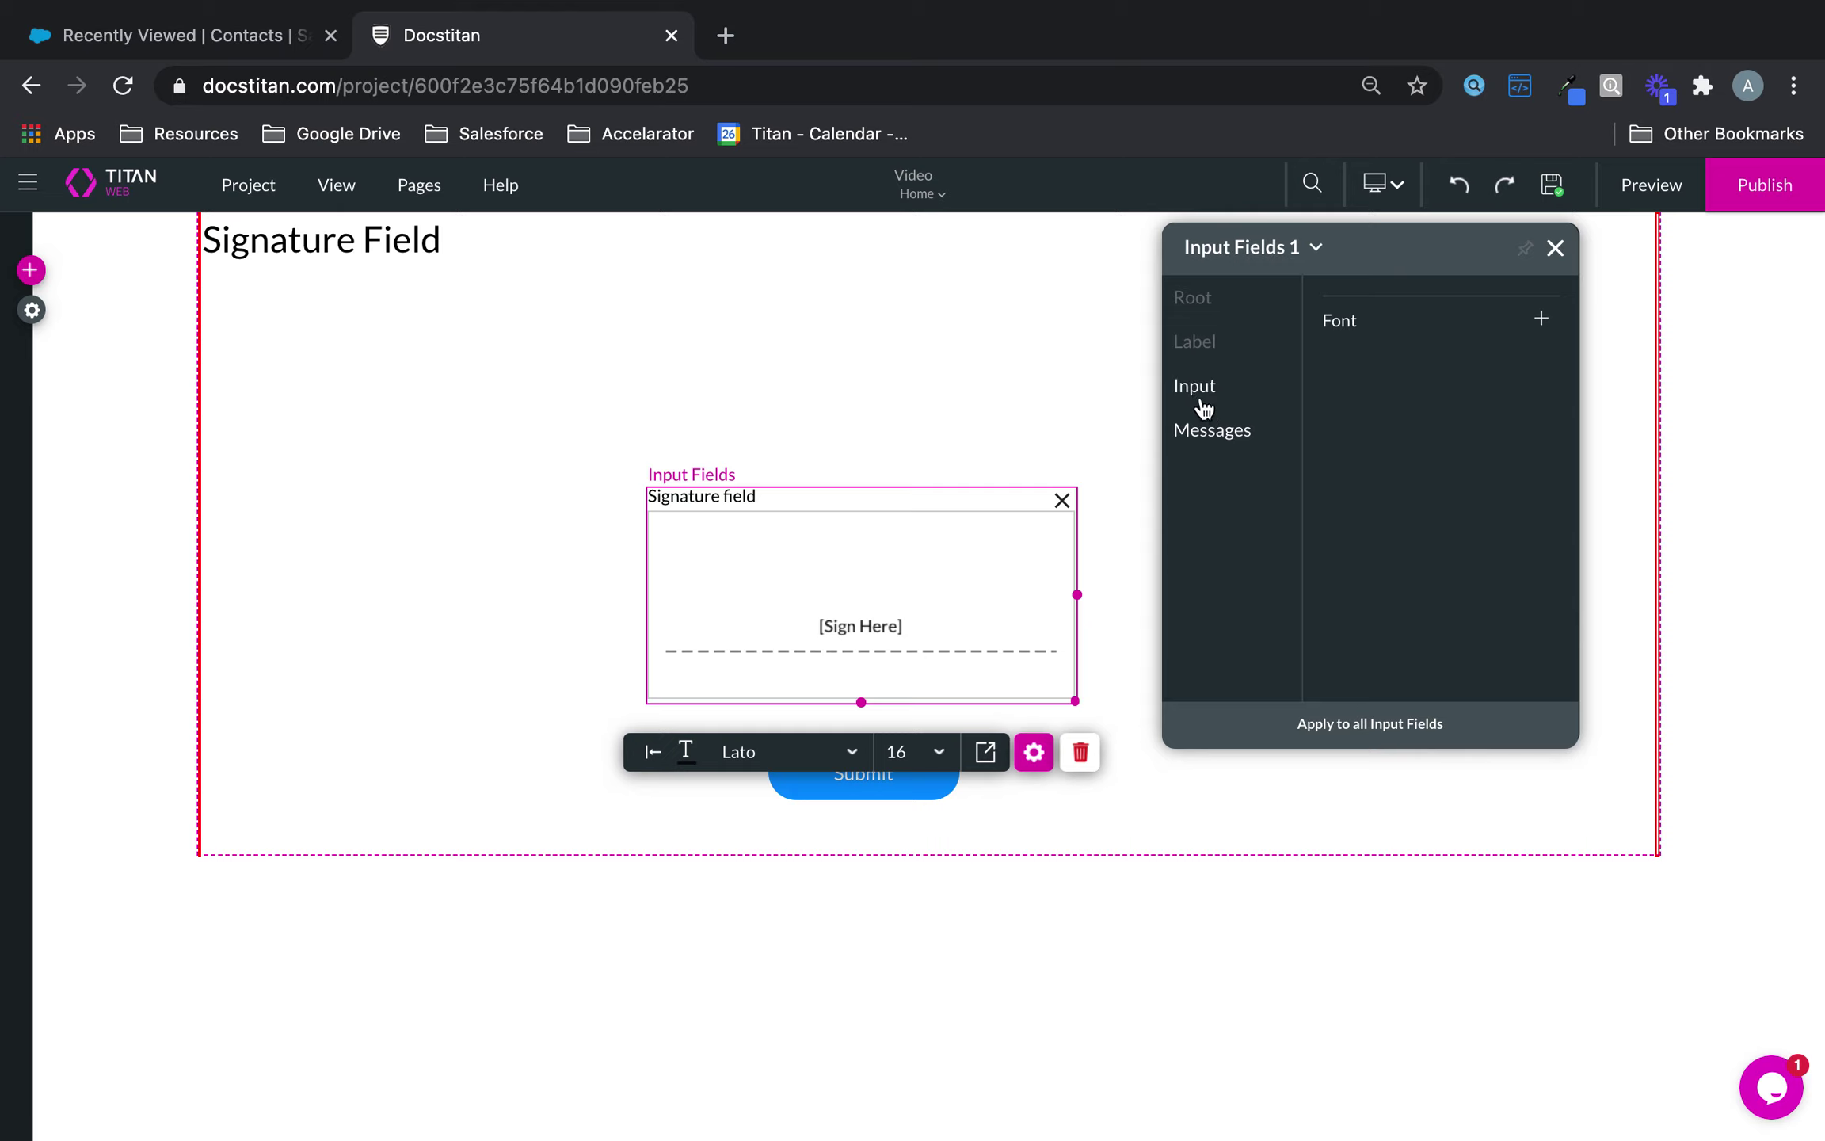
- Close the signature field's style options and set its label to "Attorney Sign Here"
click(1345, 335)
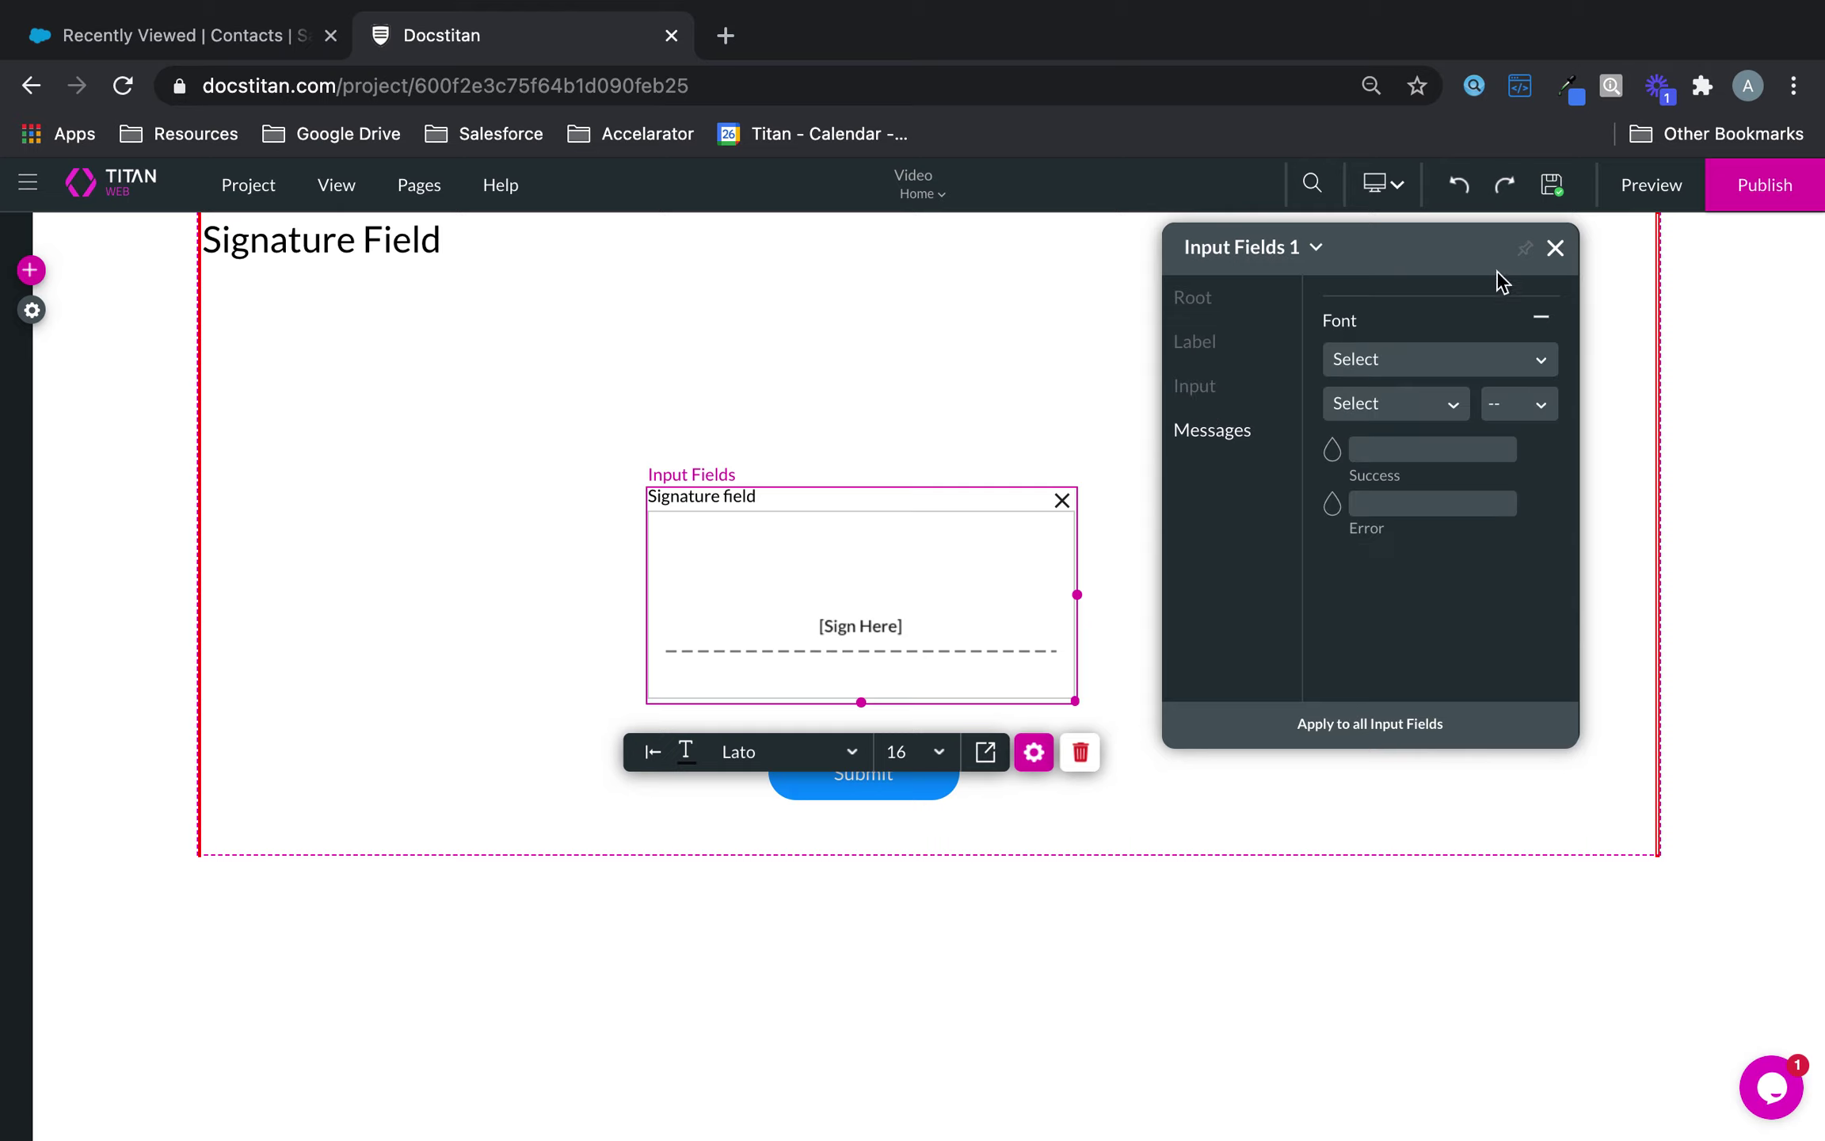
click(1555, 252)
click(1034, 752)
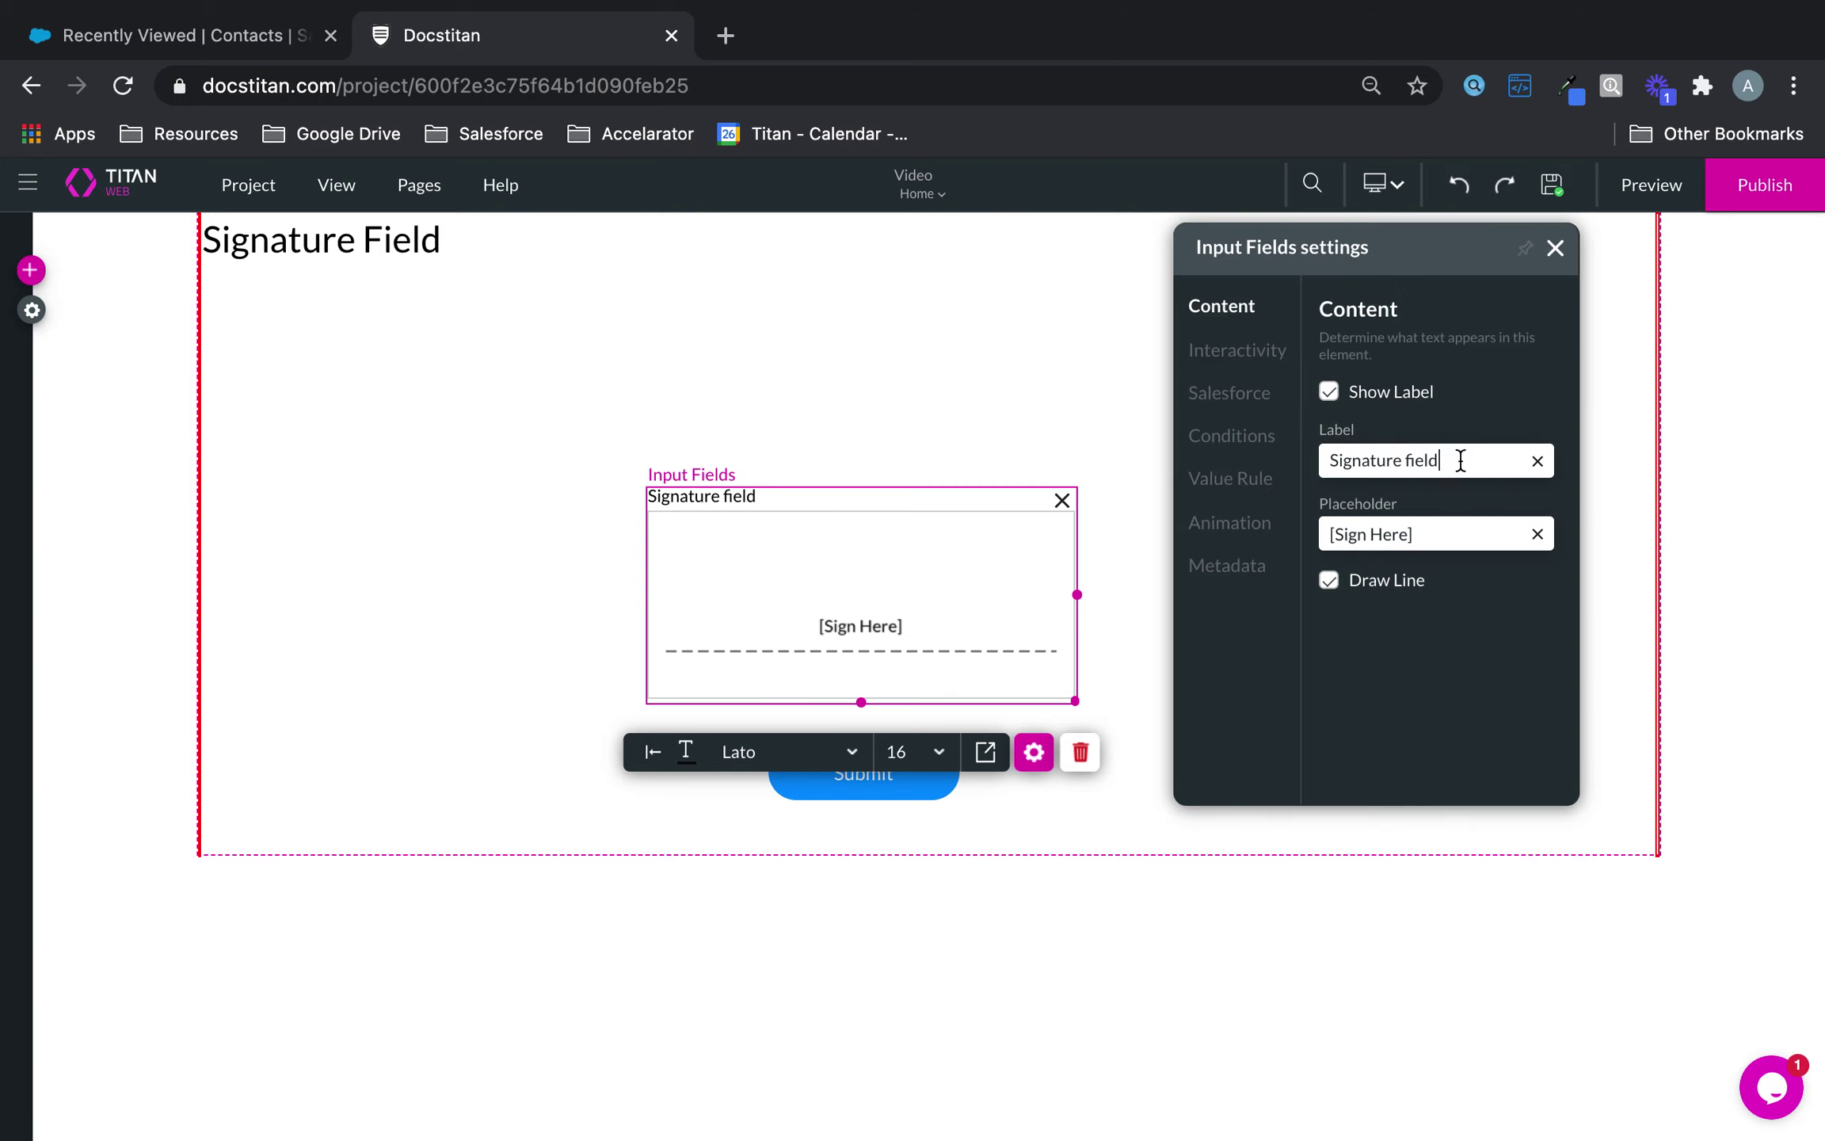
drag(1460, 461, 1284, 451)
text(A)
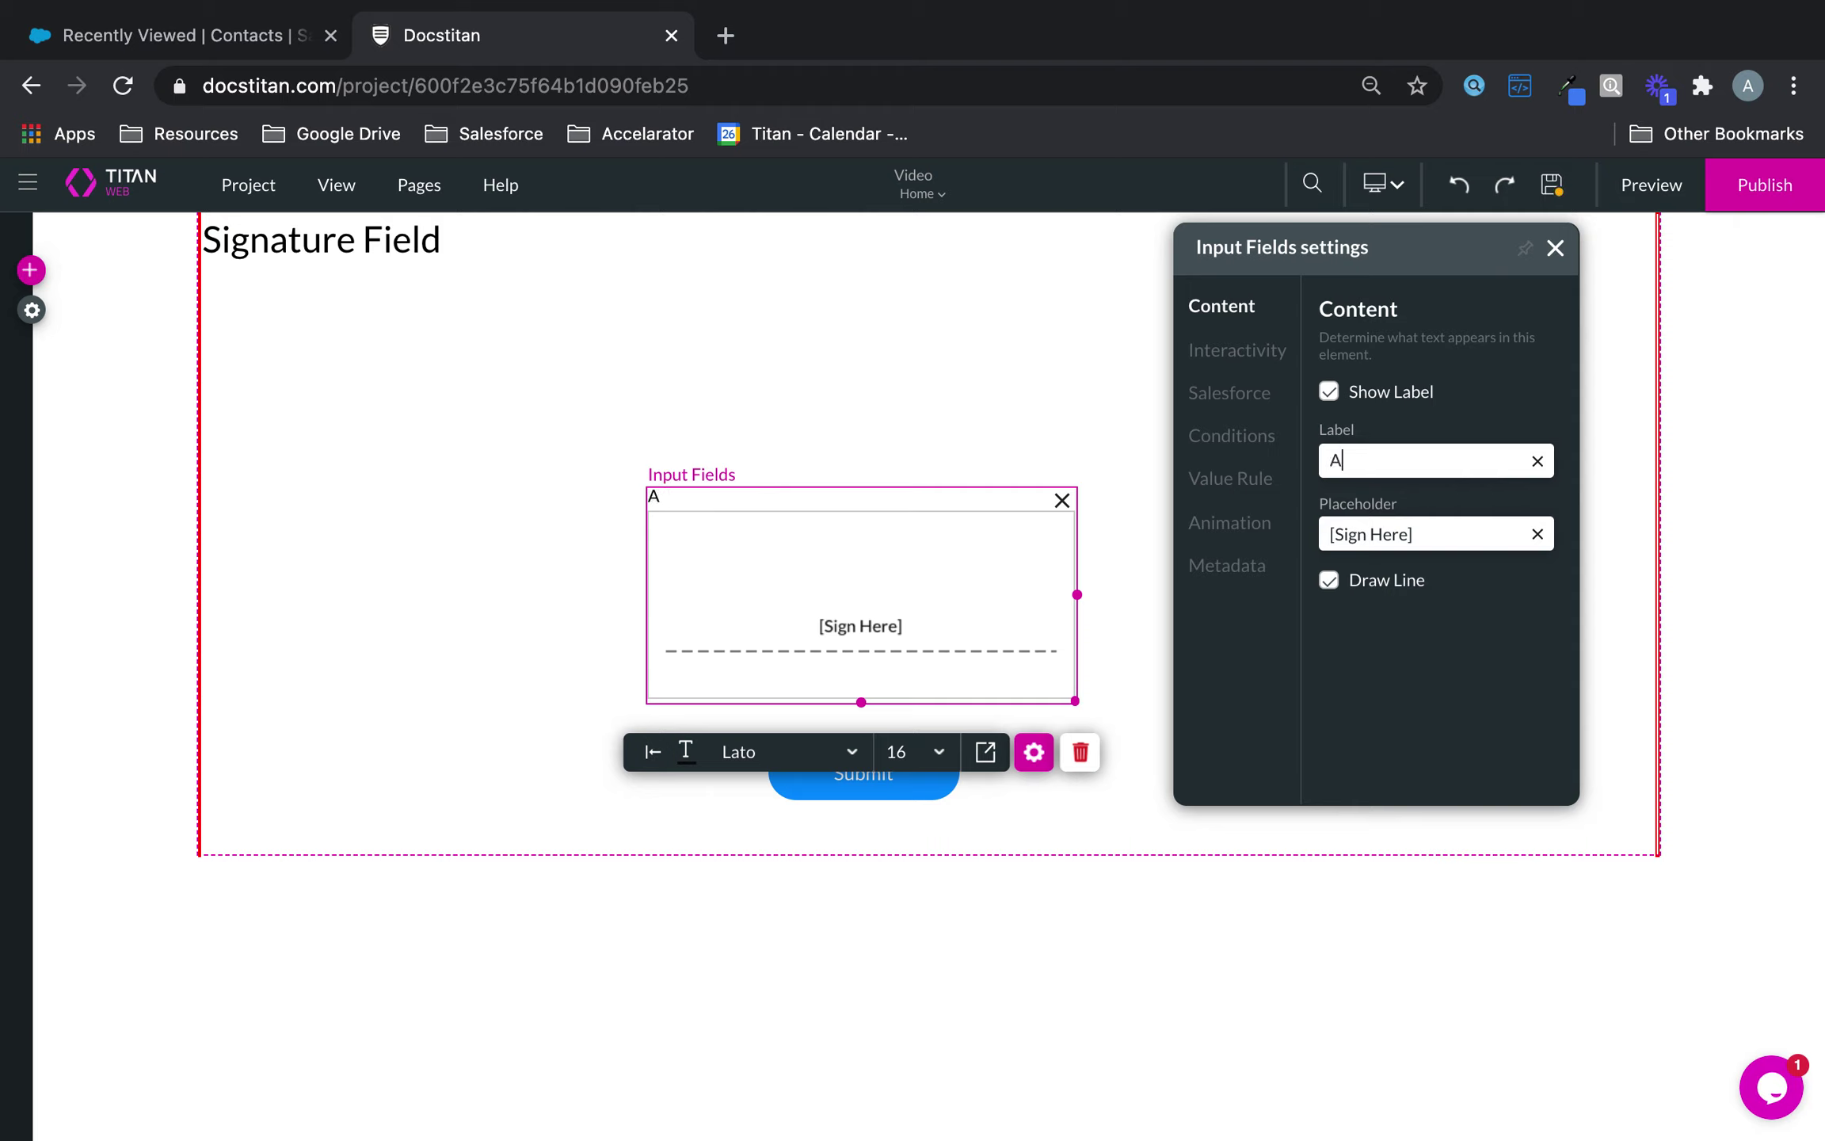
text(ttorney Sign Here)
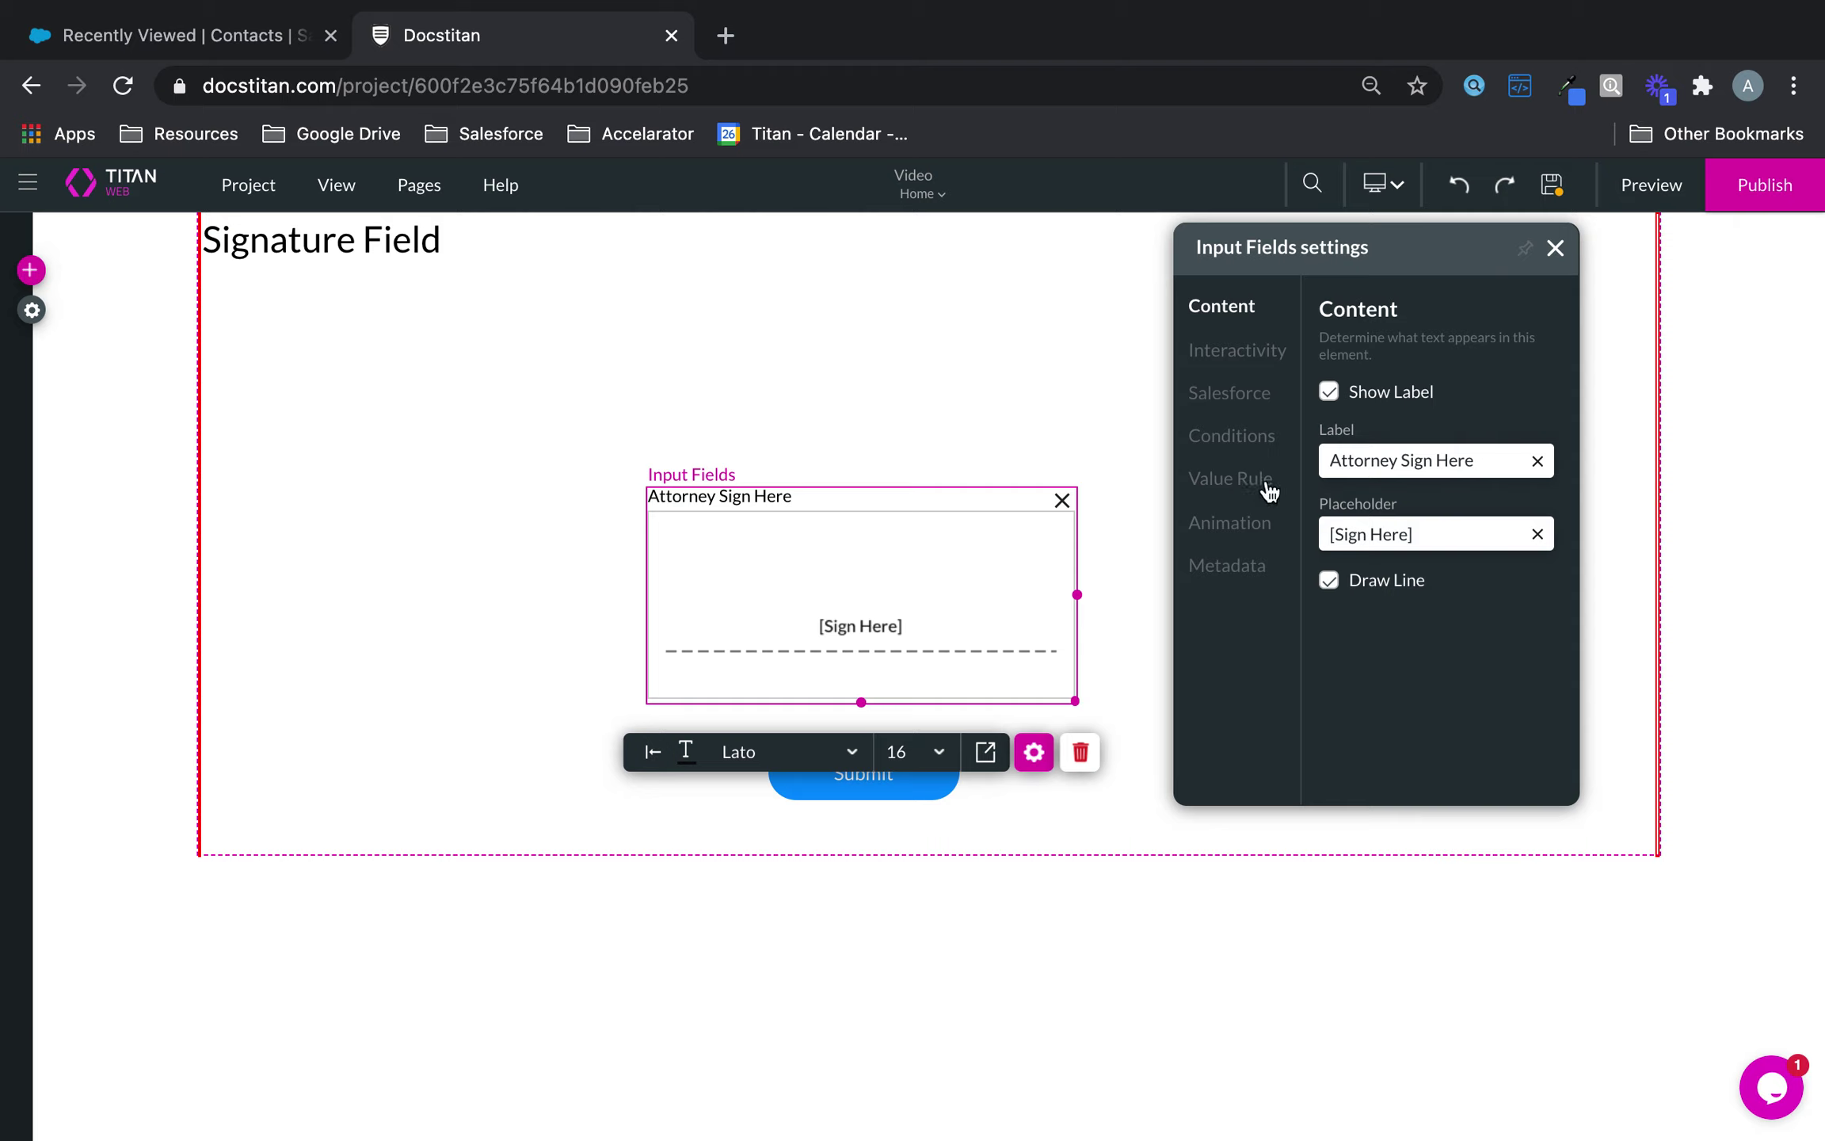
- Try hiding the signature field's label, and restore it
click(1331, 391)
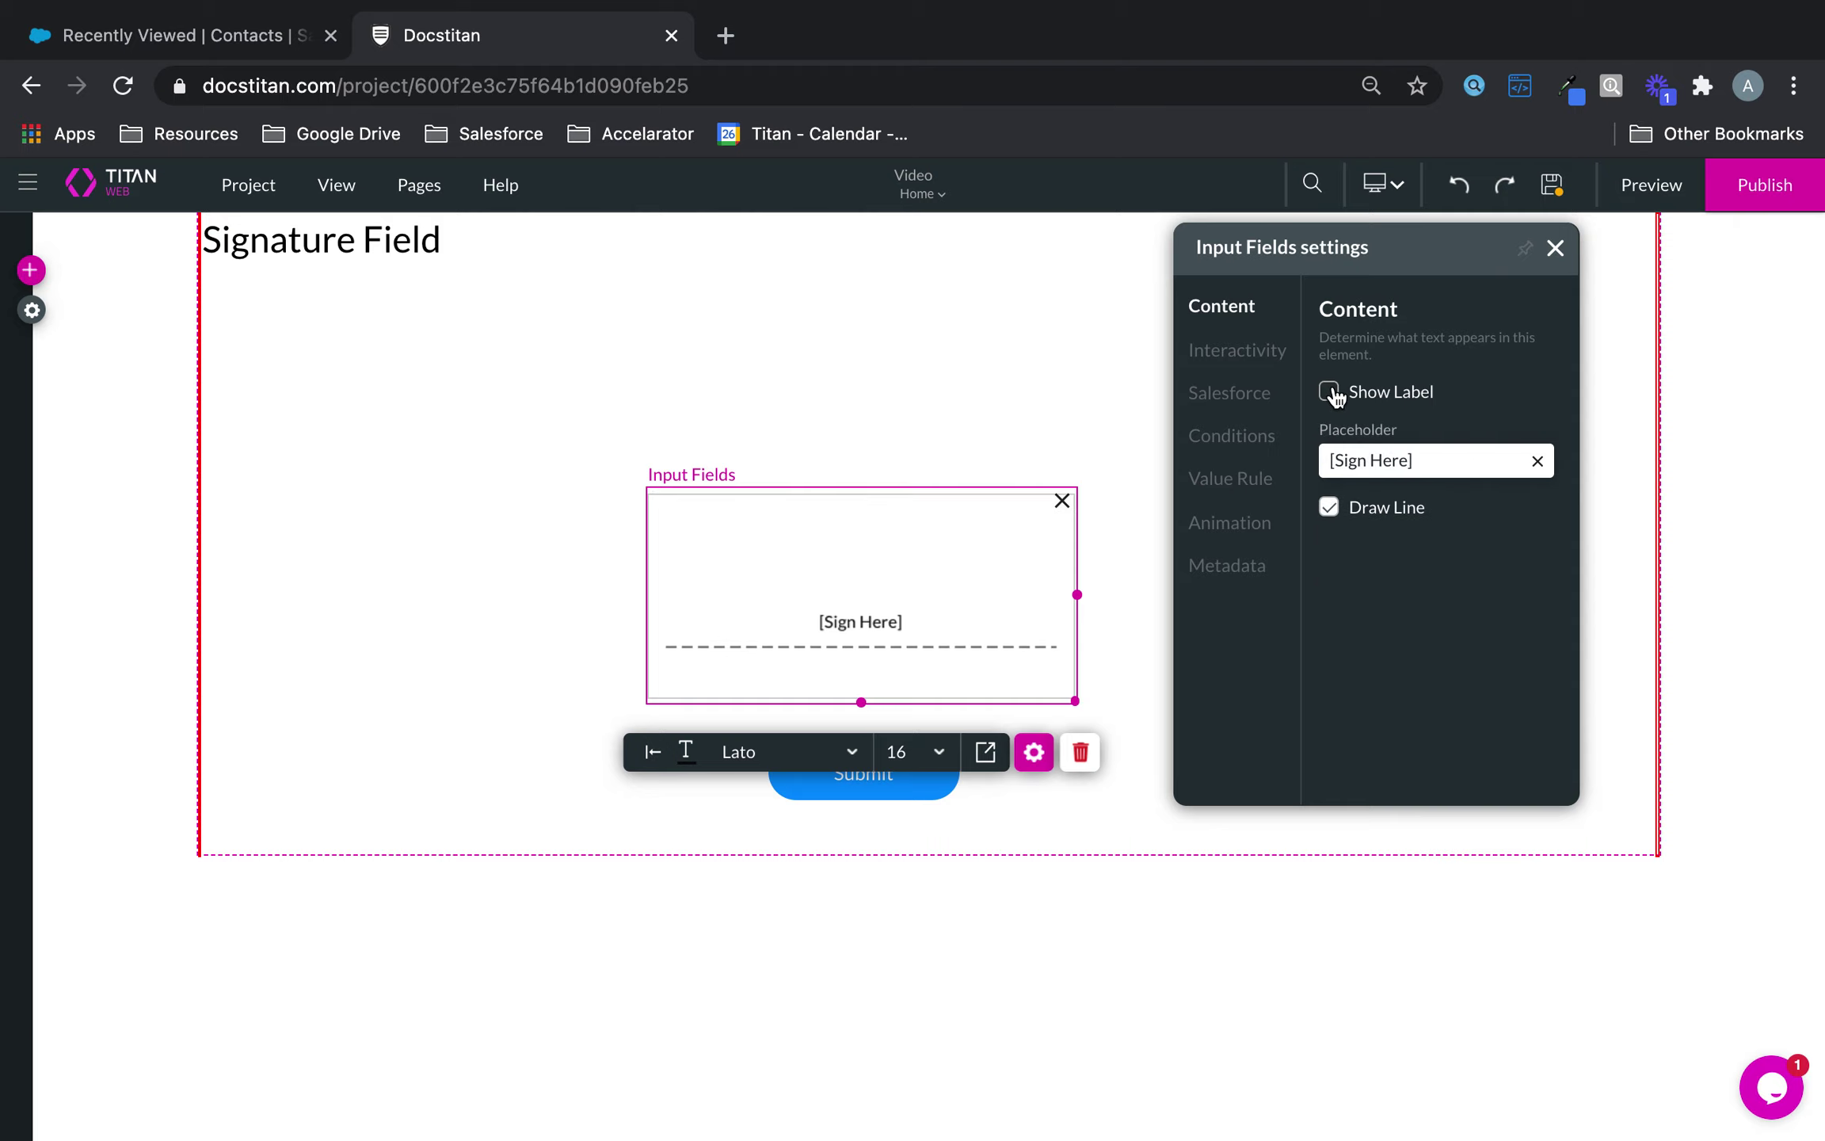
click(1330, 392)
drag(1432, 534, 1296, 523)
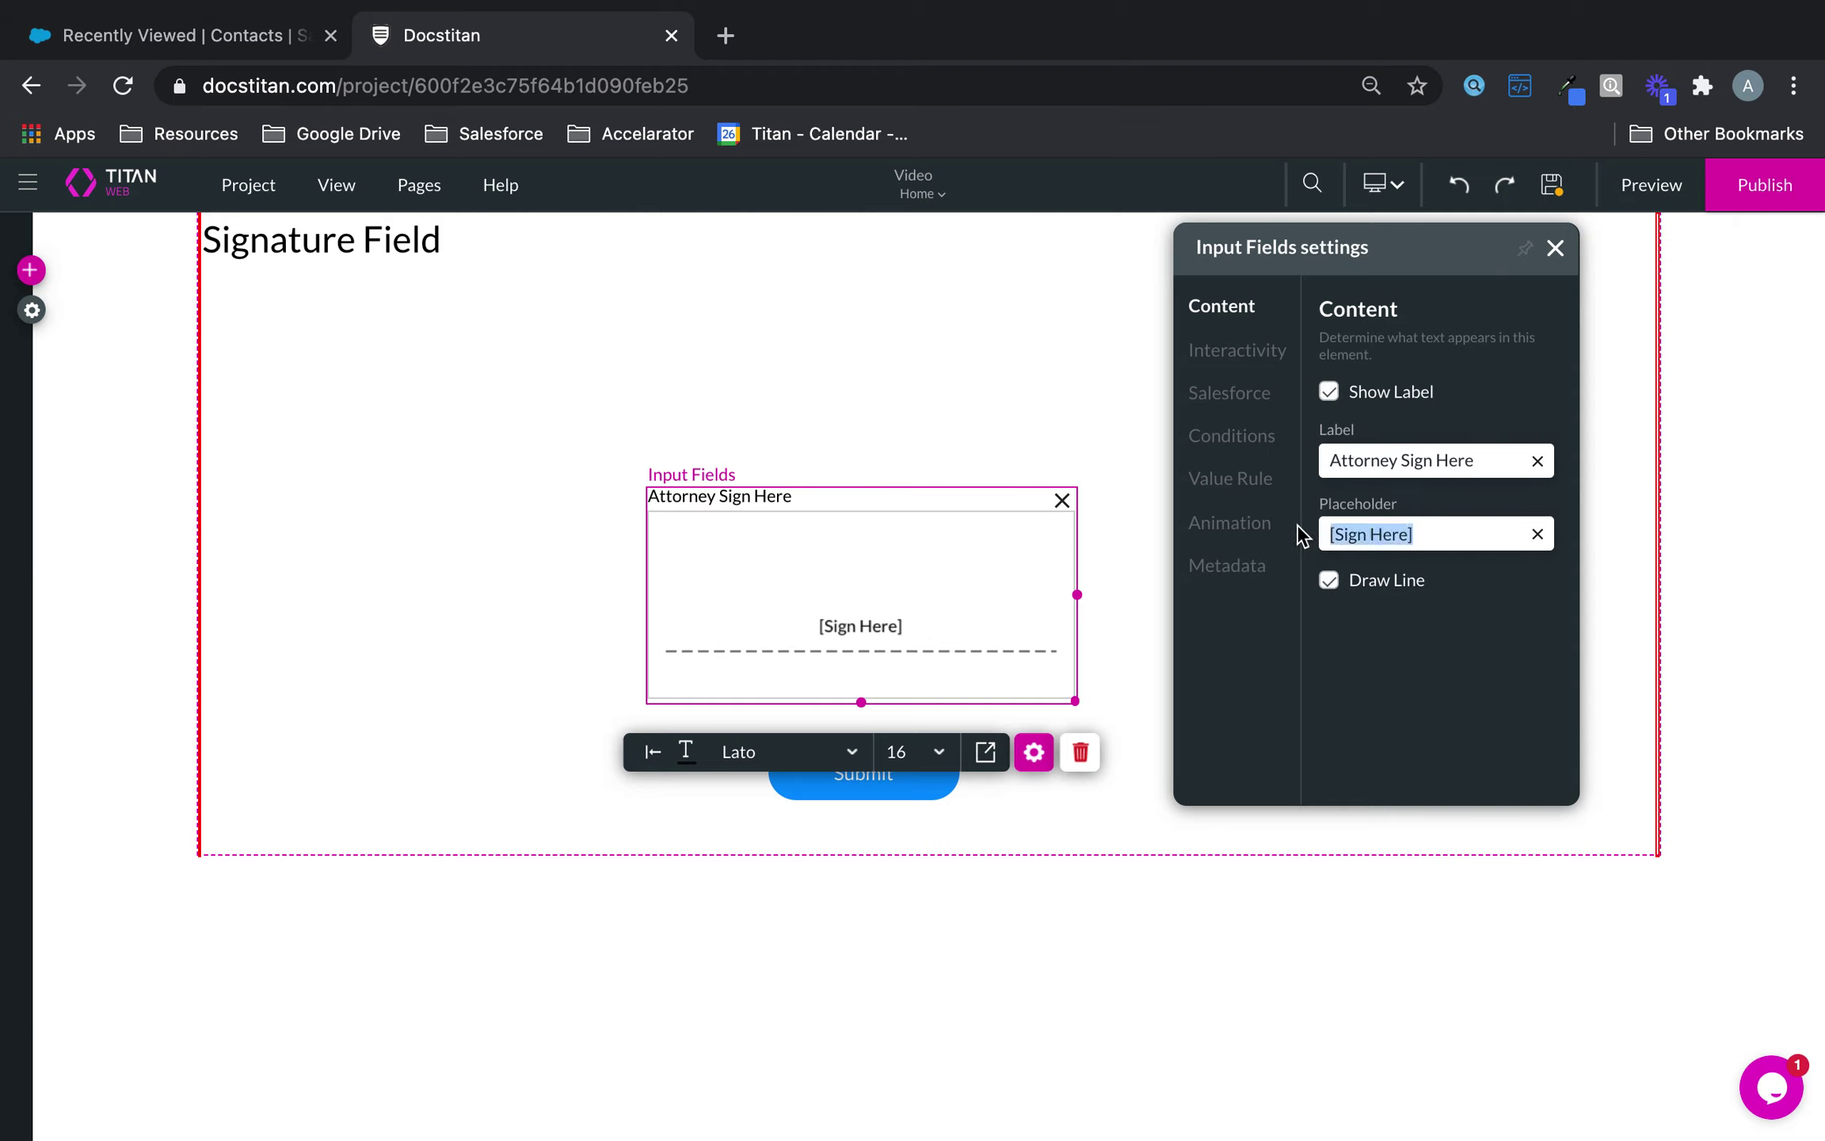
- Examine the signature field's interactivity, Salesforce, conditions, value rule, animation and metadata settings
click(1252, 349)
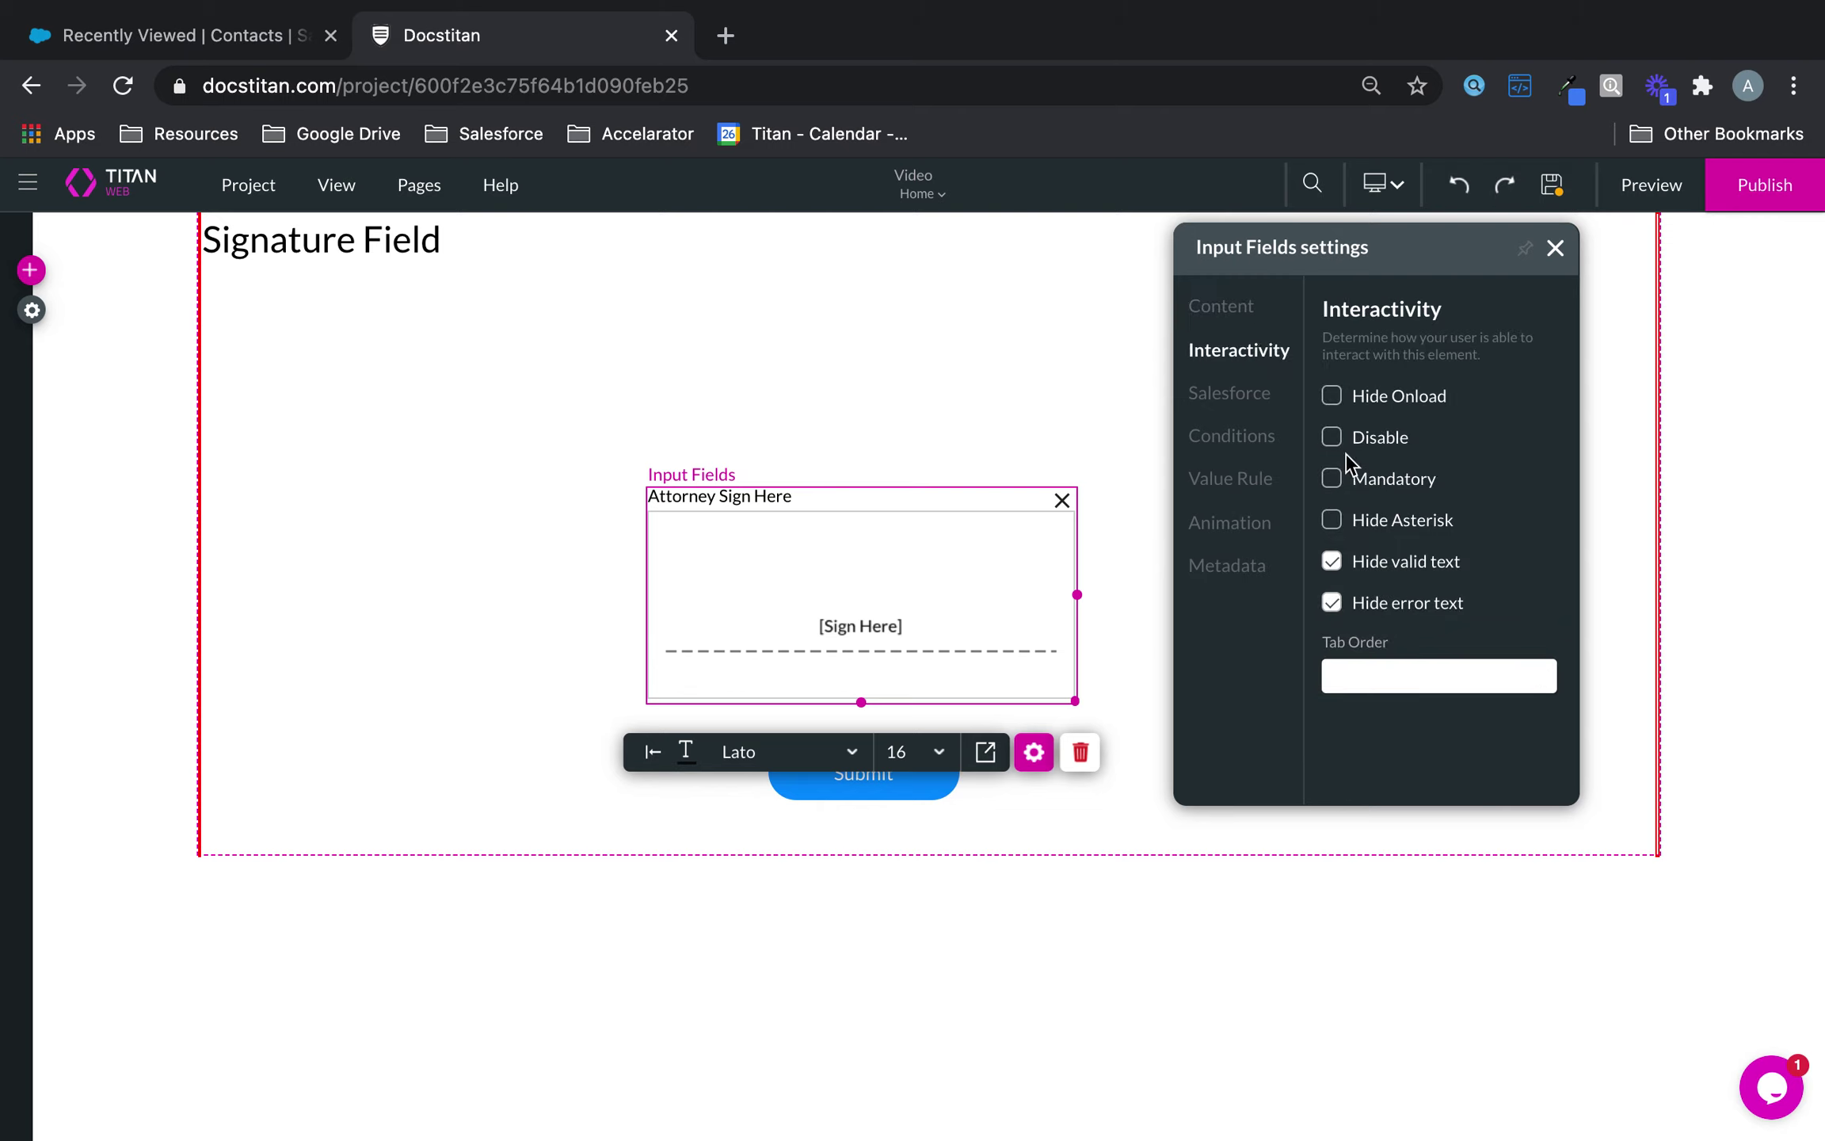
click(1266, 396)
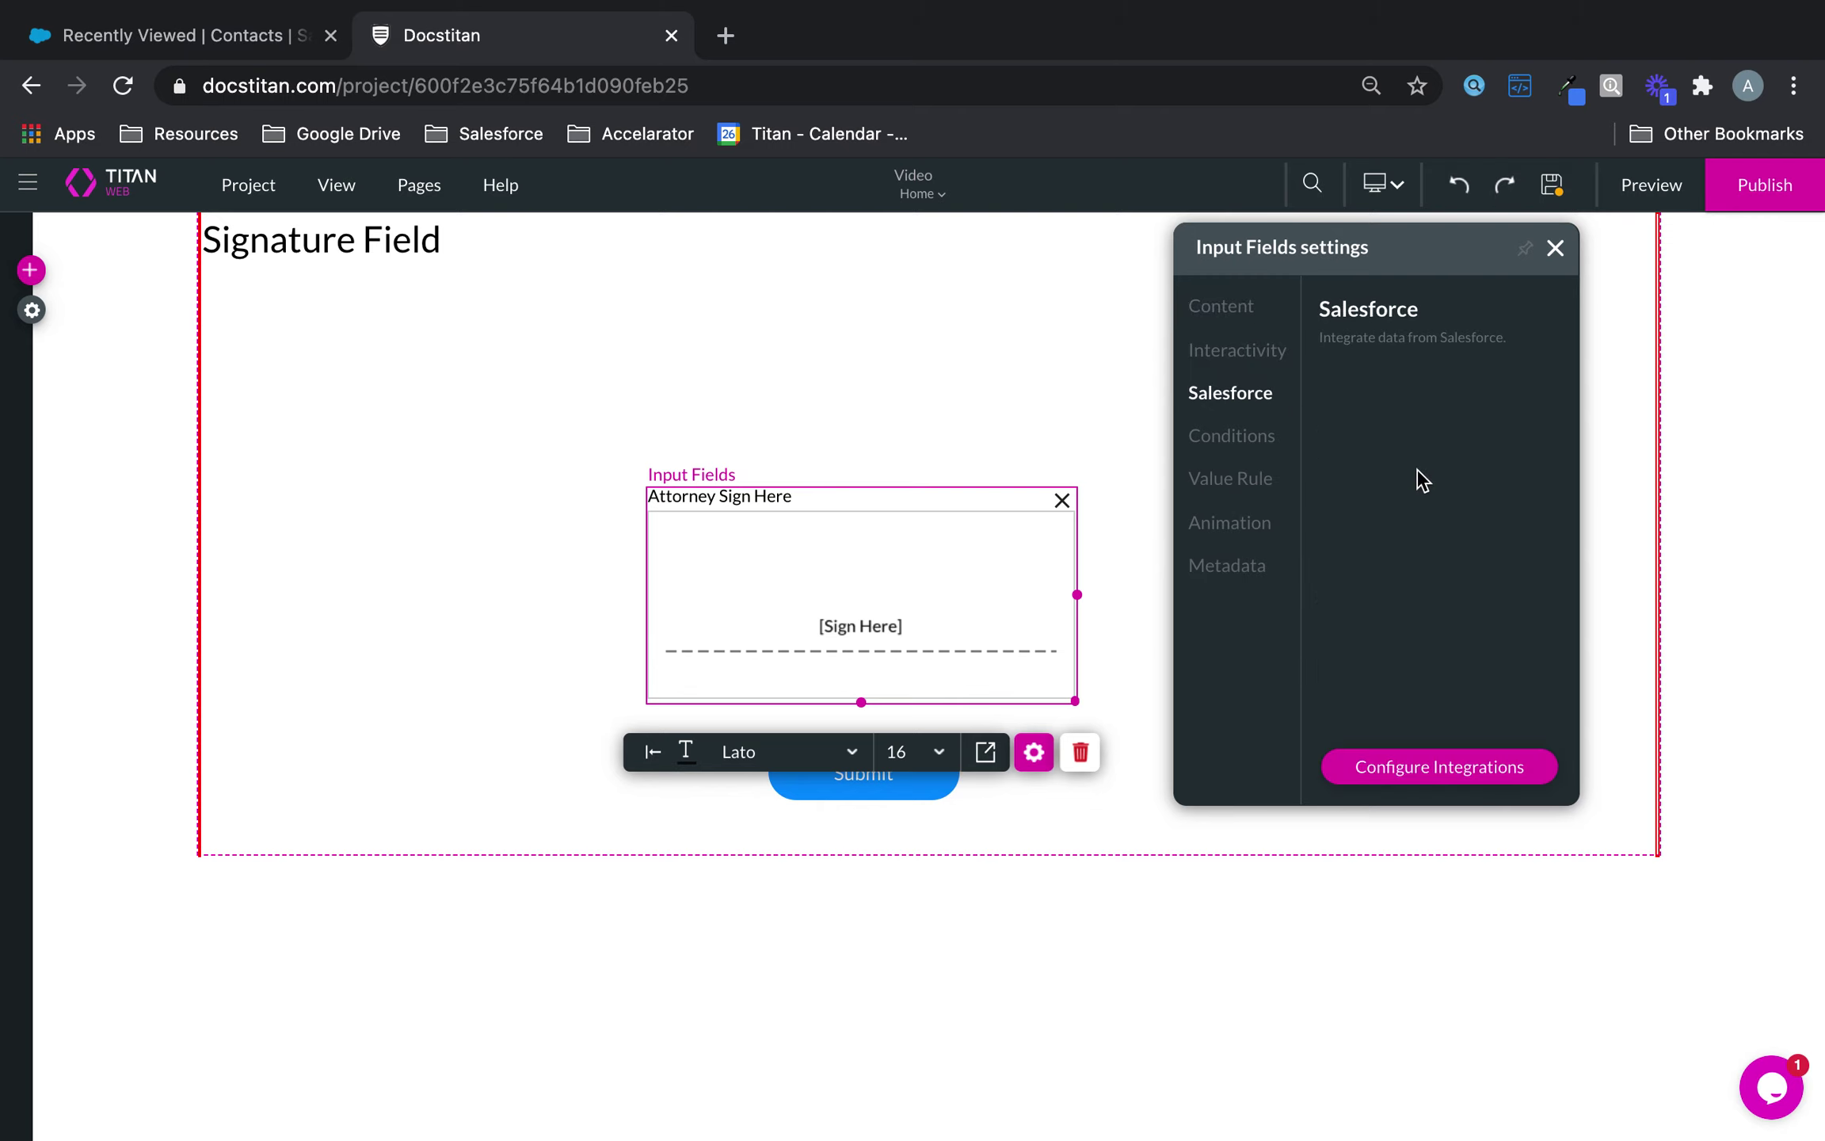
click(1230, 456)
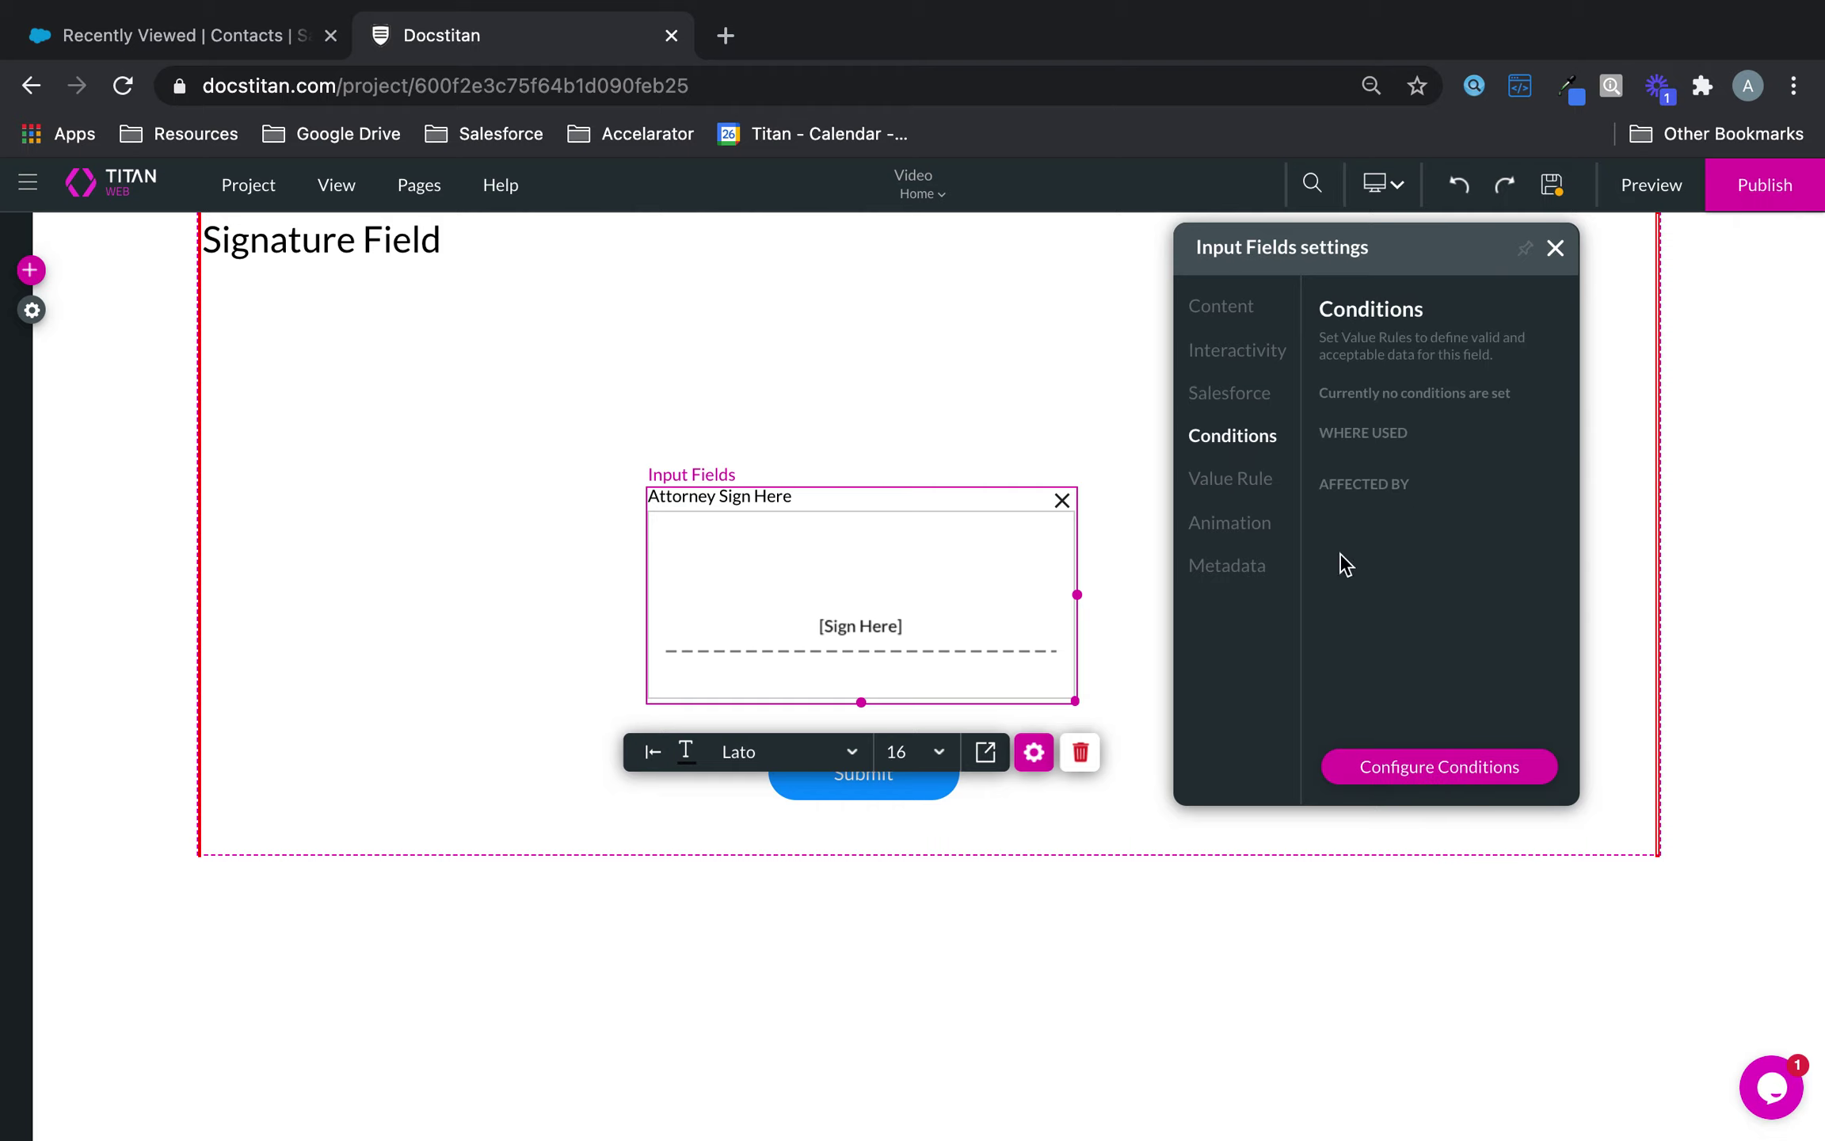
click(1251, 475)
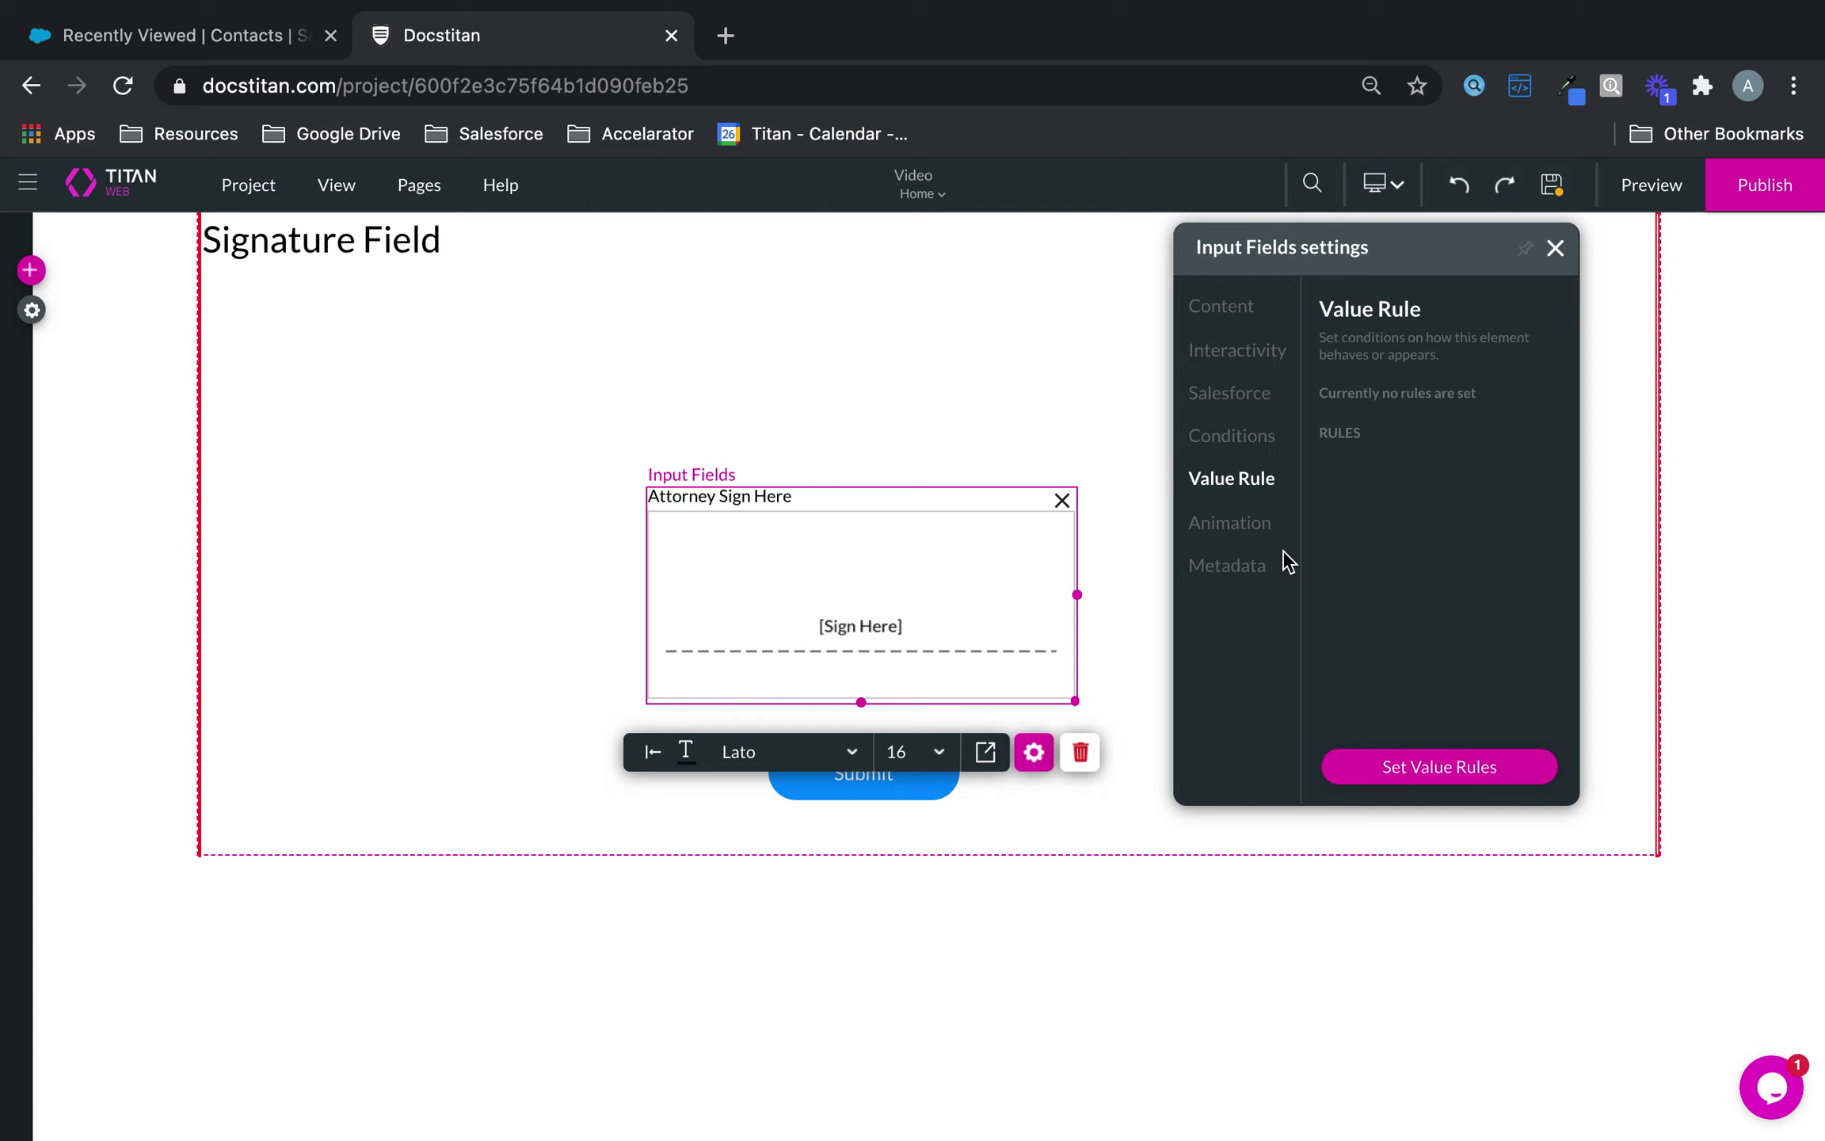
click(1240, 533)
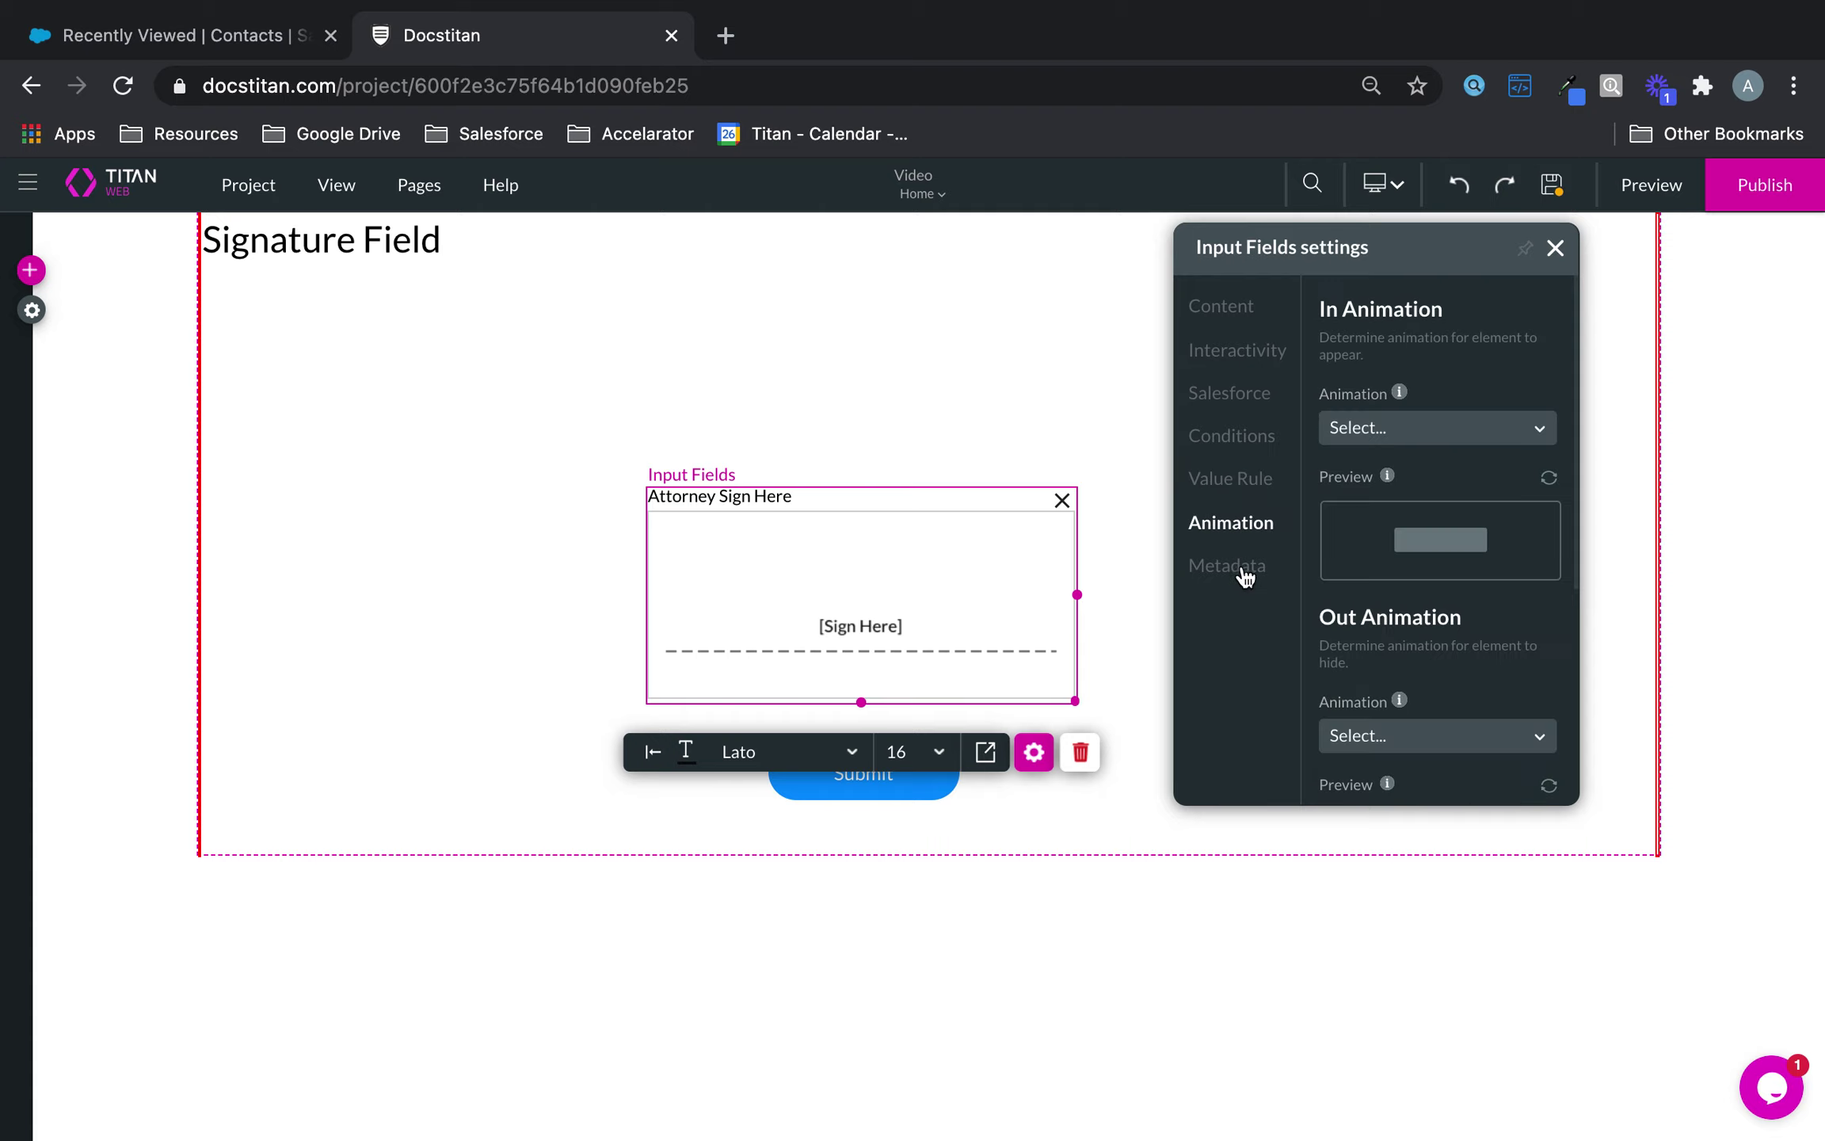
click(1244, 568)
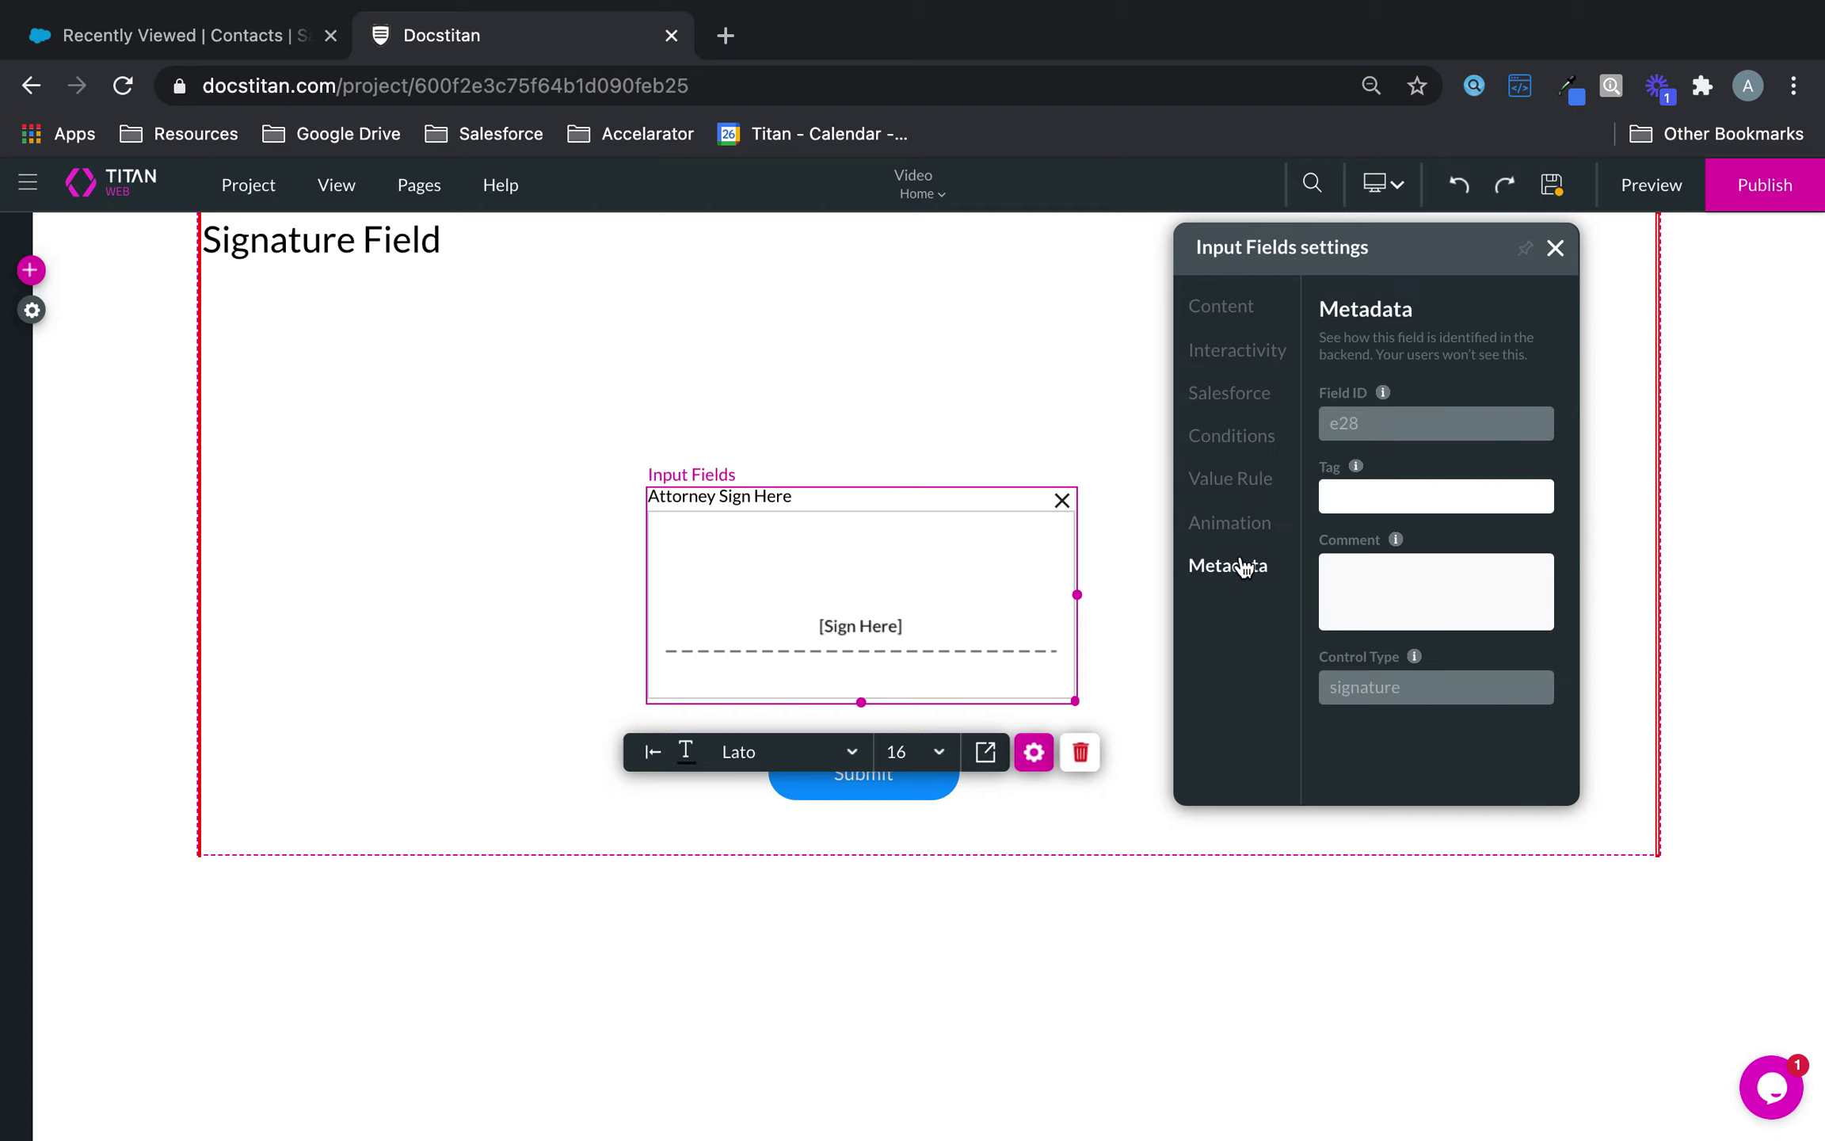
click(1397, 491)
click(1554, 250)
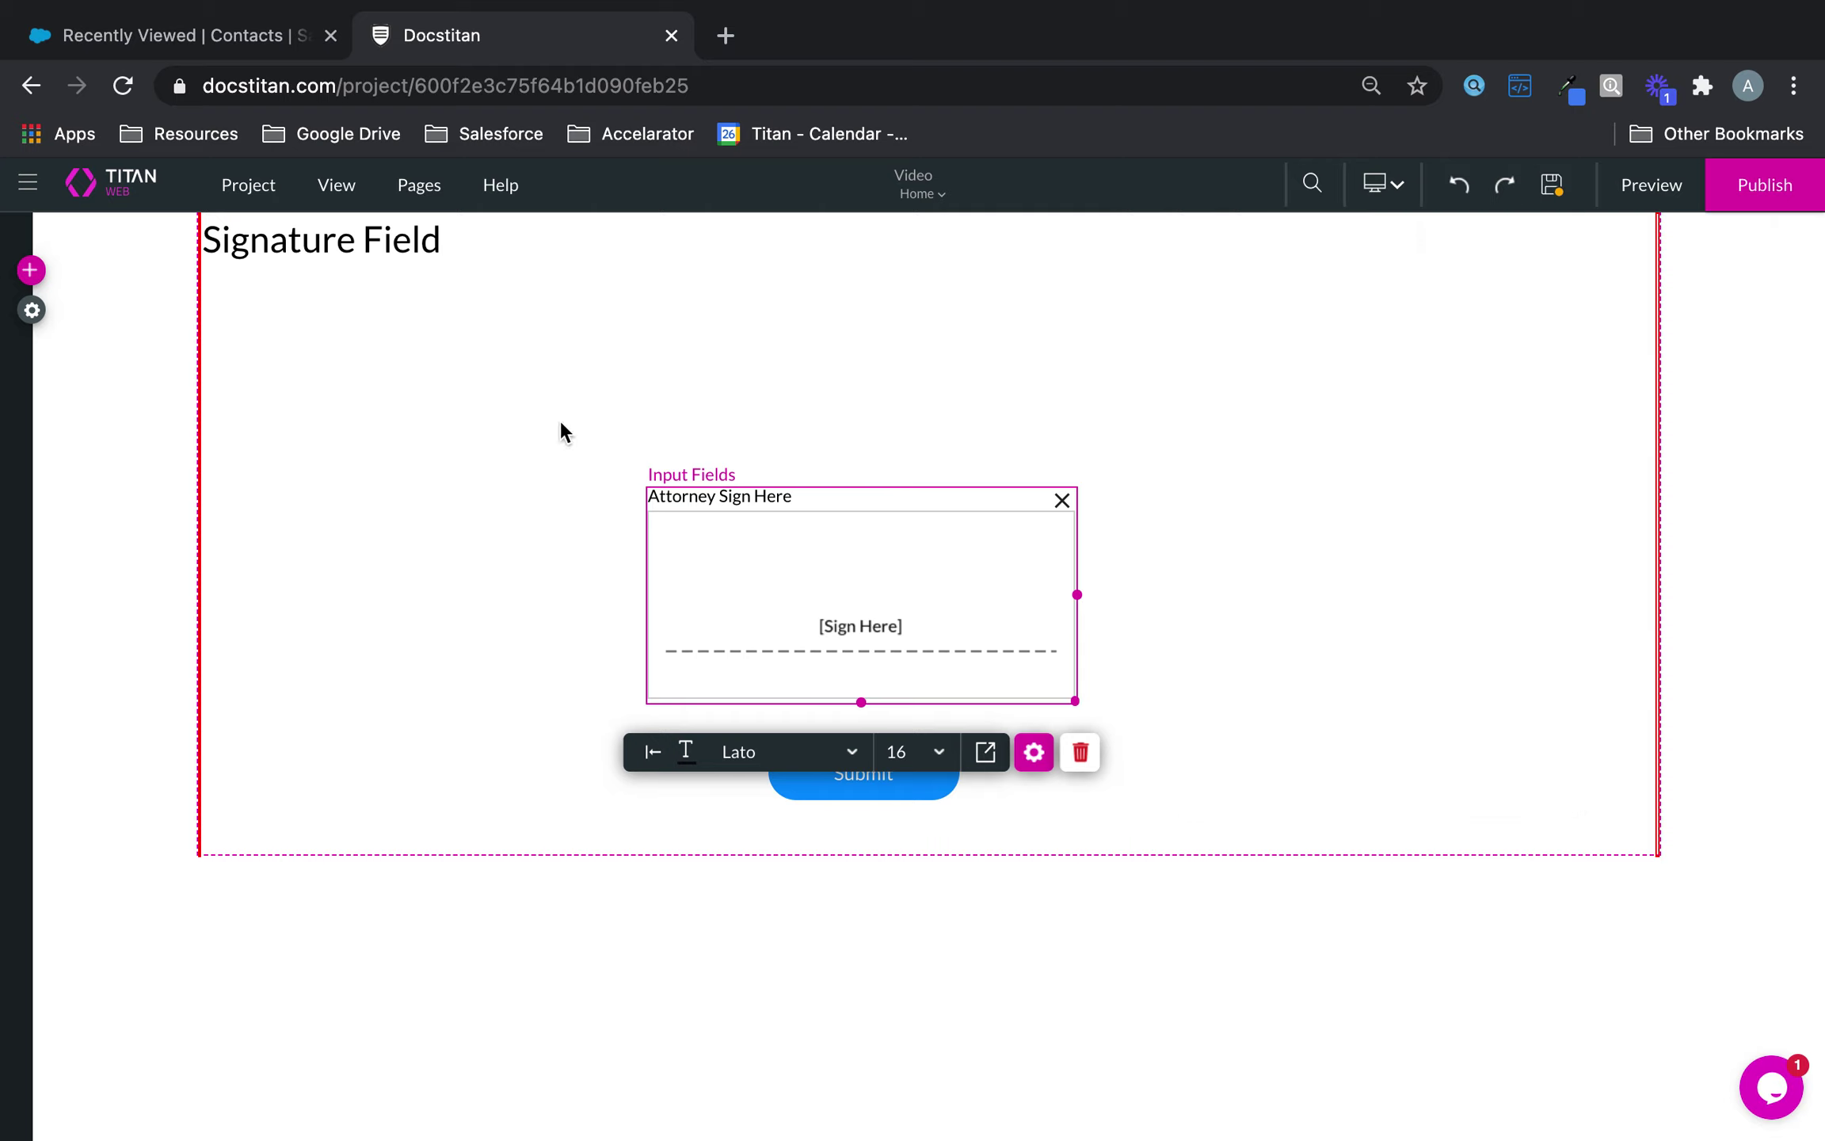
- Add two text input fields to the page above the signature field
click(29, 272)
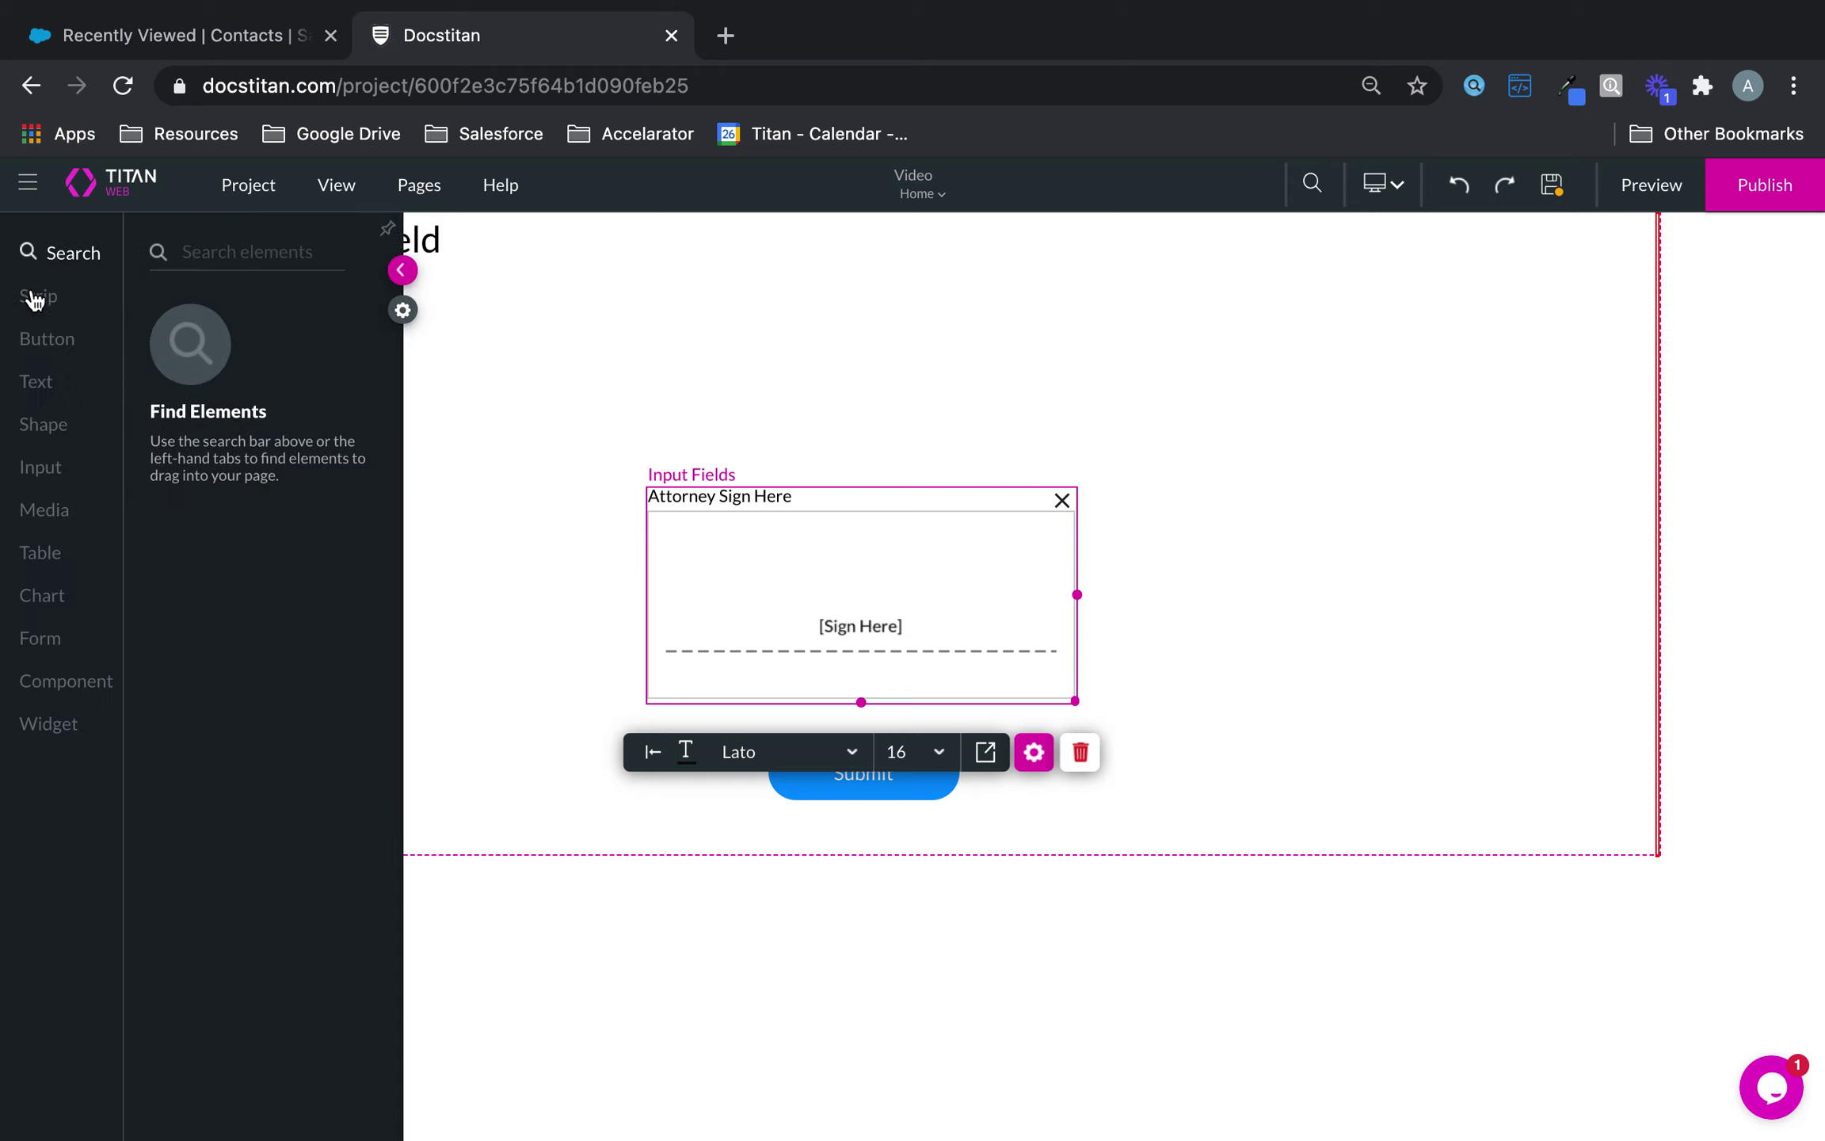
click(44, 481)
drag(264, 358, 906, 441)
- Set both the label and the metadata tag of the upper text field to "Firstname"
click(908, 323)
click(1070, 392)
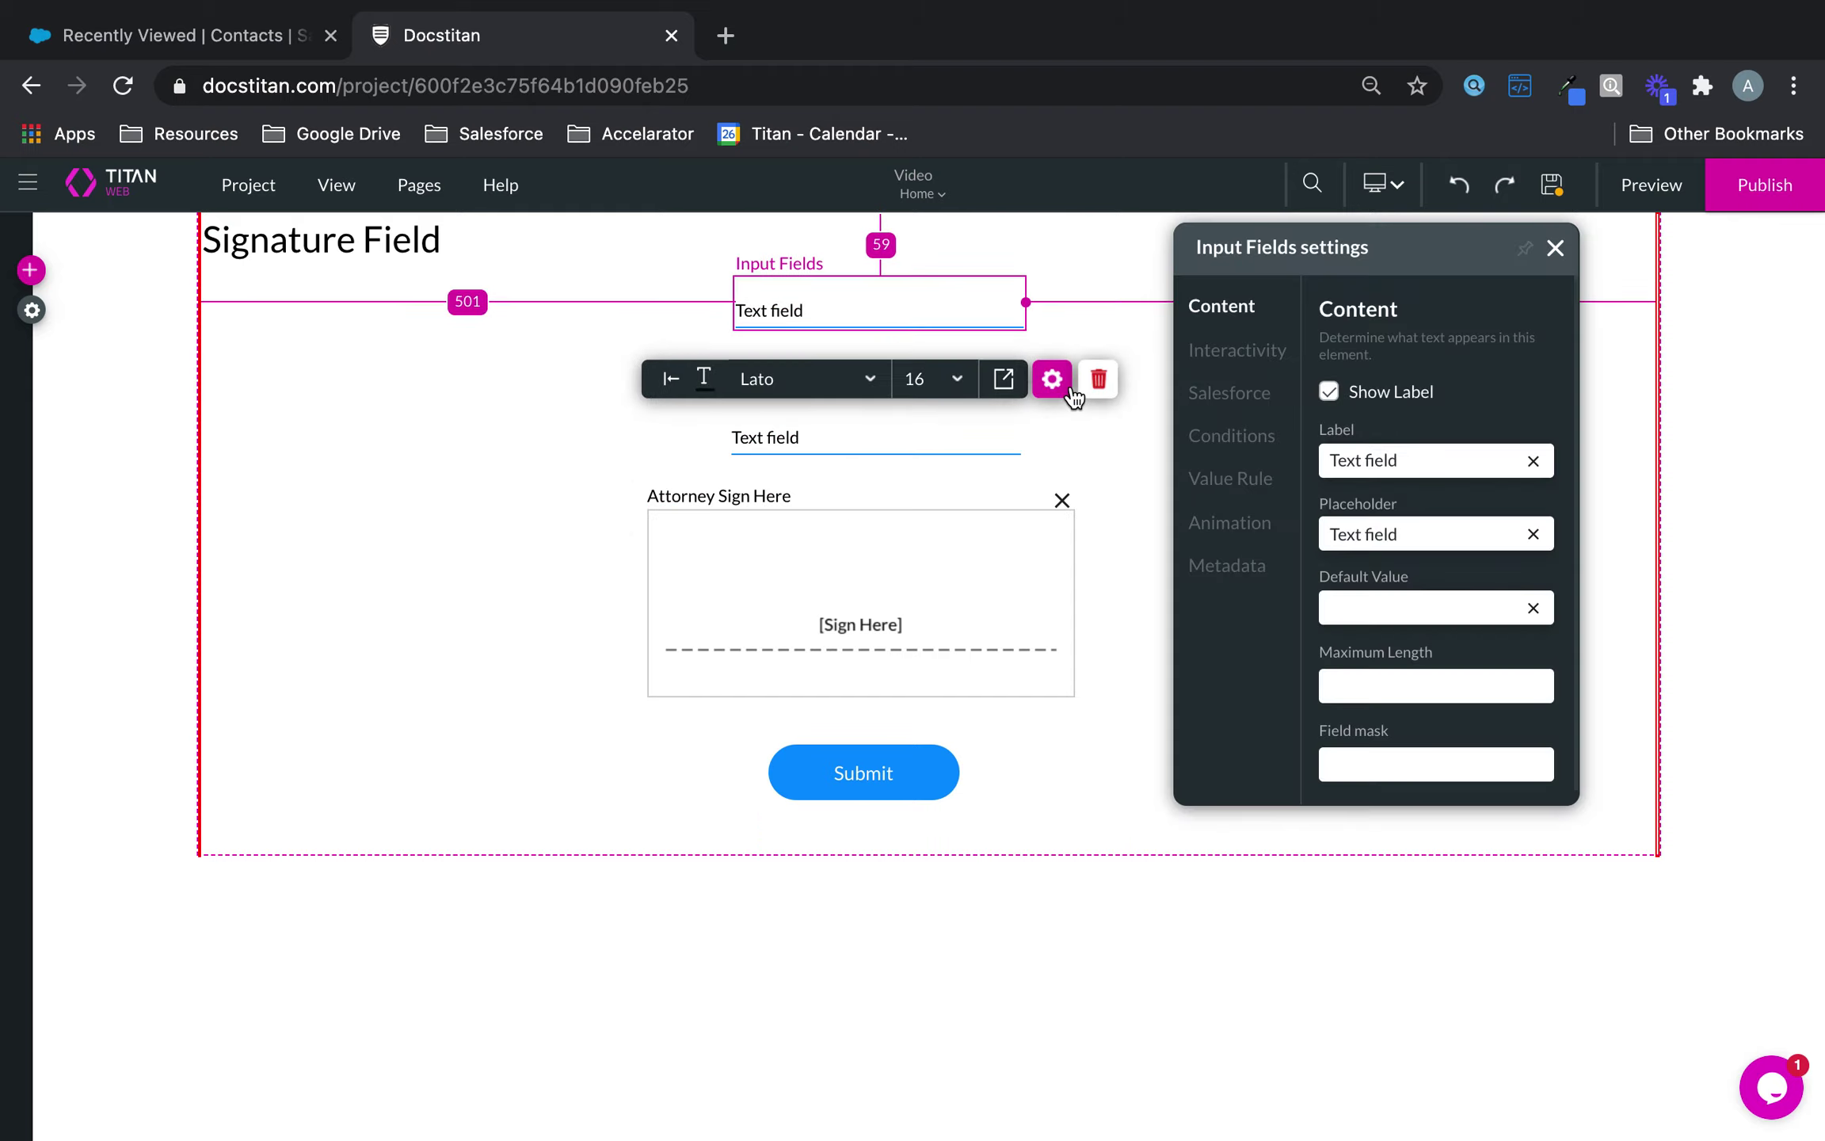
drag(1455, 467, 1238, 450)
text(F)
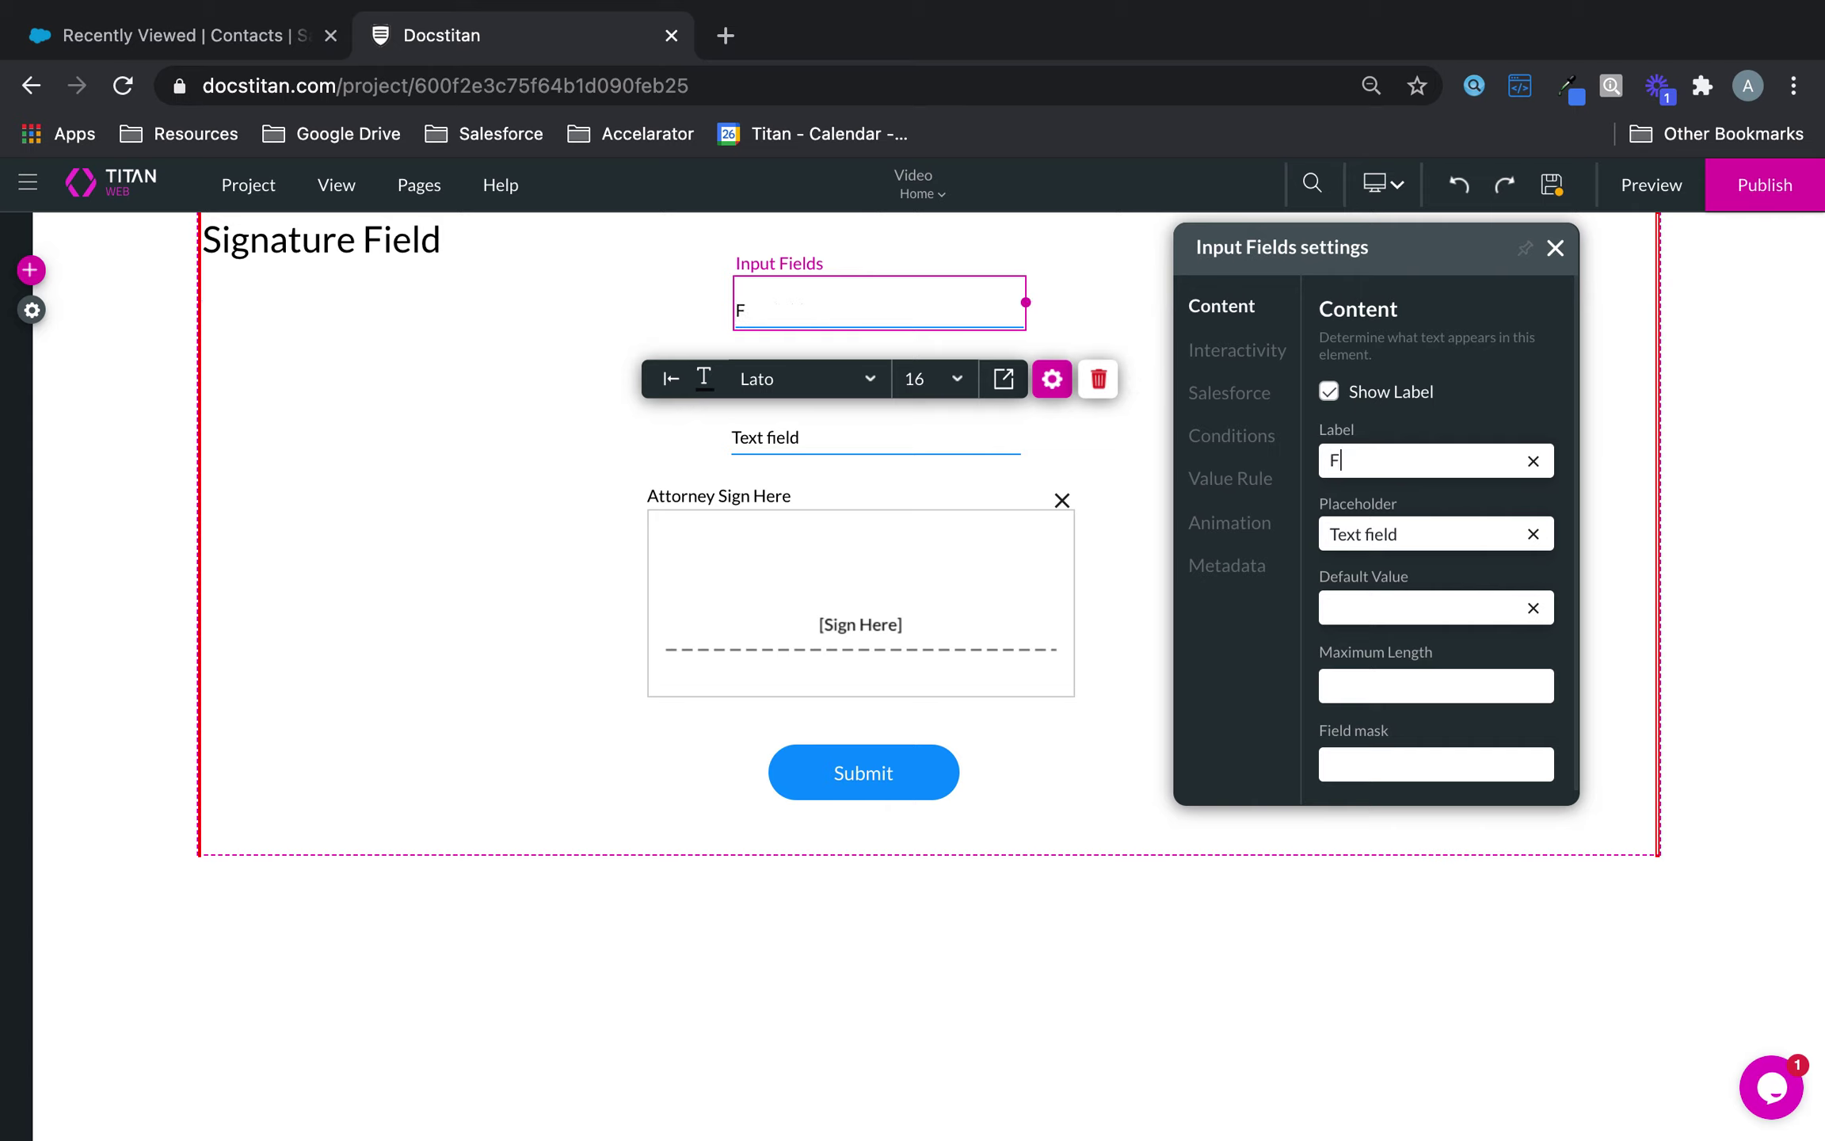
text(irstname)
key(super+a)
key(super+c)
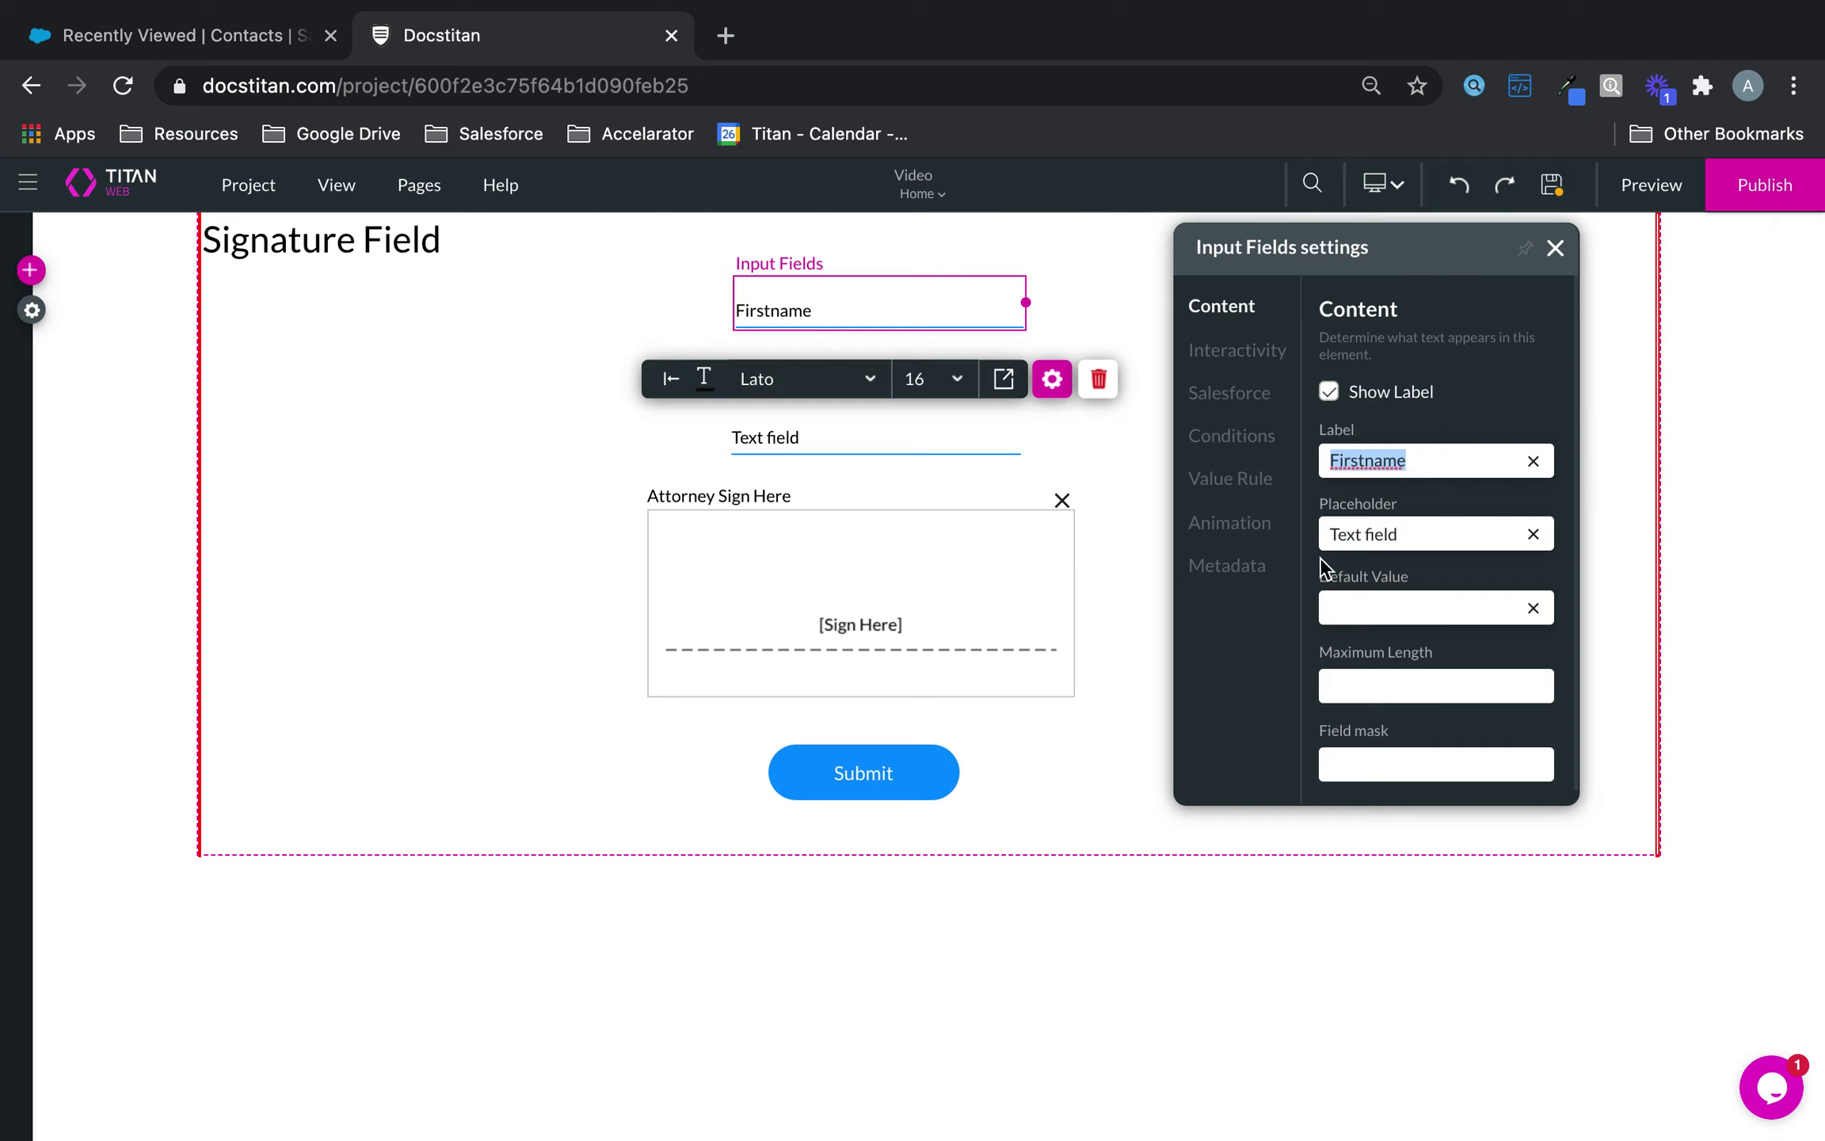
click(1227, 565)
key(super+v)
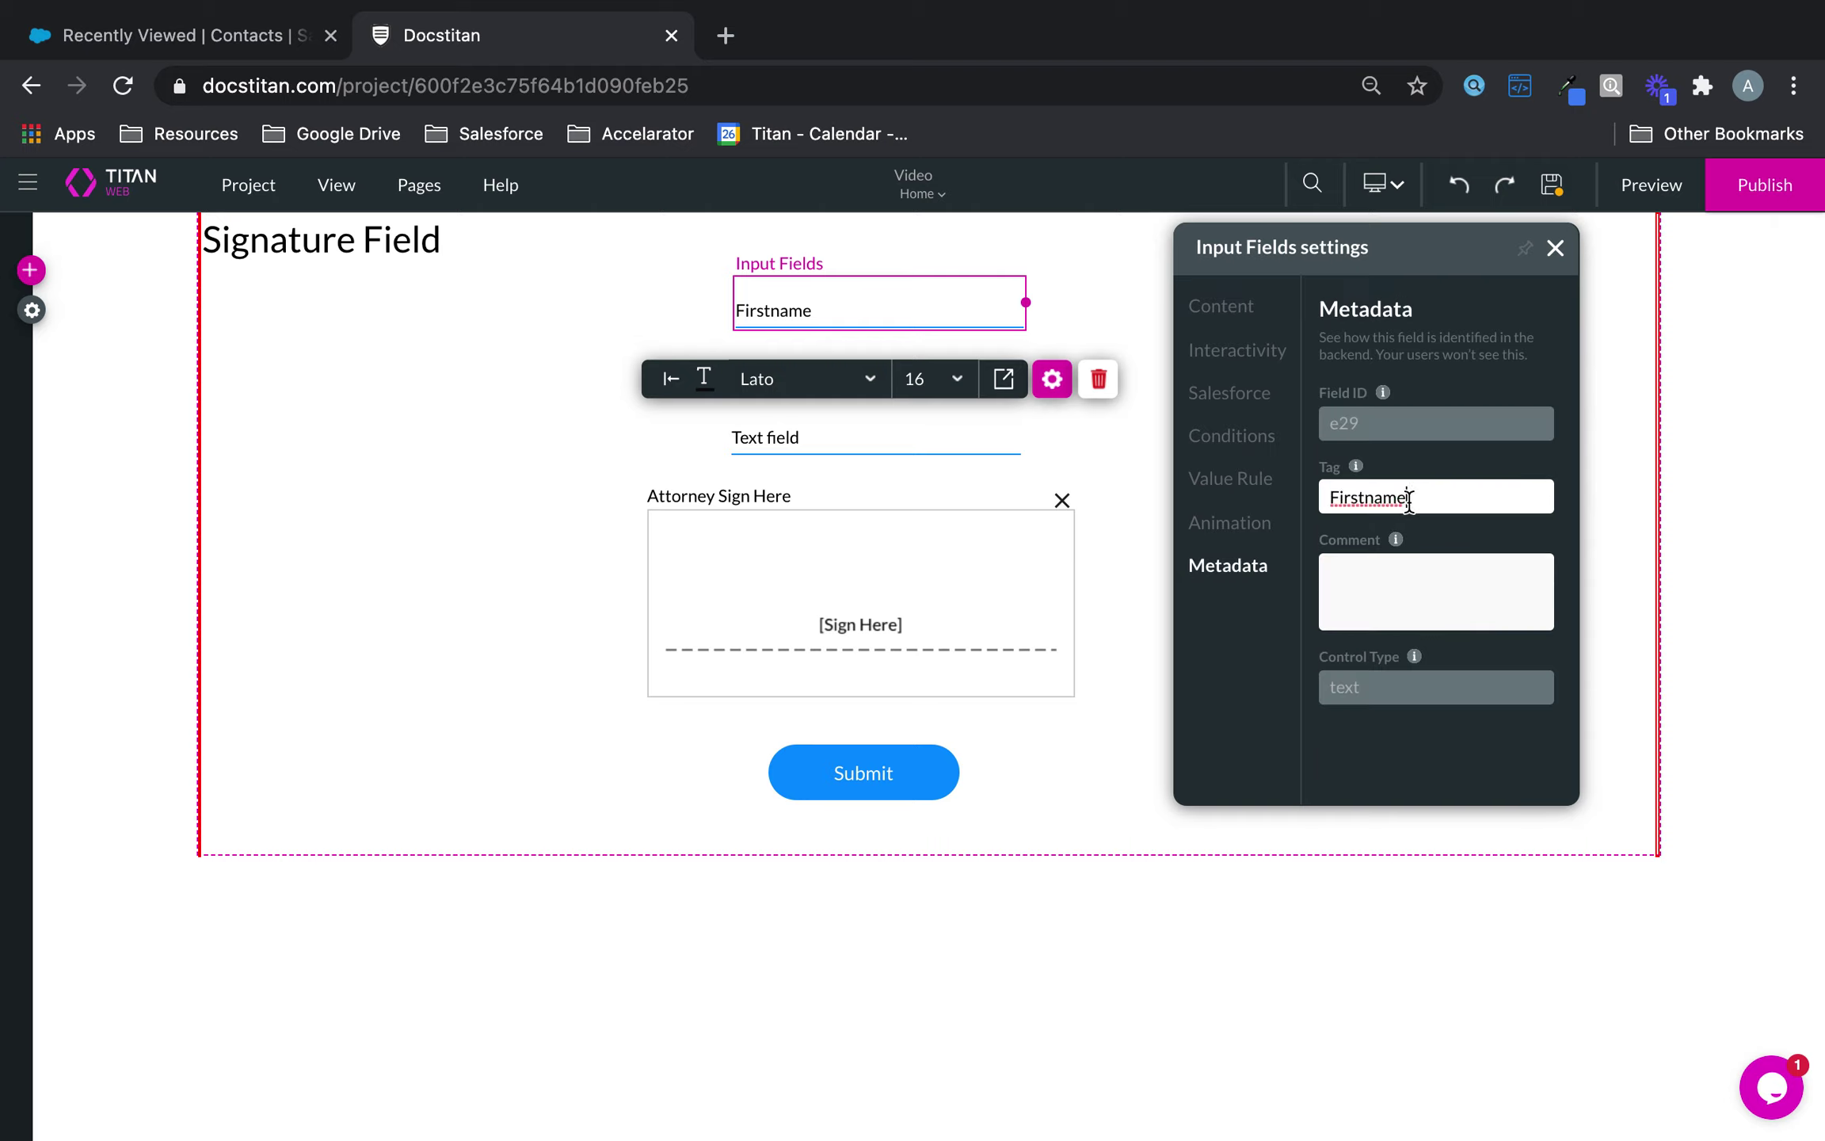
click(1555, 248)
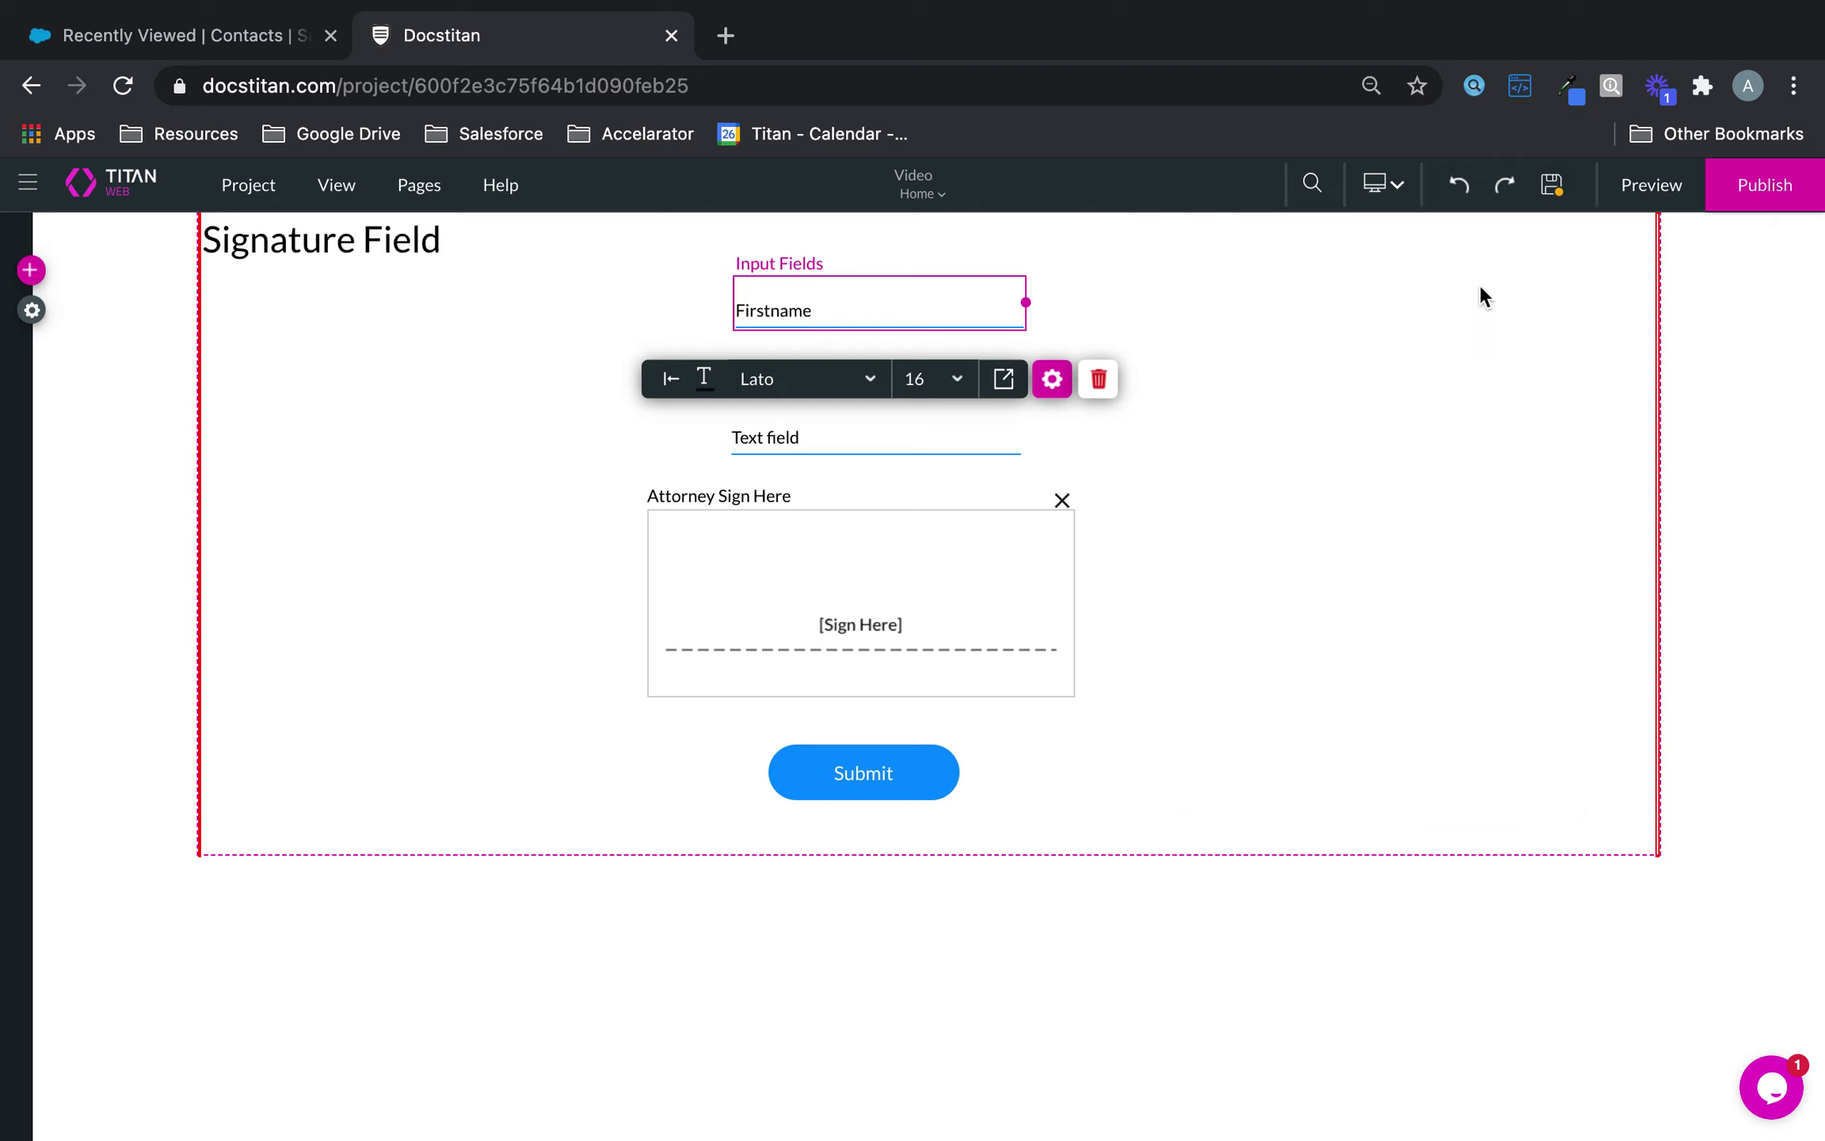
- Set both the label and the metadata tag of the lower text field to "Lastname"
click(880, 437)
click(1049, 505)
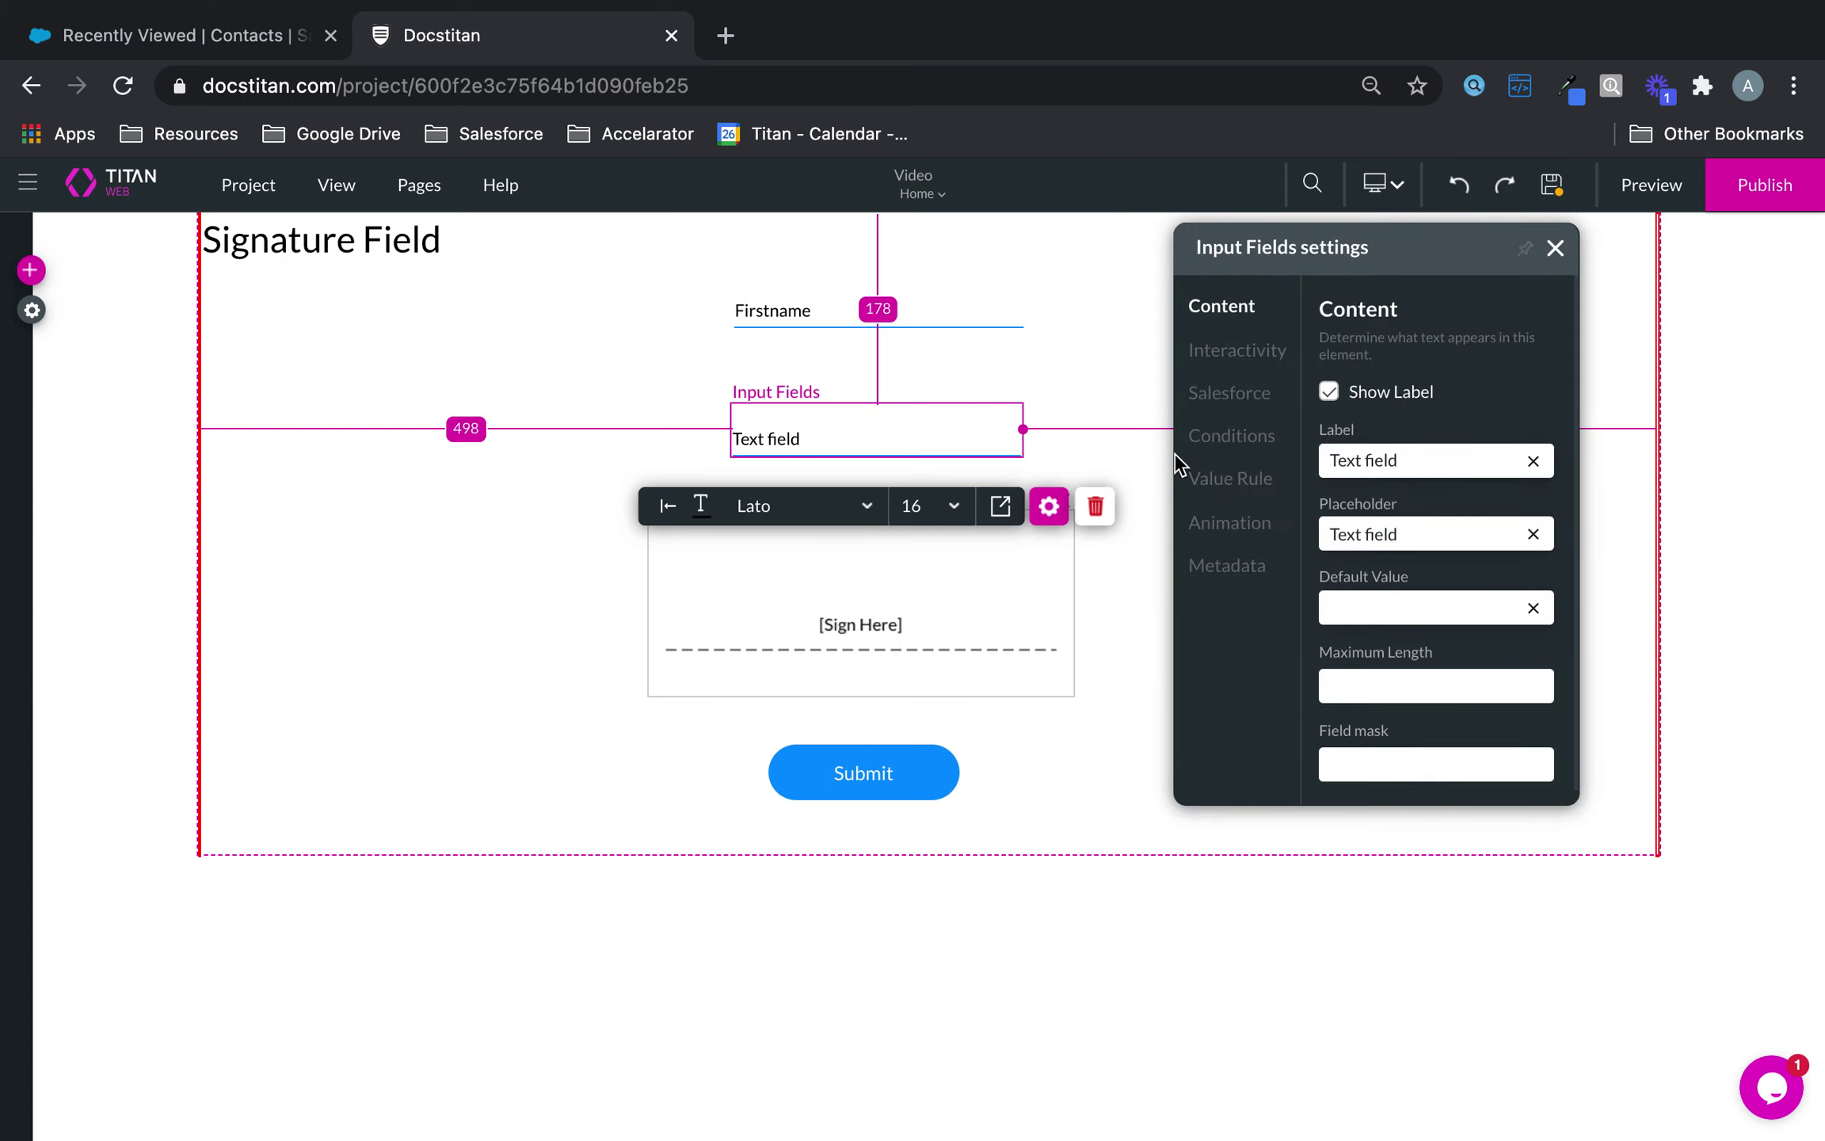
triple_click(1459, 460)
text(Lastname)
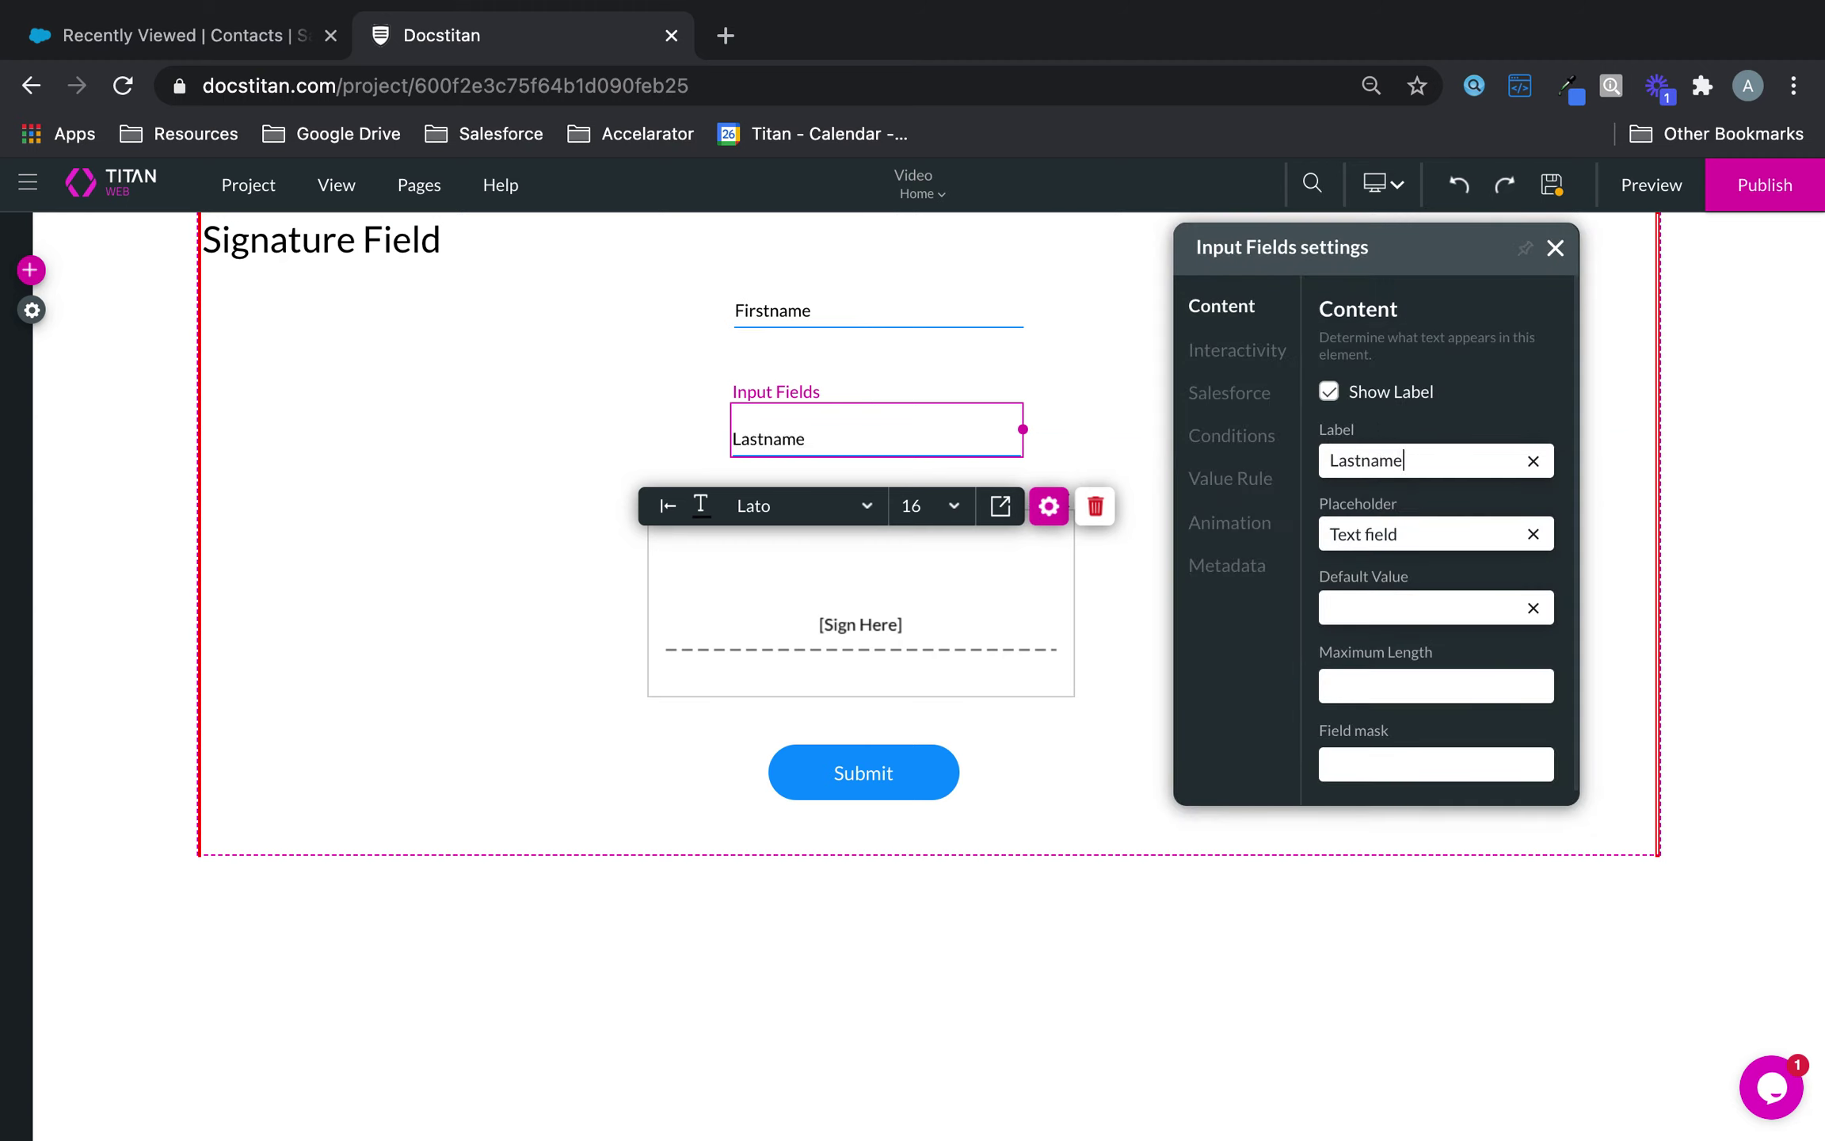
key(super+a)
click(1247, 566)
click(1389, 497)
text(Lastname)
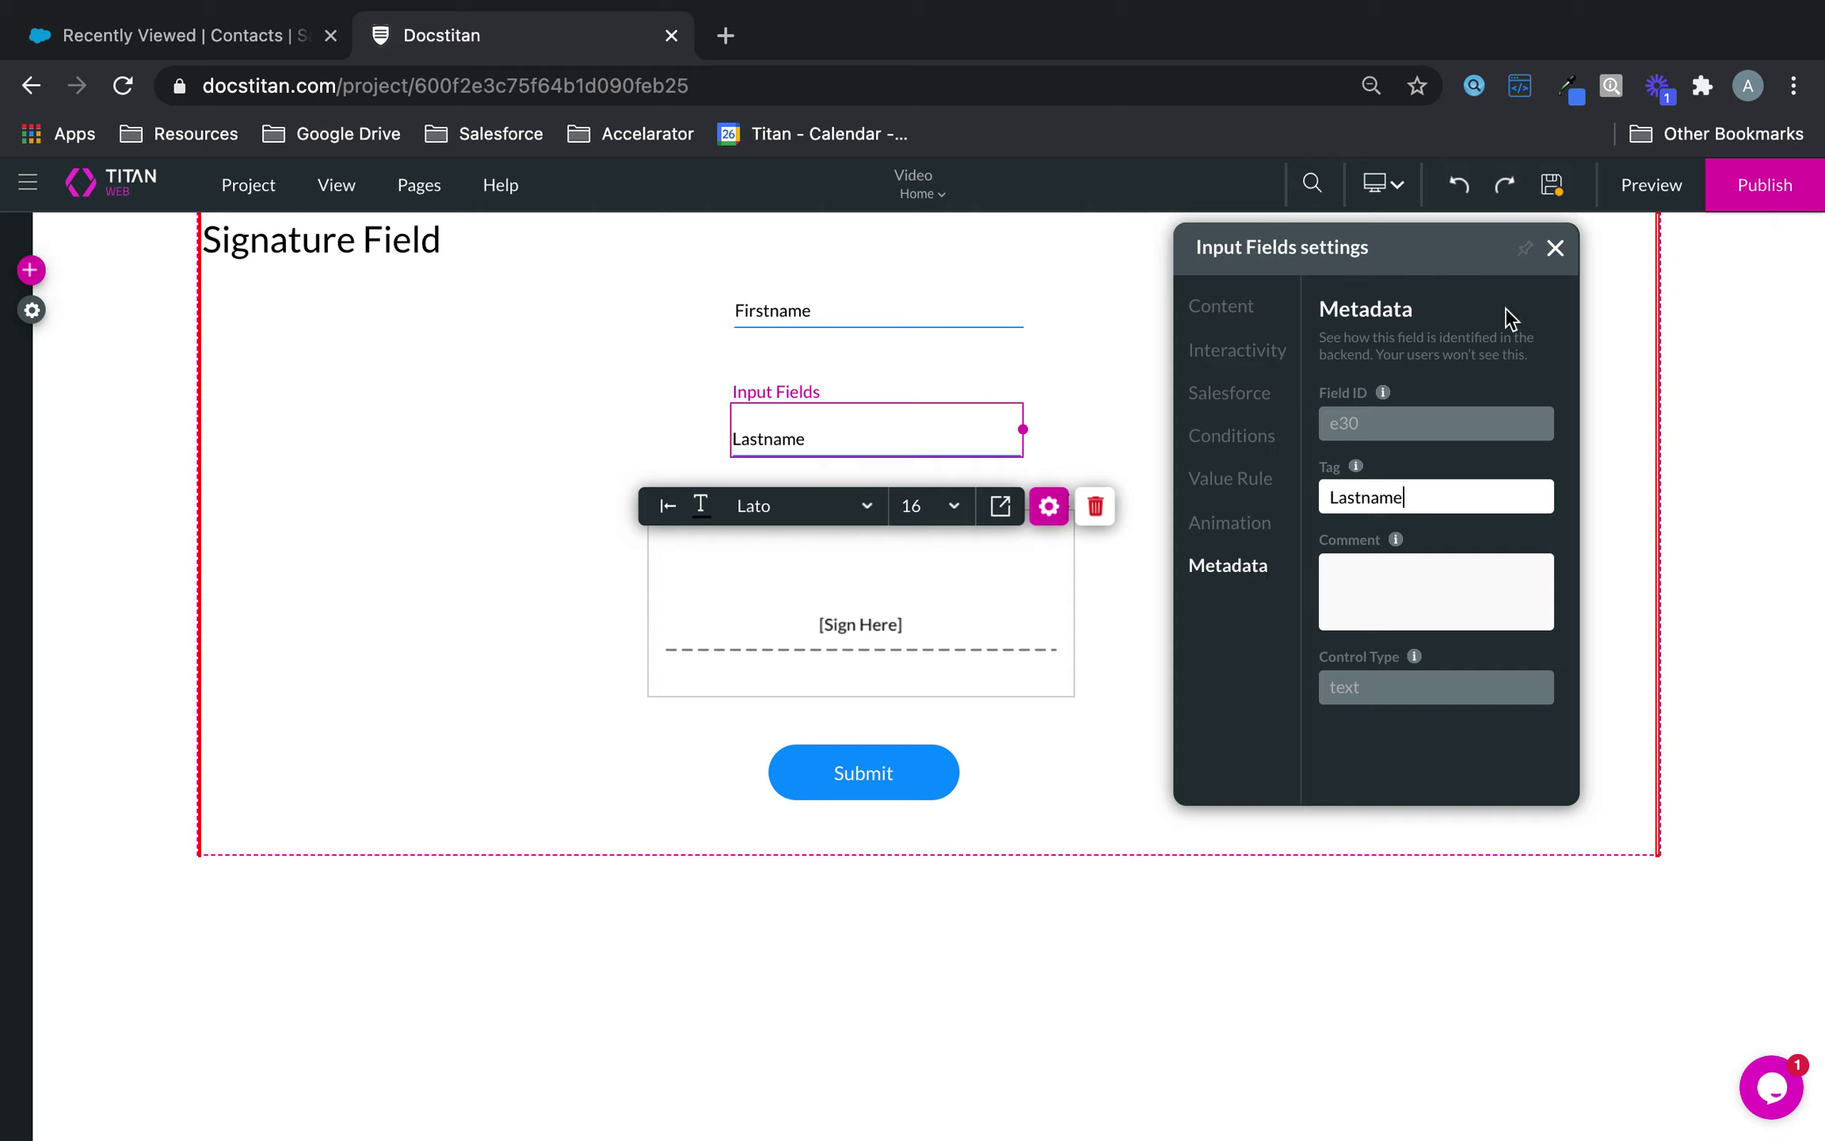
click(1554, 249)
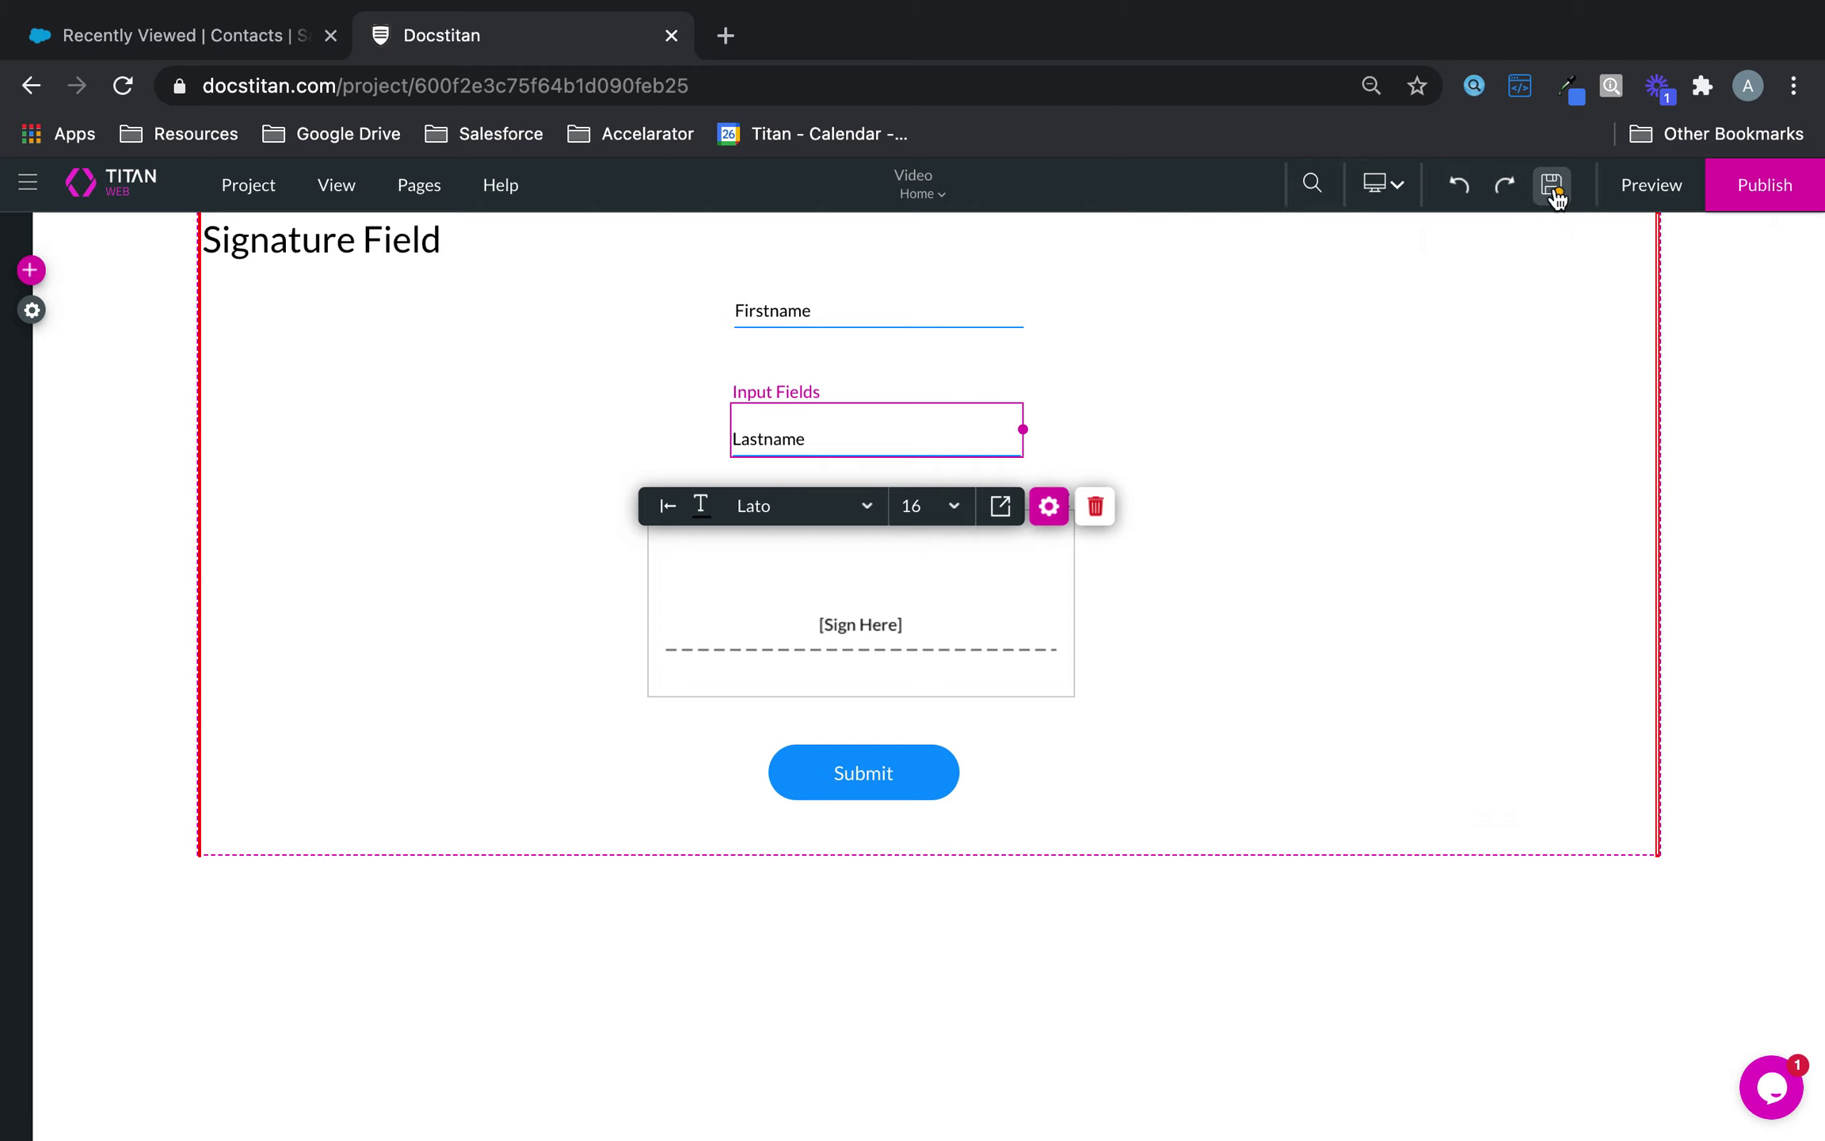
- Delete the existing Contact push integration, including its Files child, from the project's Salesforce integrations
click(32, 271)
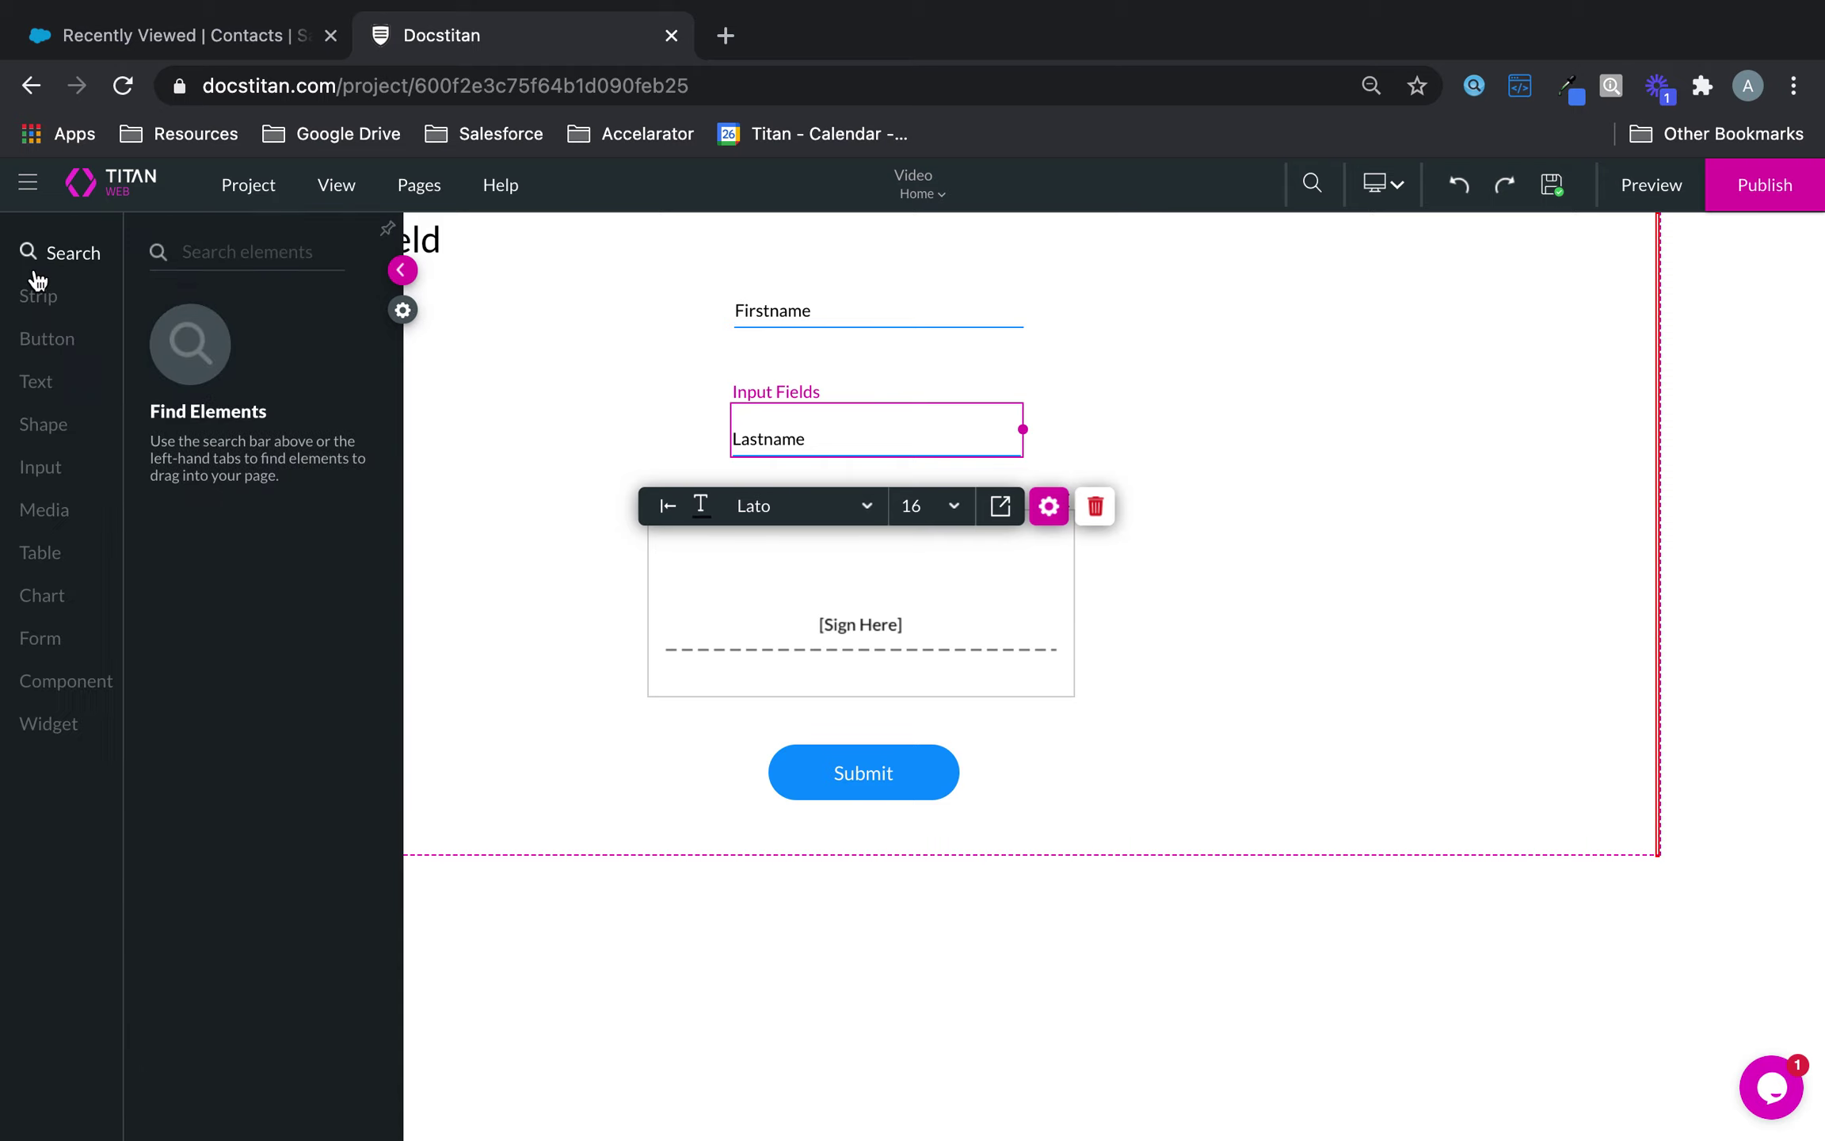
click(401, 311)
click(44, 501)
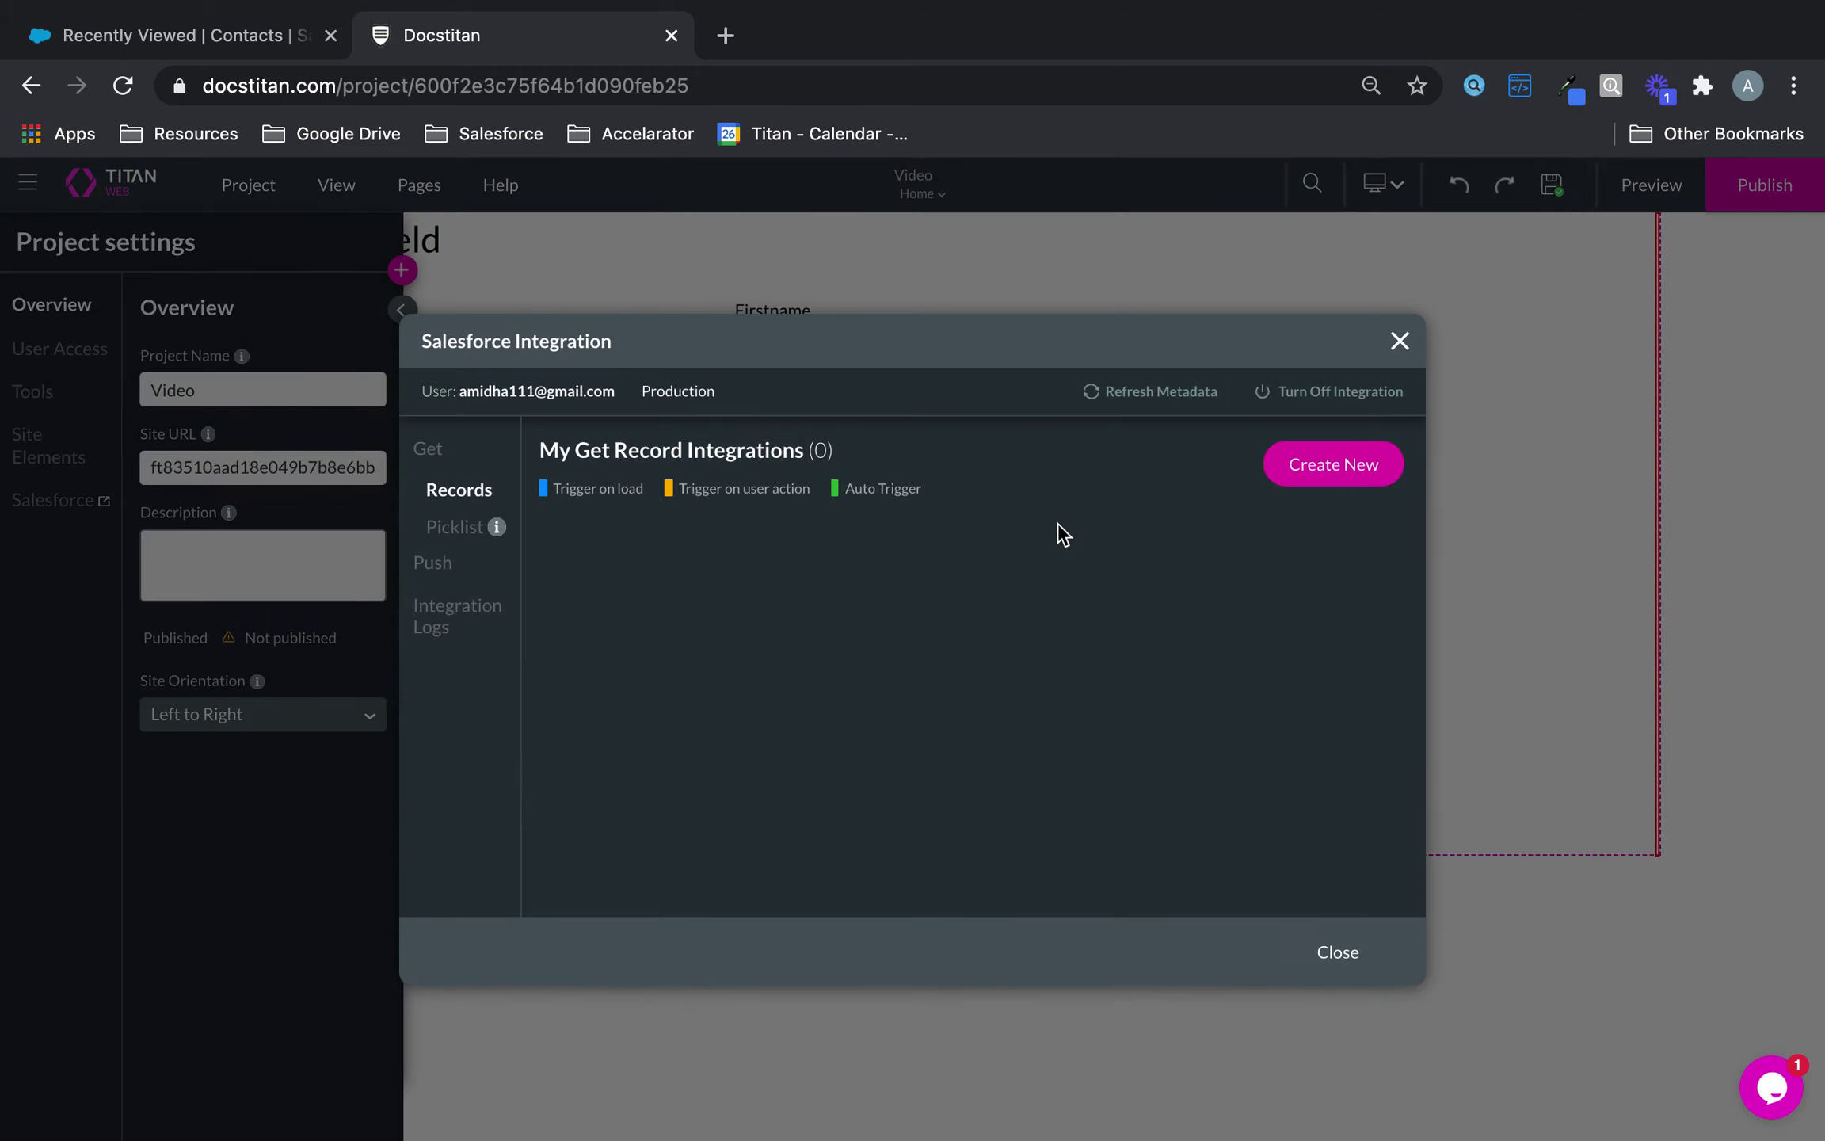
click(435, 564)
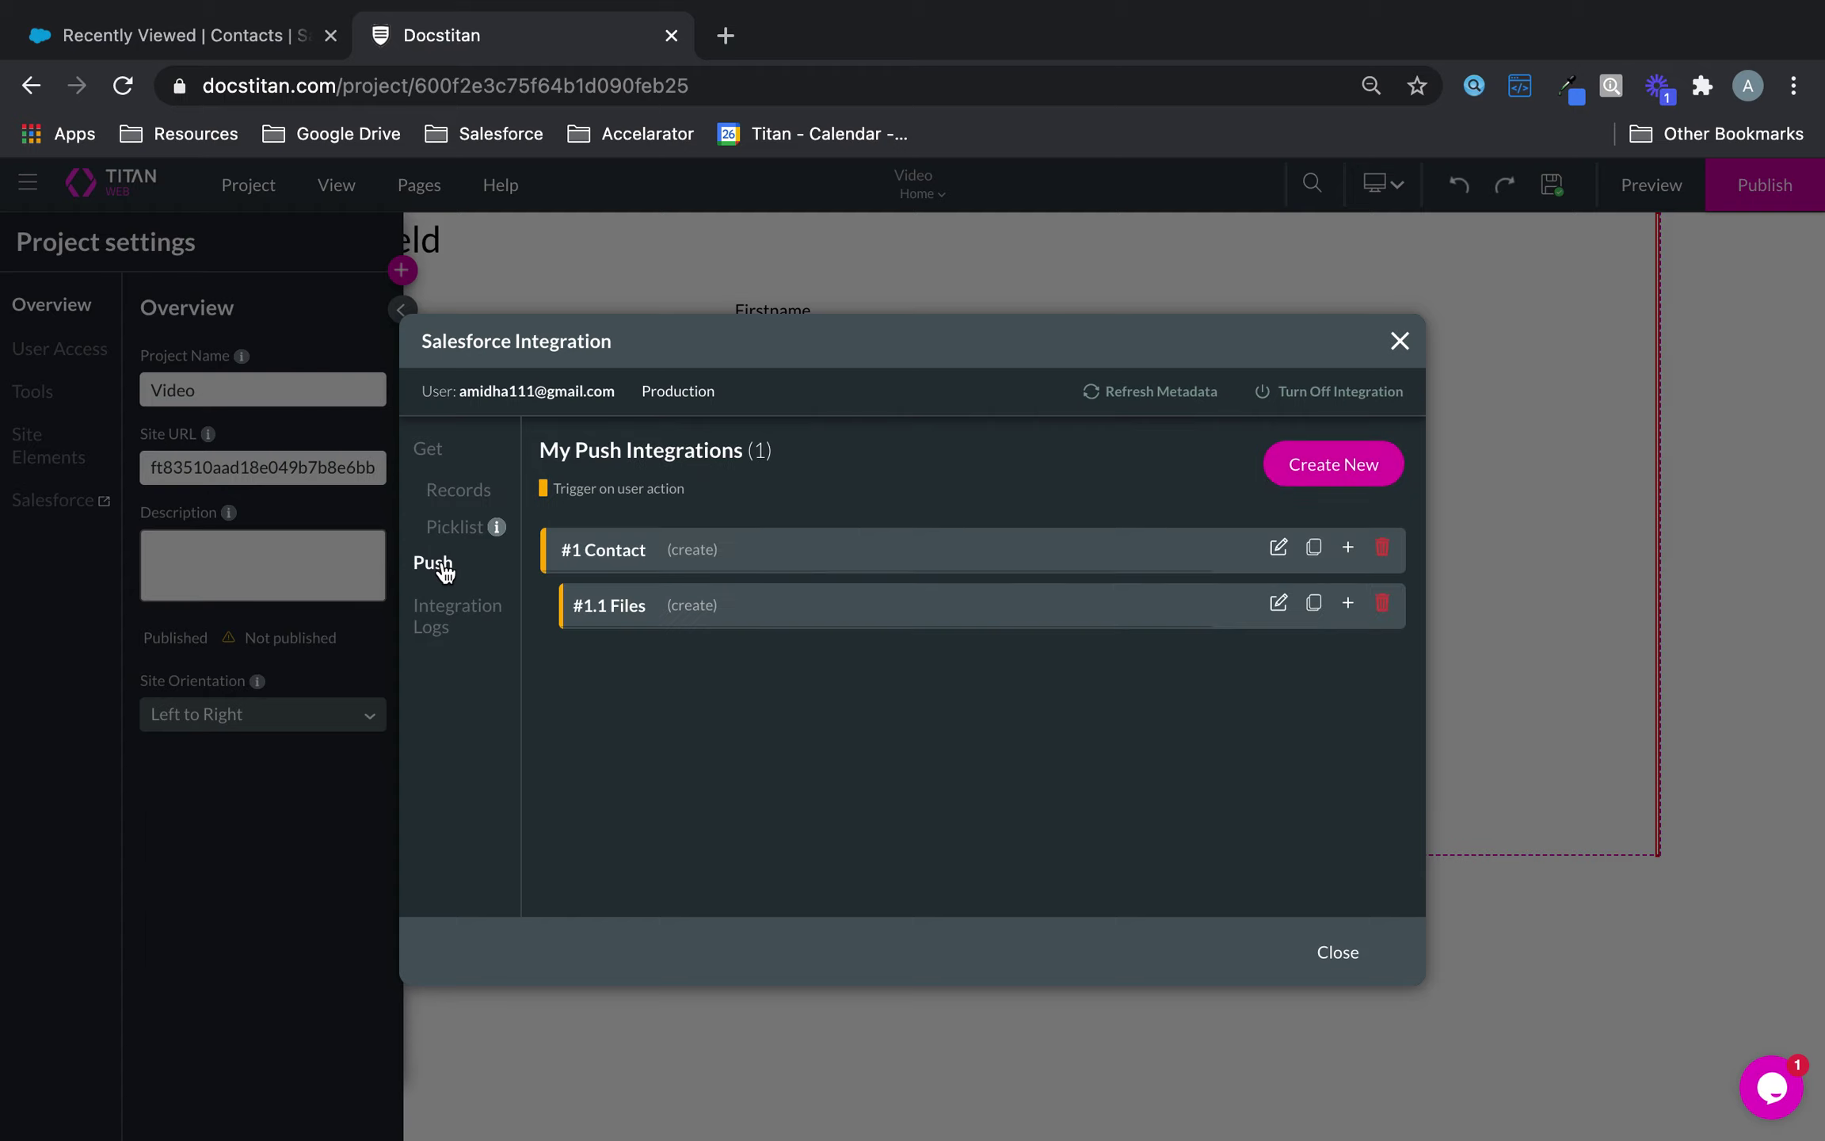
click(1379, 550)
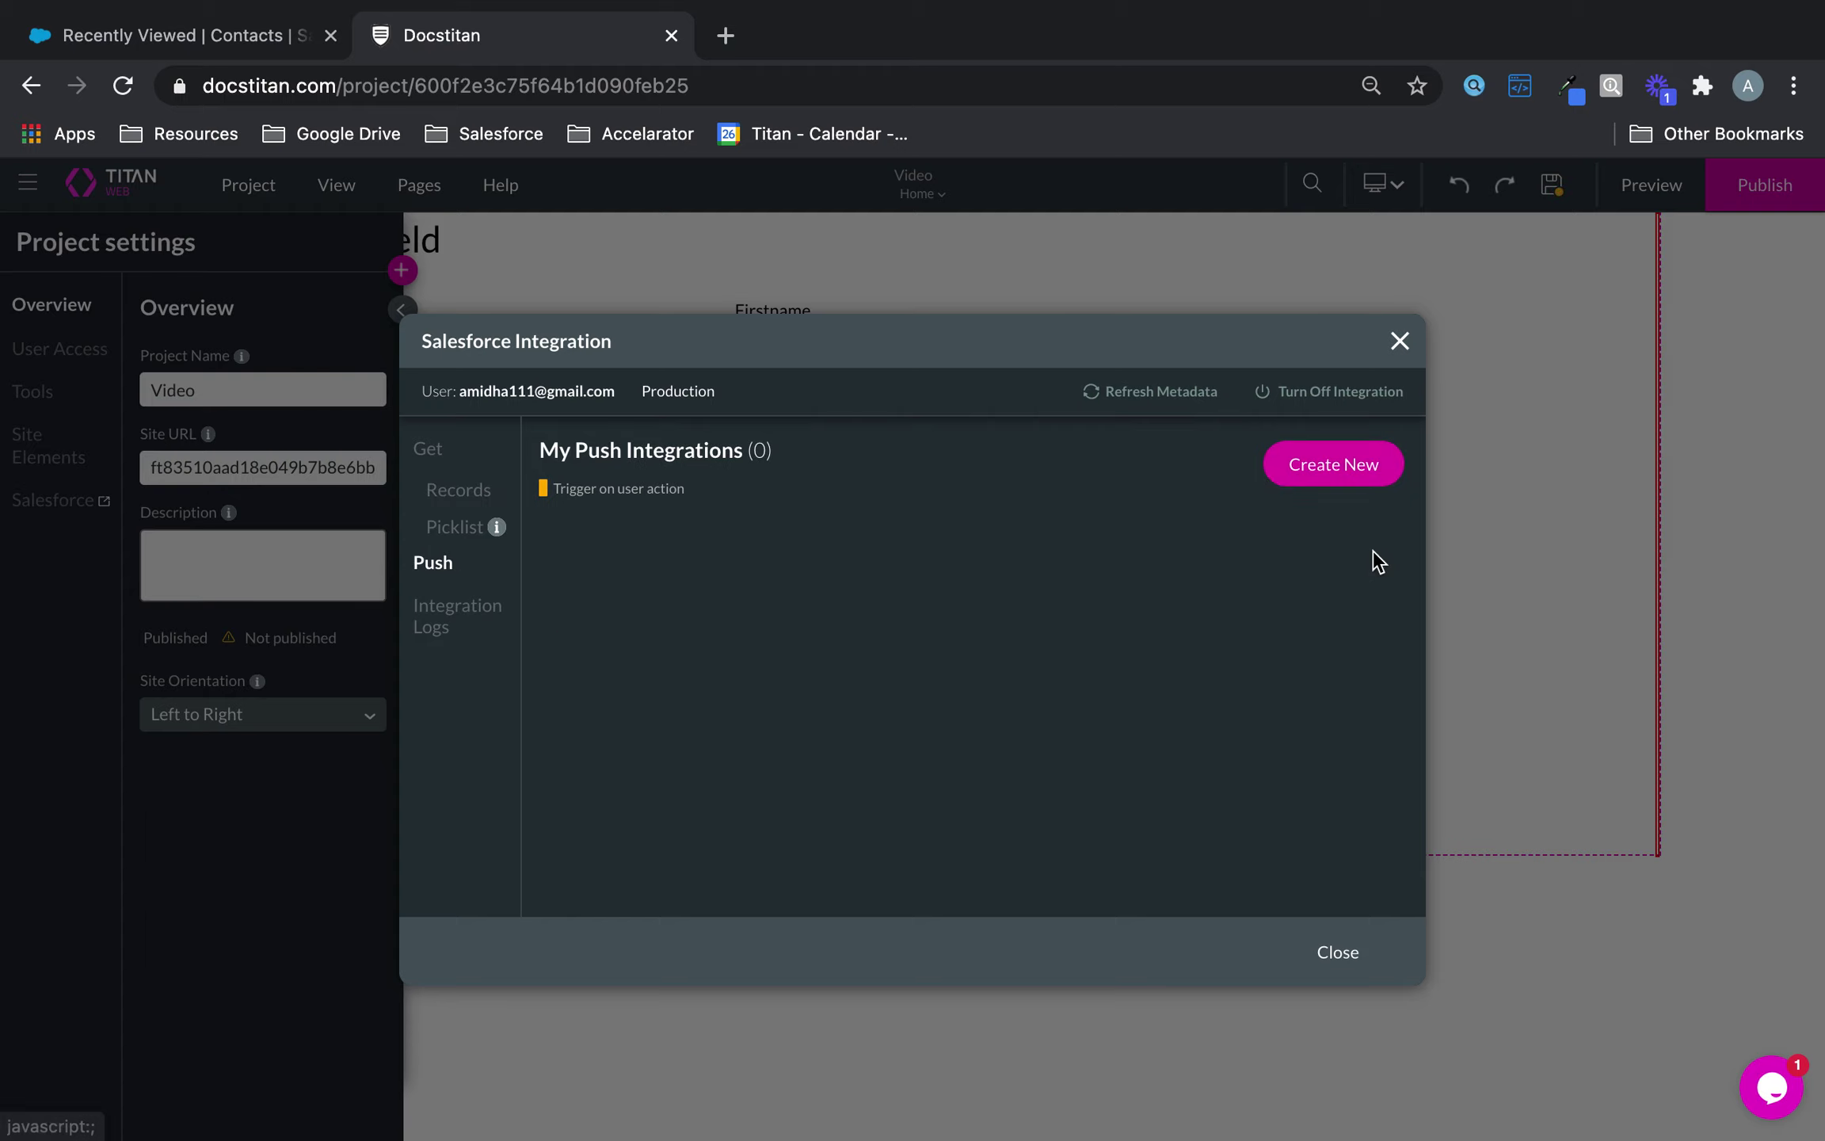
- Start a new push integration and choose Contact as its Salesforce object
click(1367, 463)
click(757, 450)
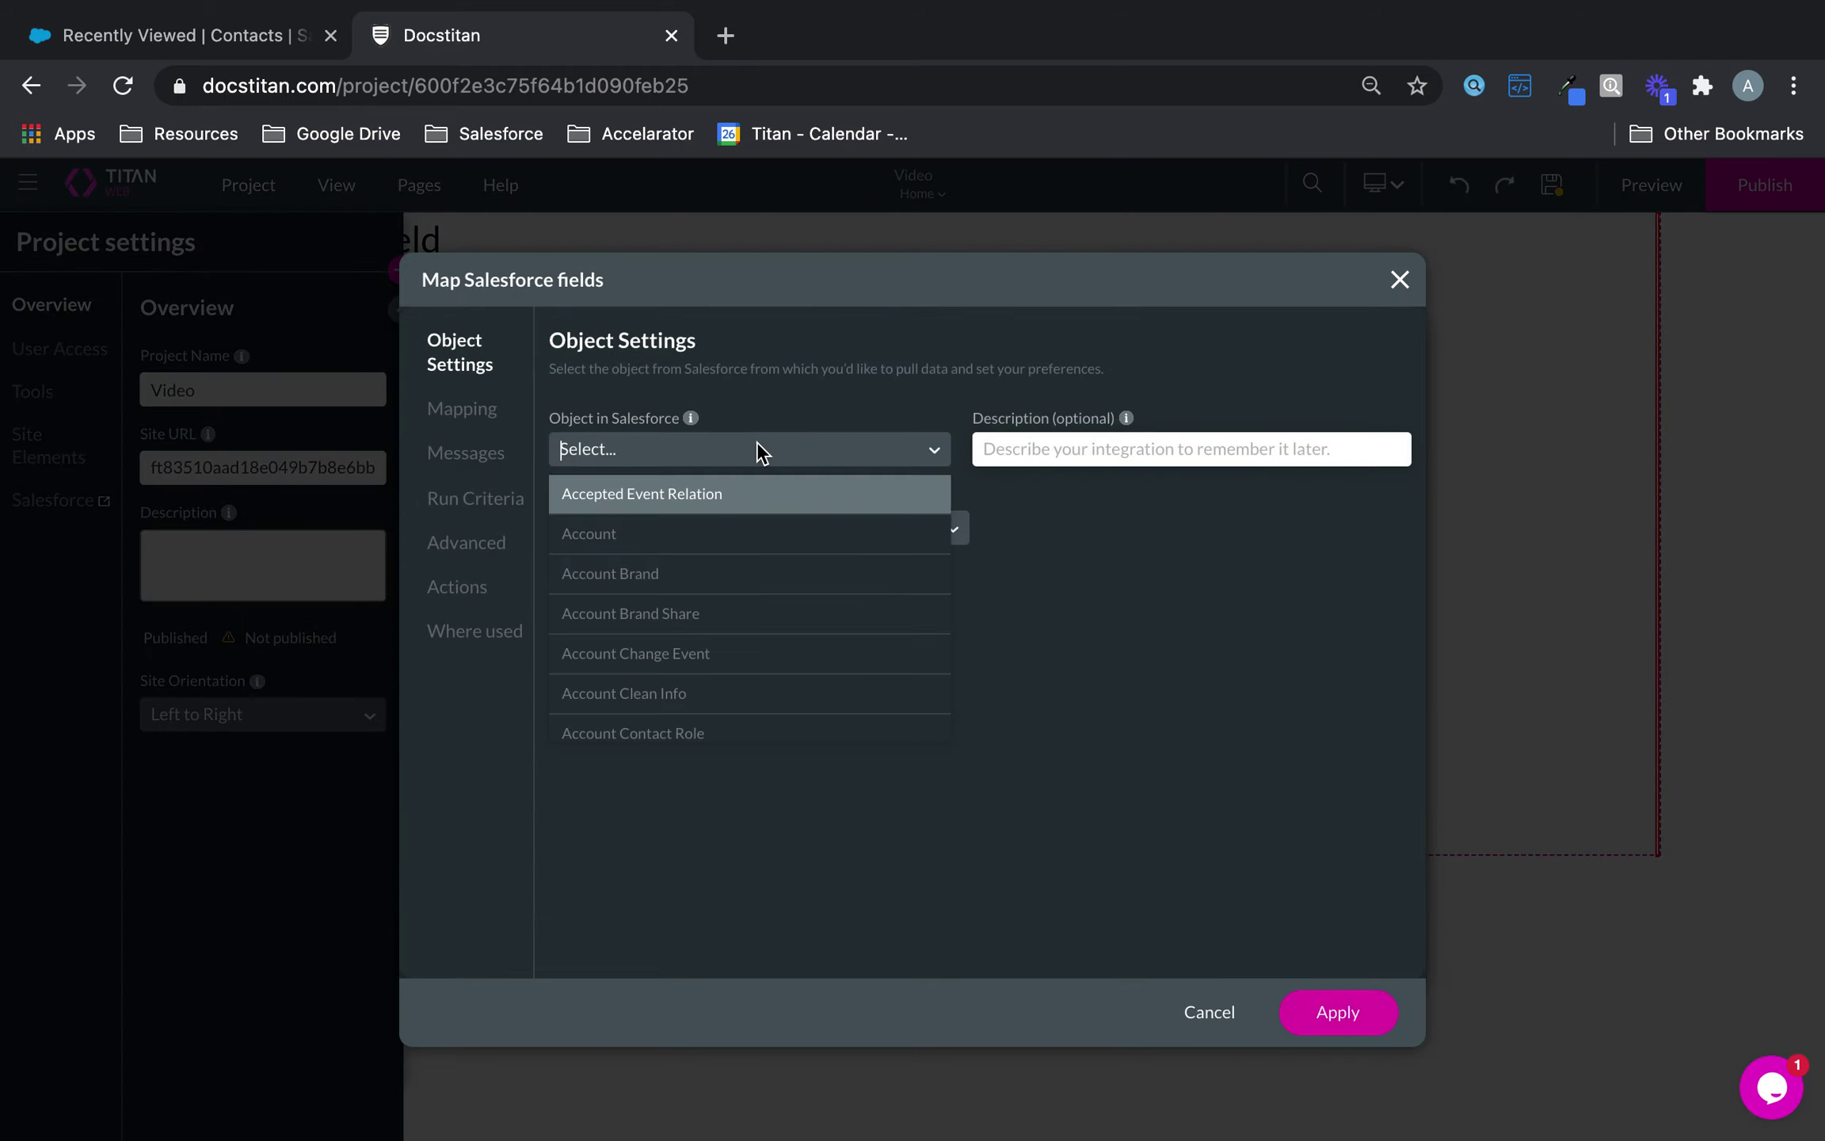
text(cont)
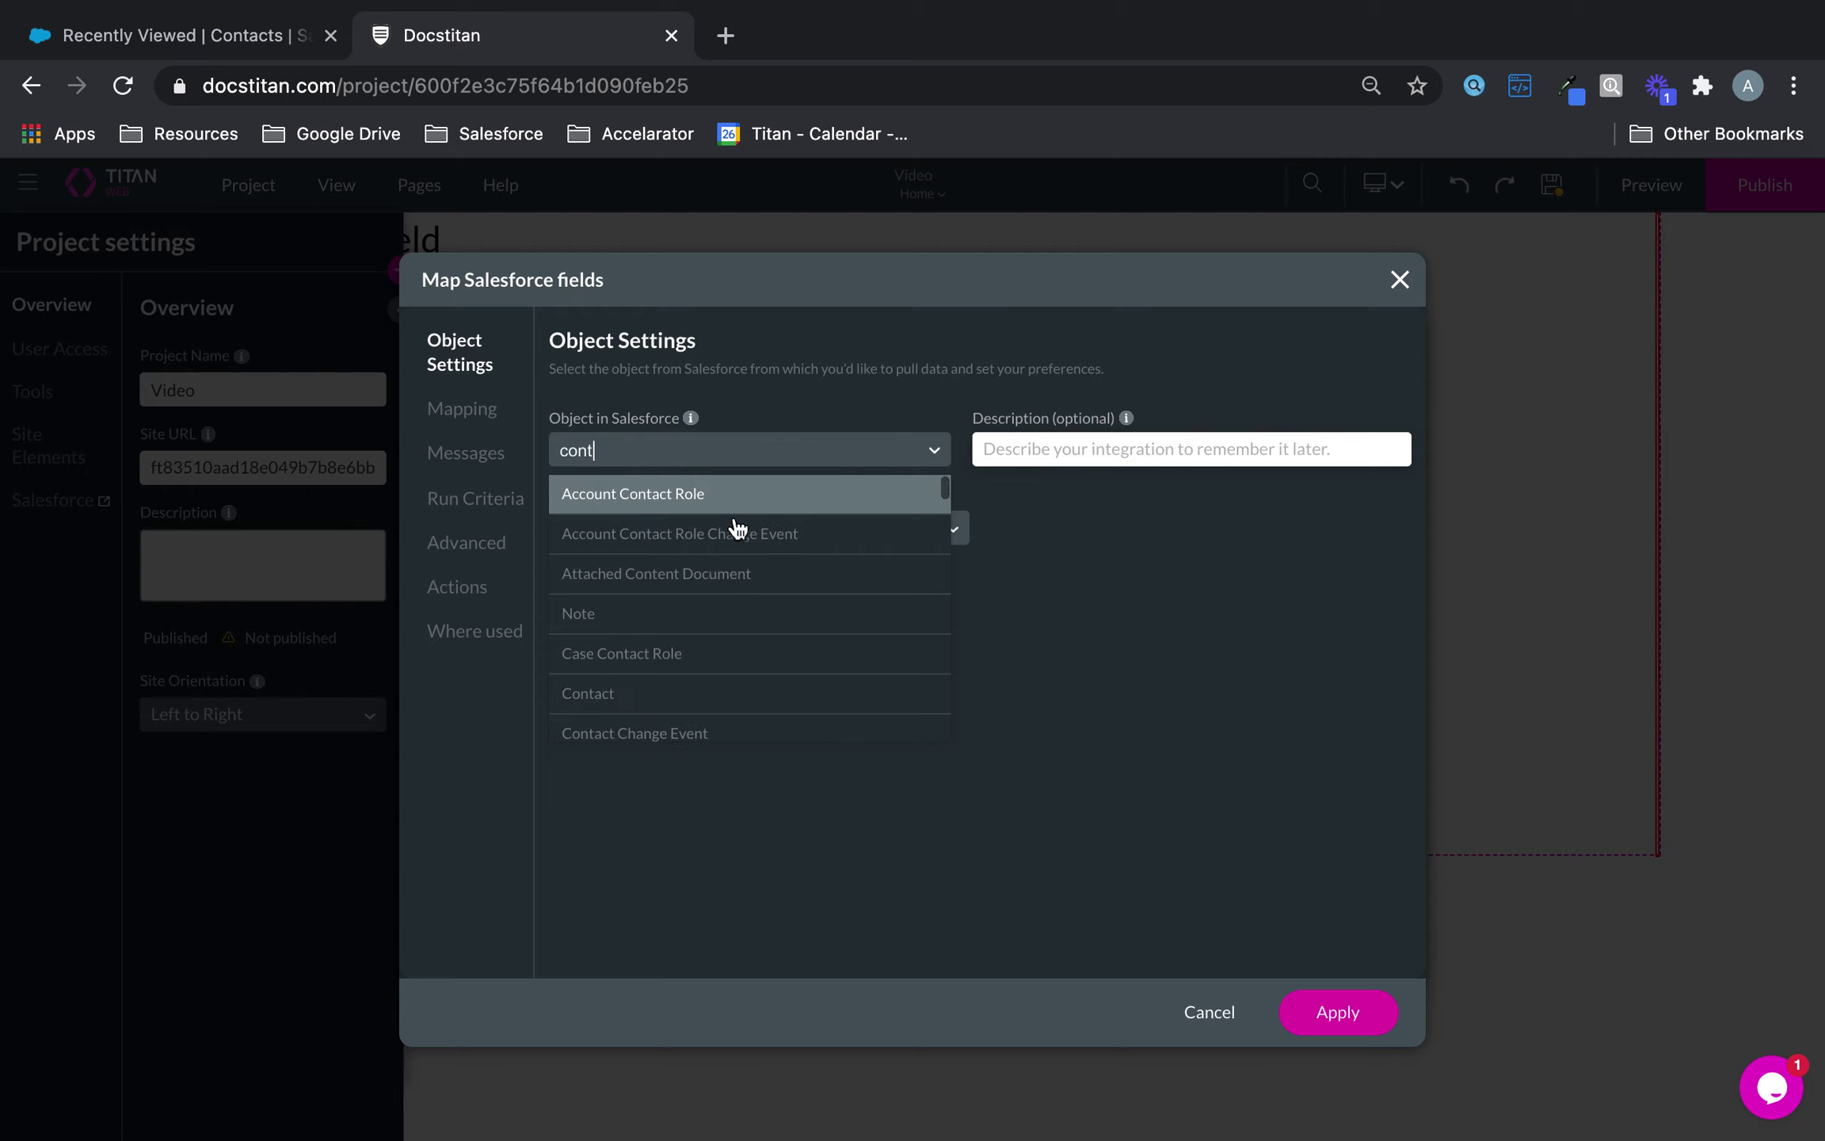
click(634, 691)
- Map the Salesforce Last Name field to Lastname and First Name to Firstname, and apply the Contact integration
click(473, 414)
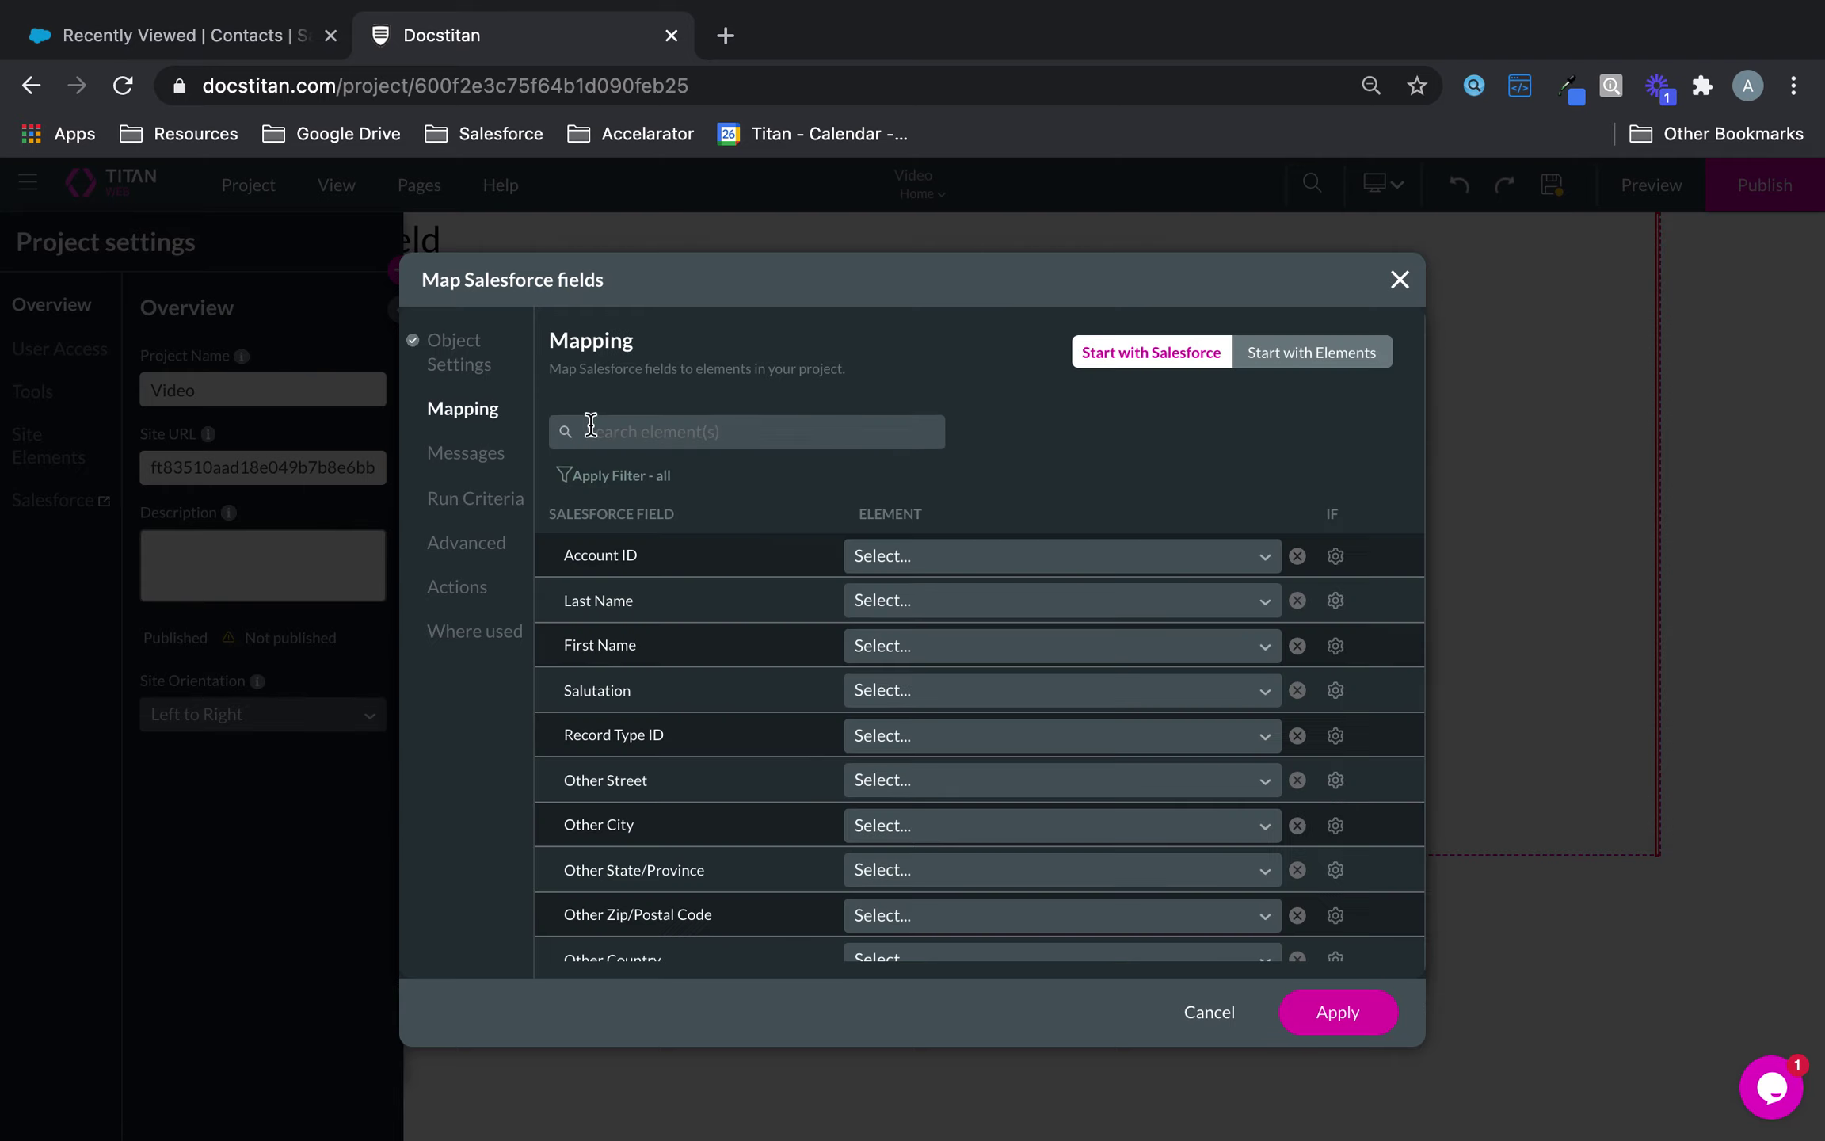
click(875, 604)
text(las)
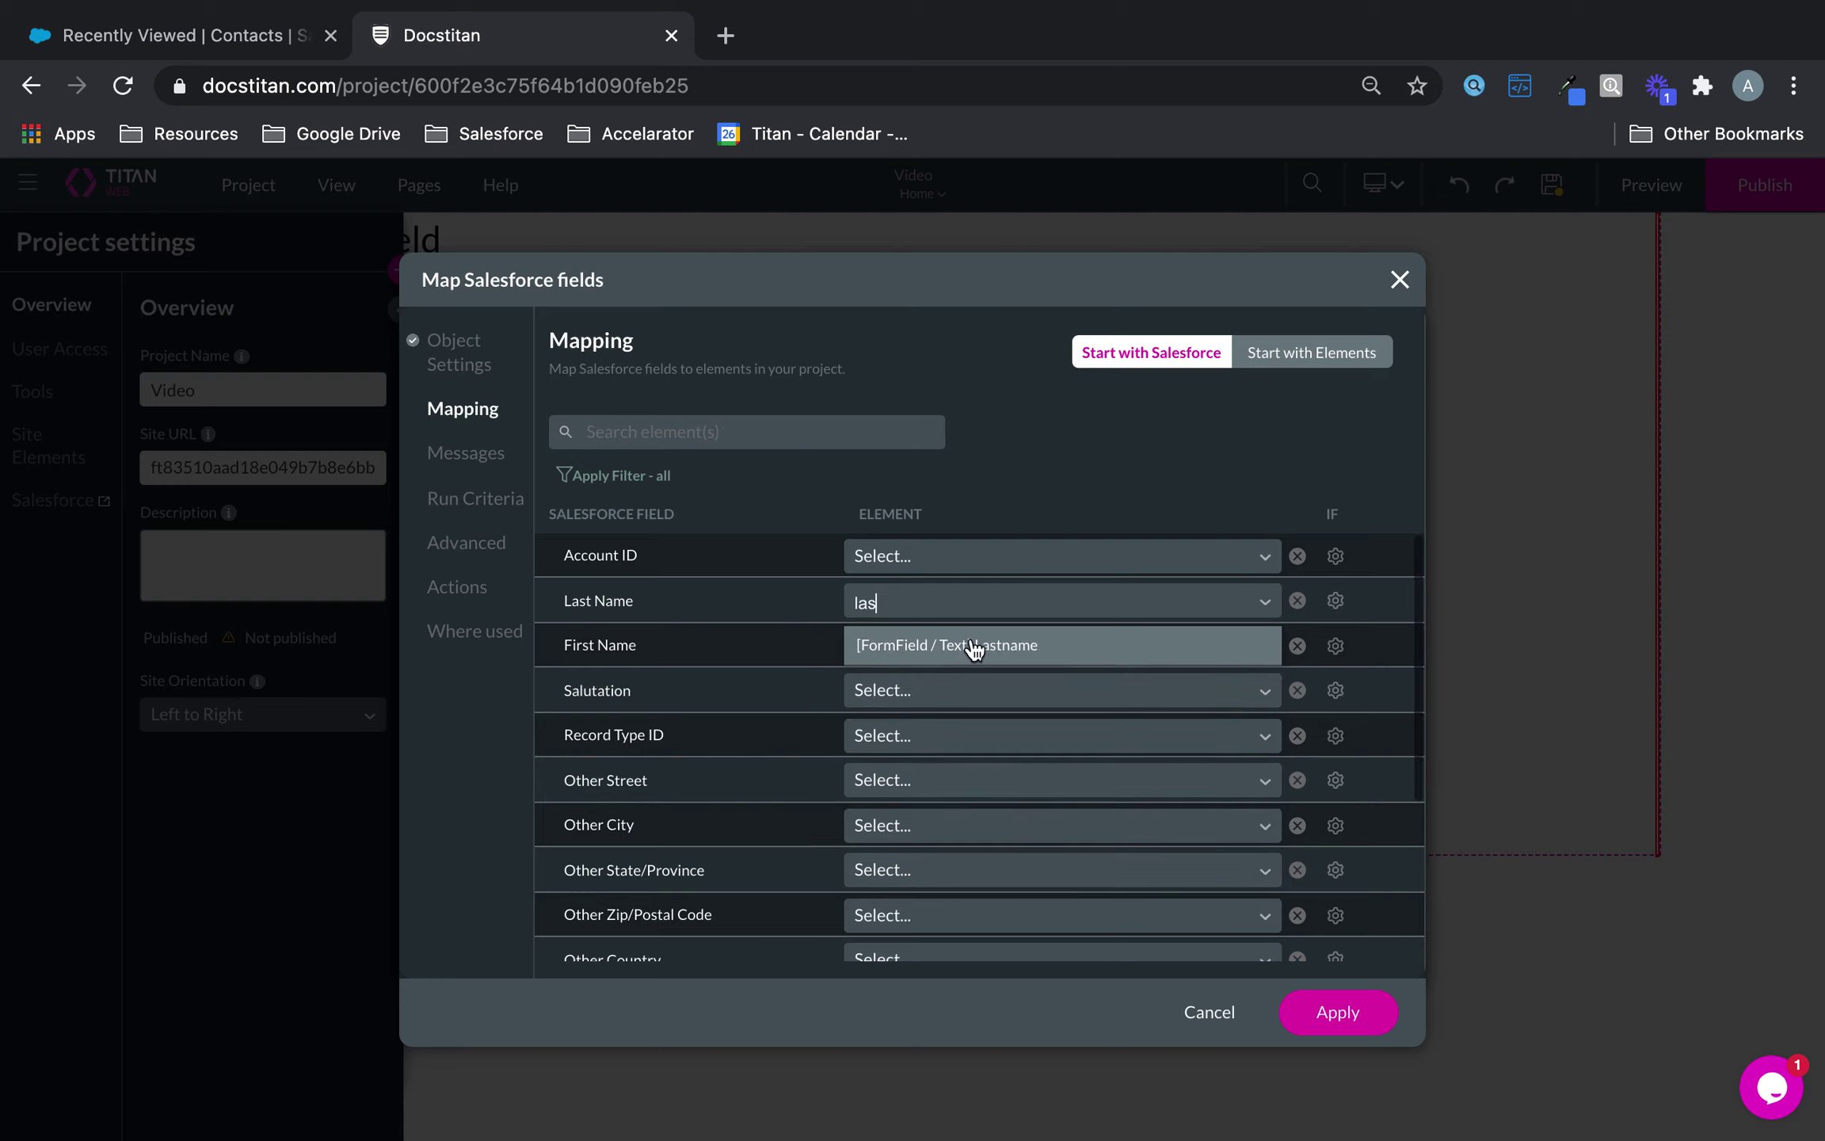
click(979, 644)
click(927, 650)
text(firs)
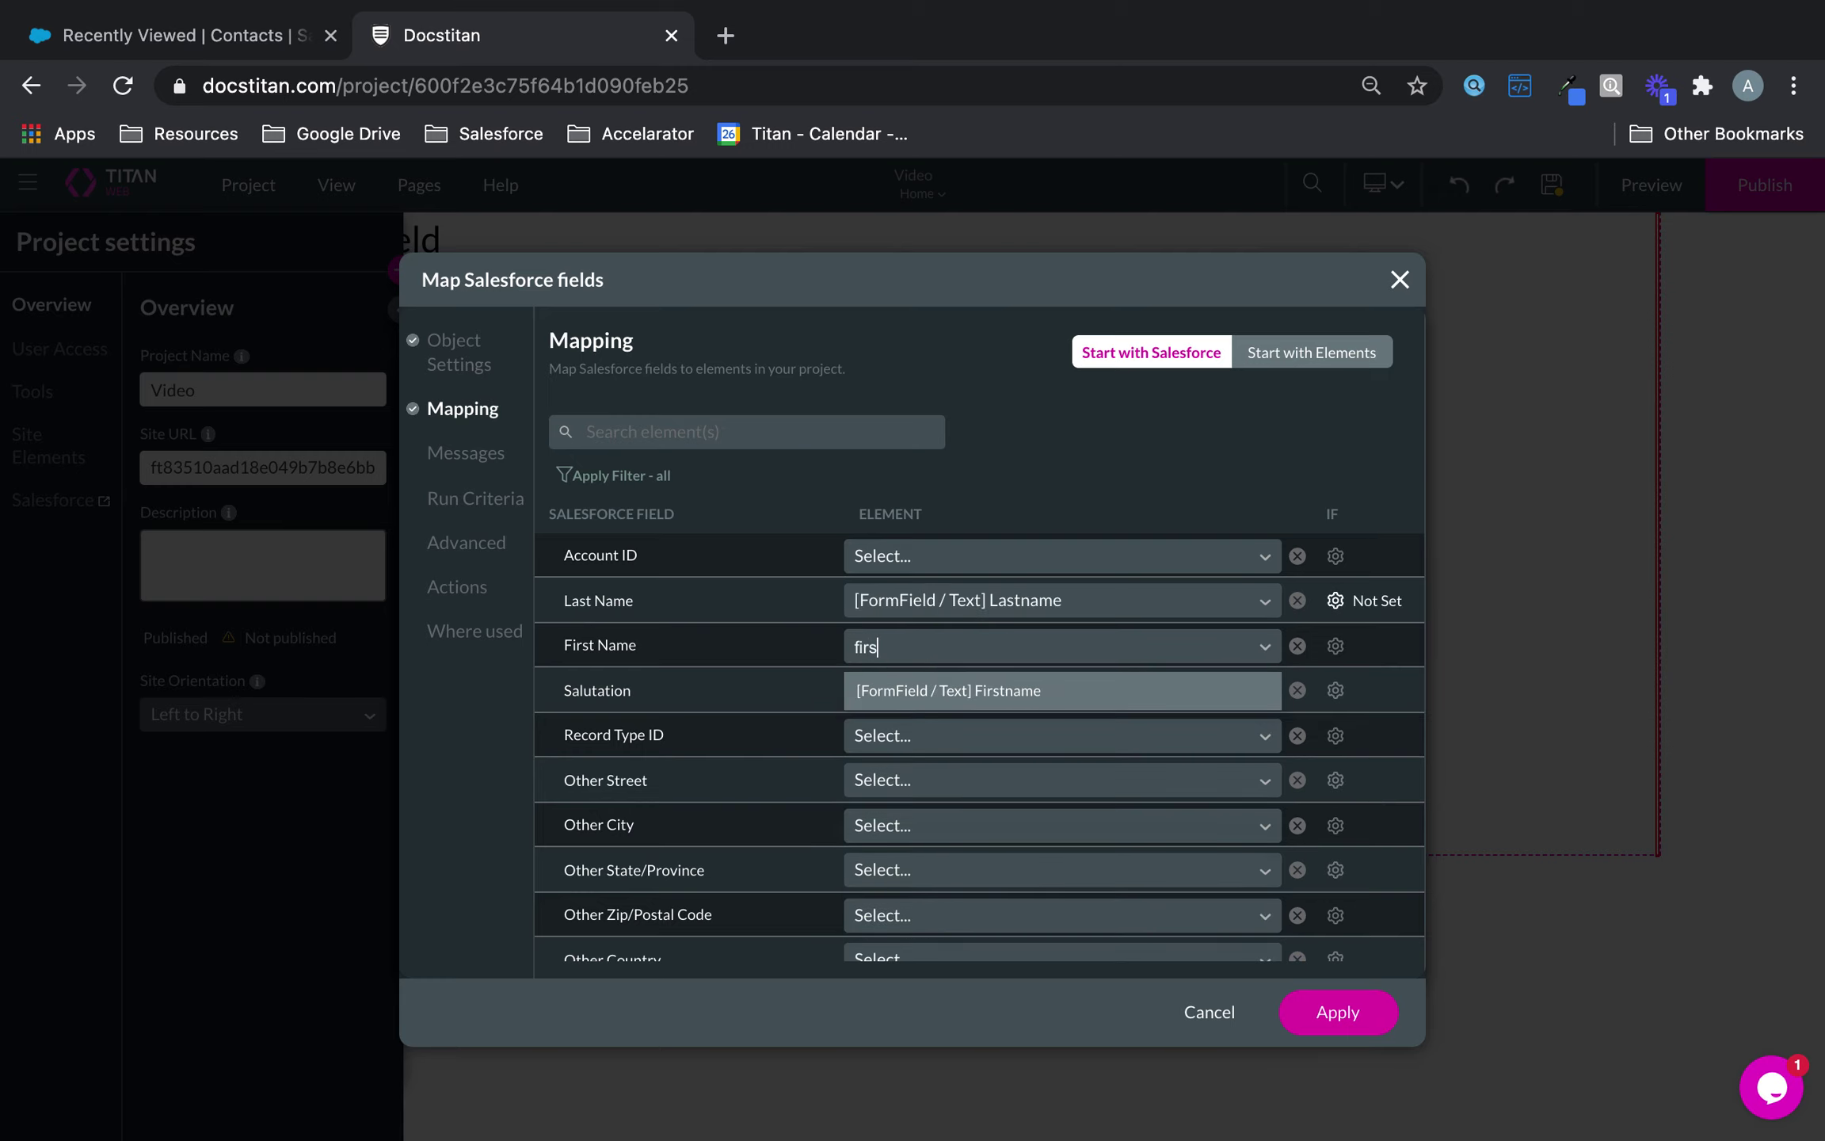
click(960, 691)
click(1329, 1017)
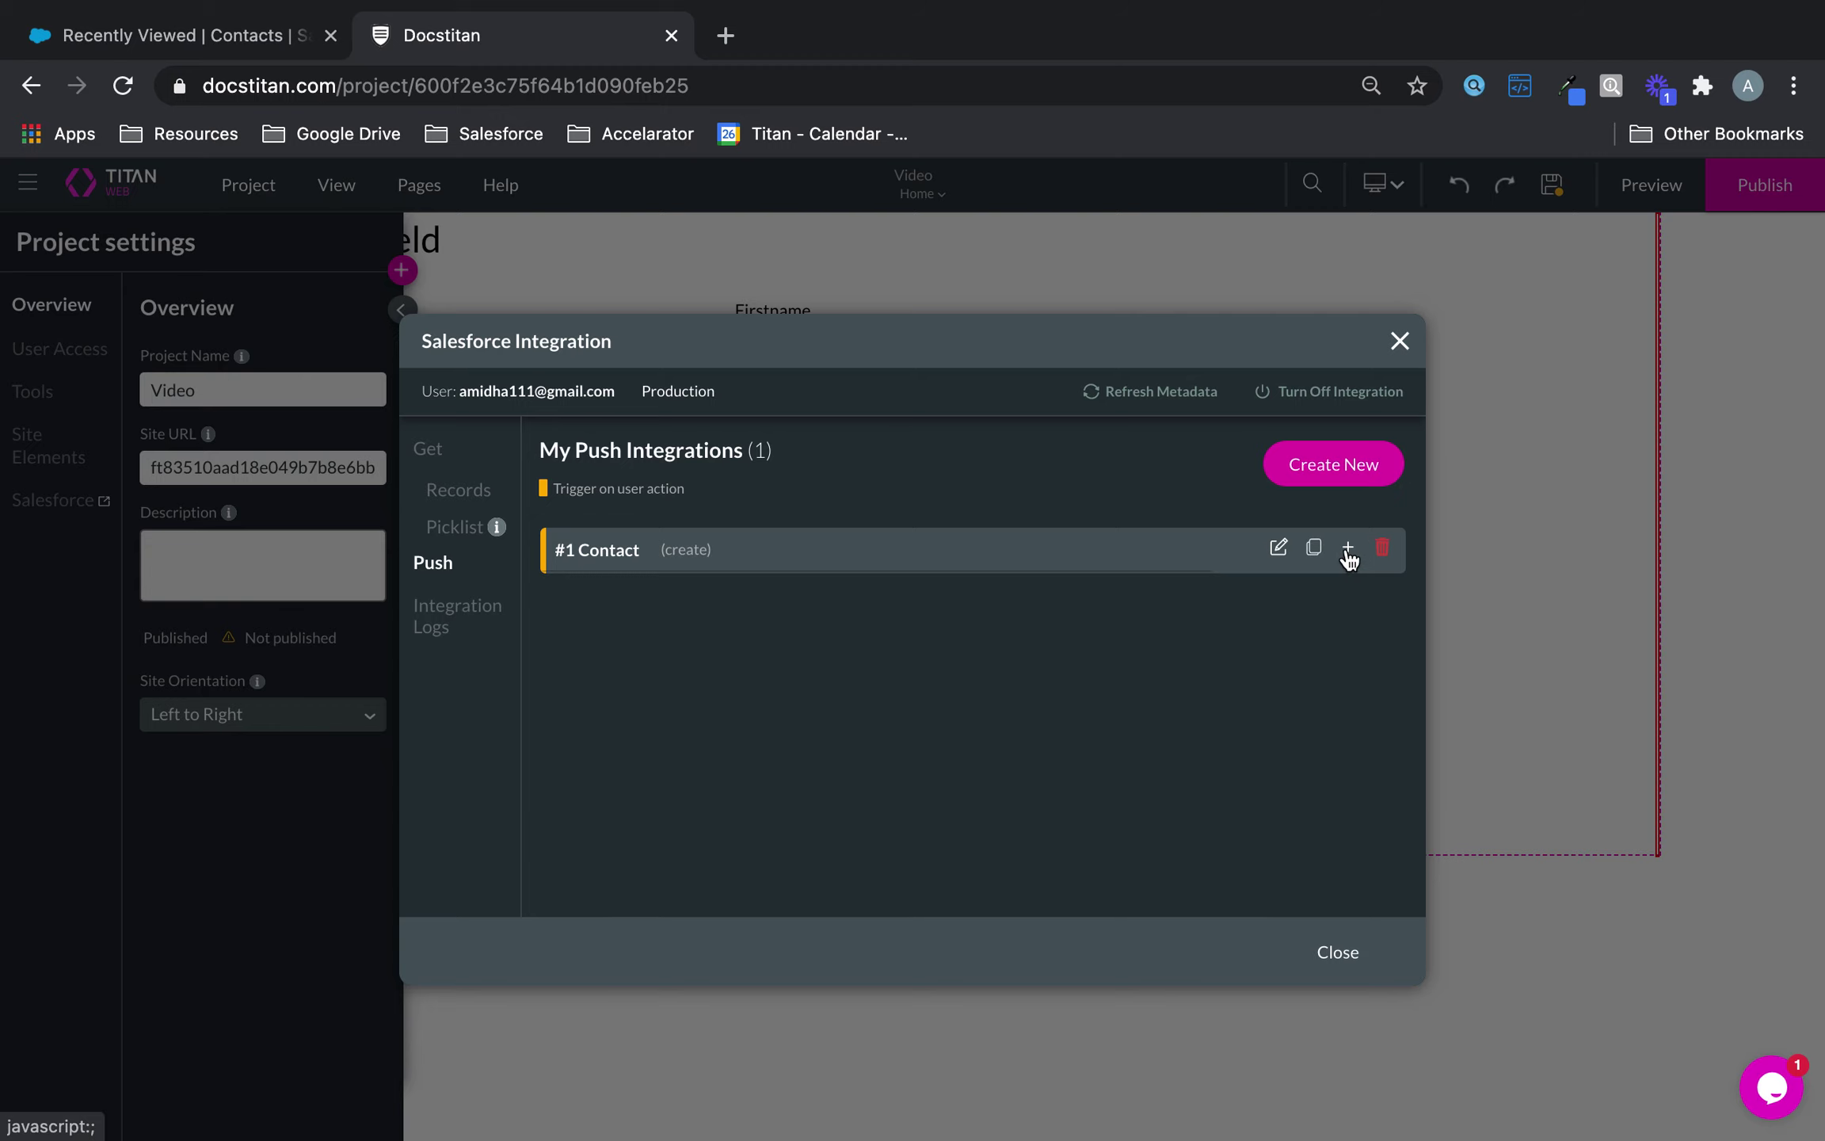
- Add a child integration under the Contact push and choose Content Version as its Salesforce object
click(1348, 548)
click(814, 452)
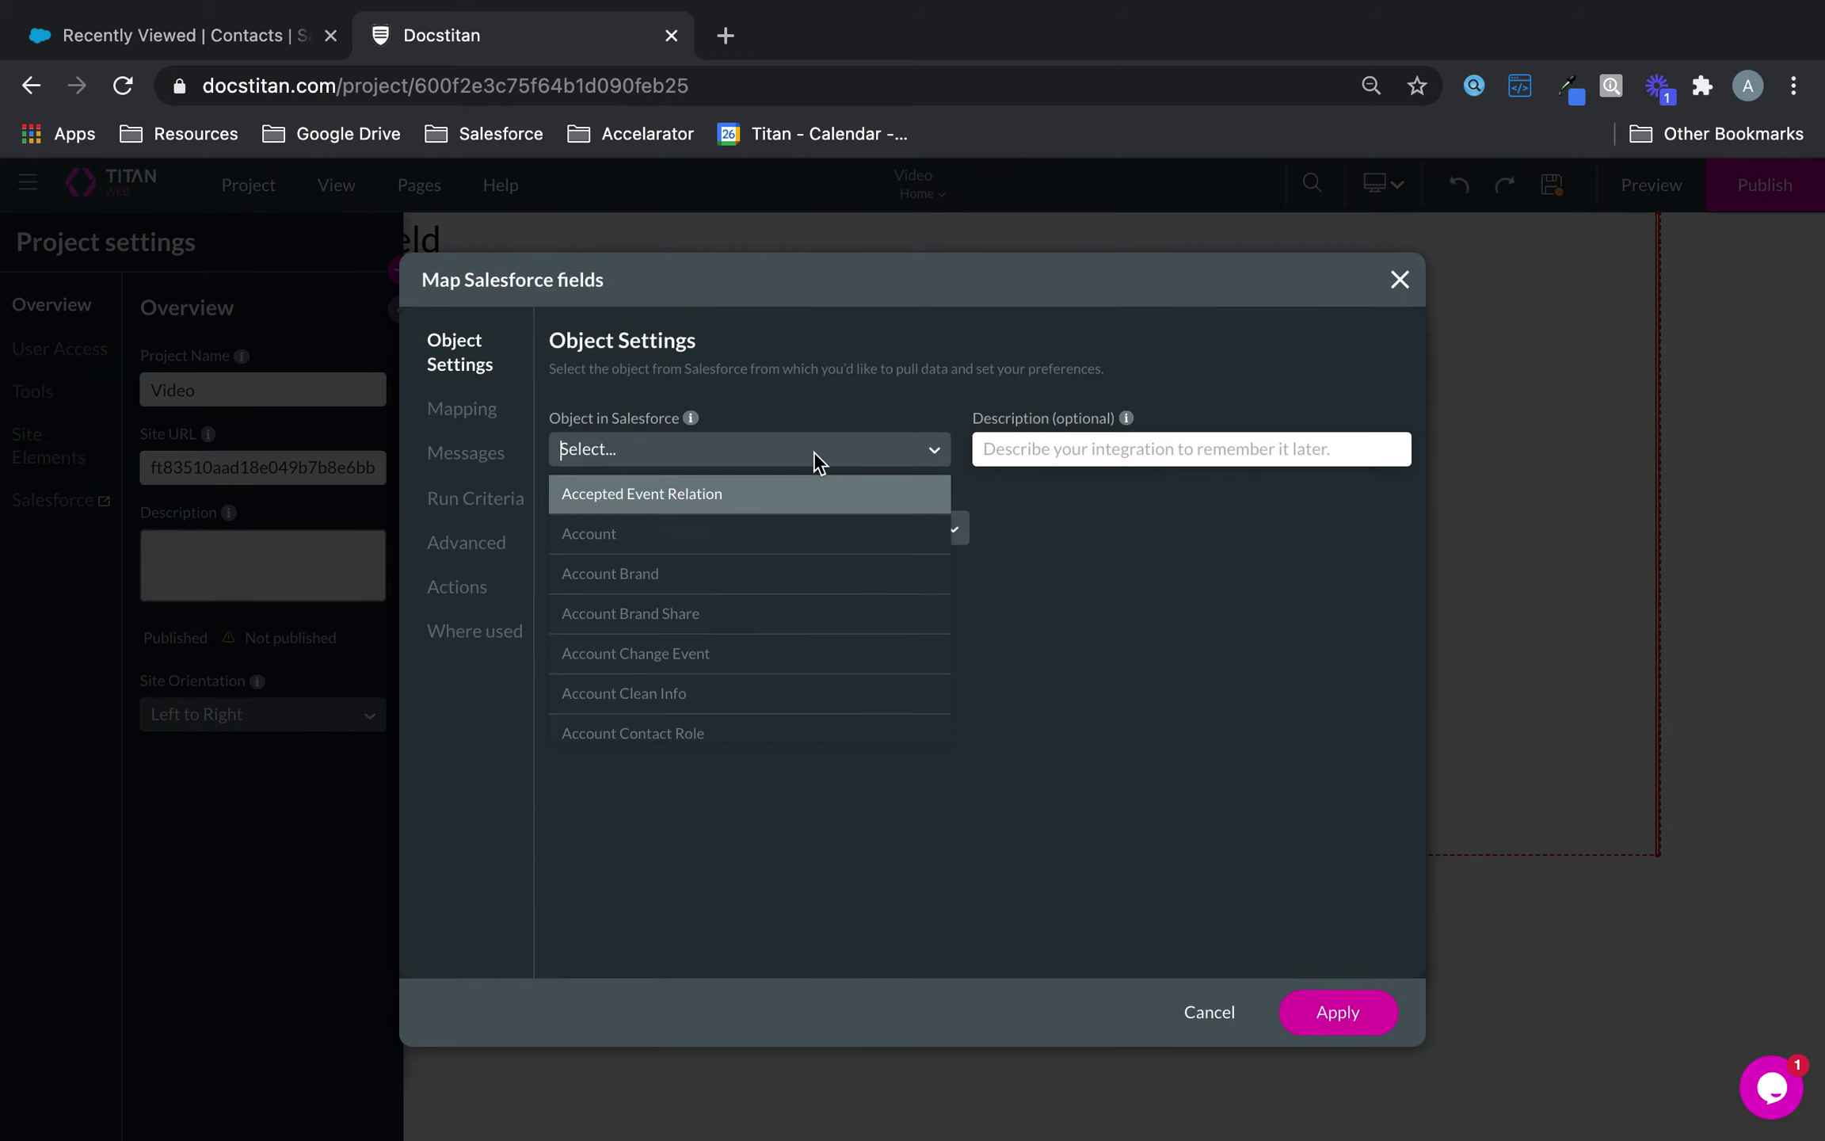
text(file)
click(633, 676)
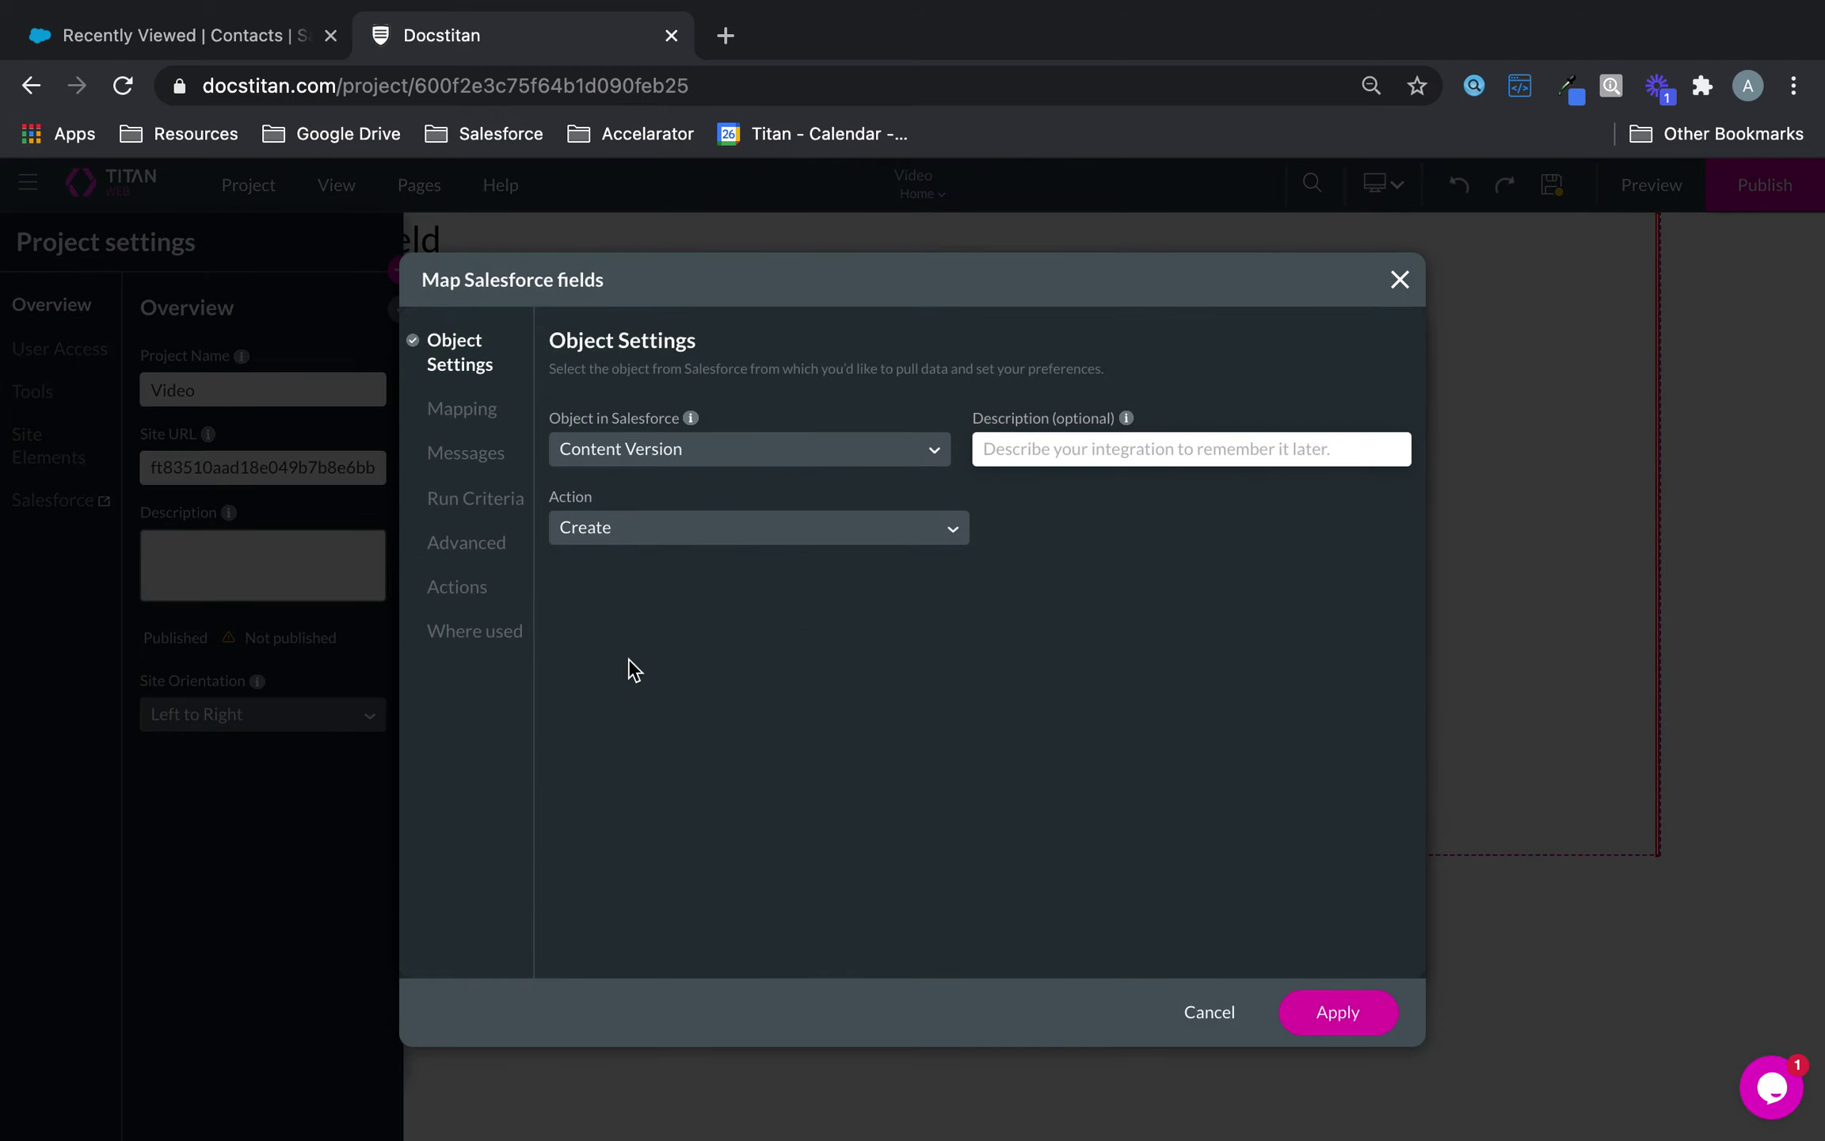
- Map the Content Version Title field to the plain Signature for Push form field
click(475, 409)
click(880, 675)
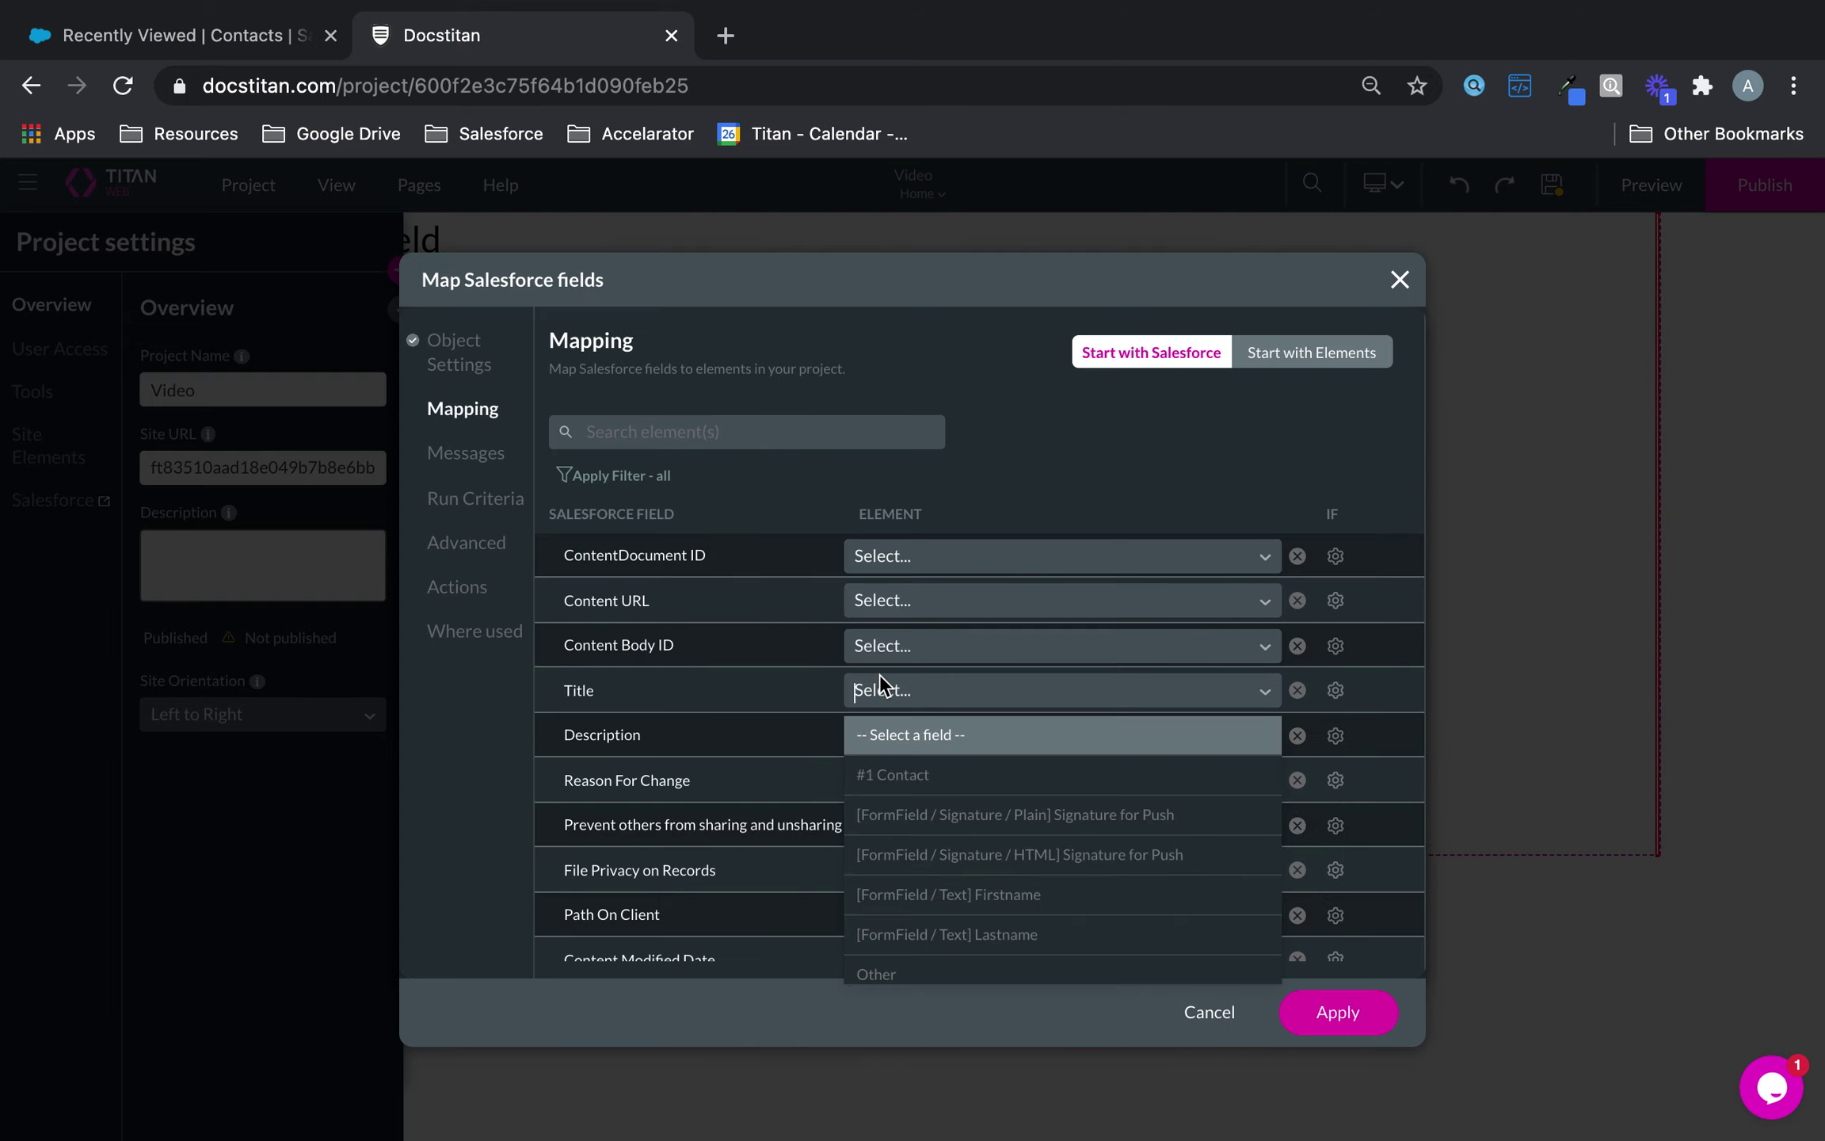
text(sig)
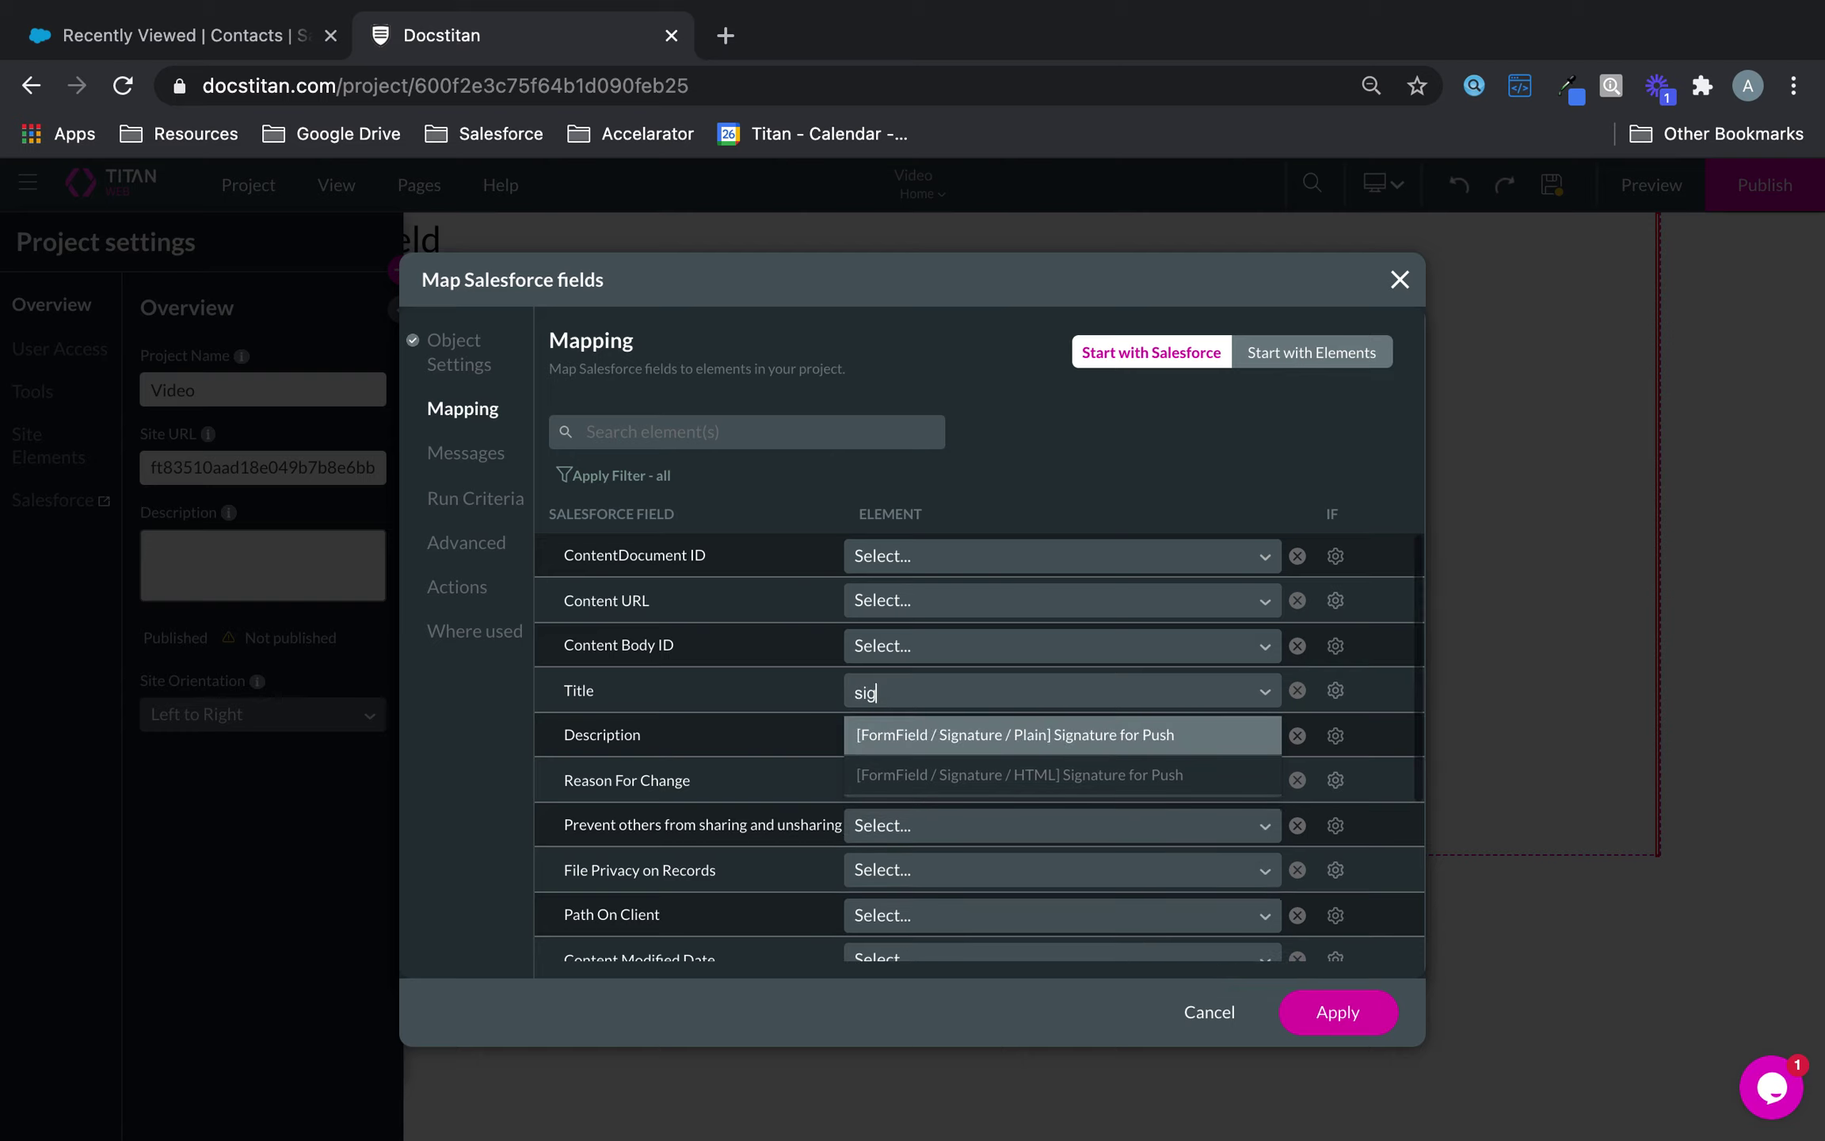
click(1000, 735)
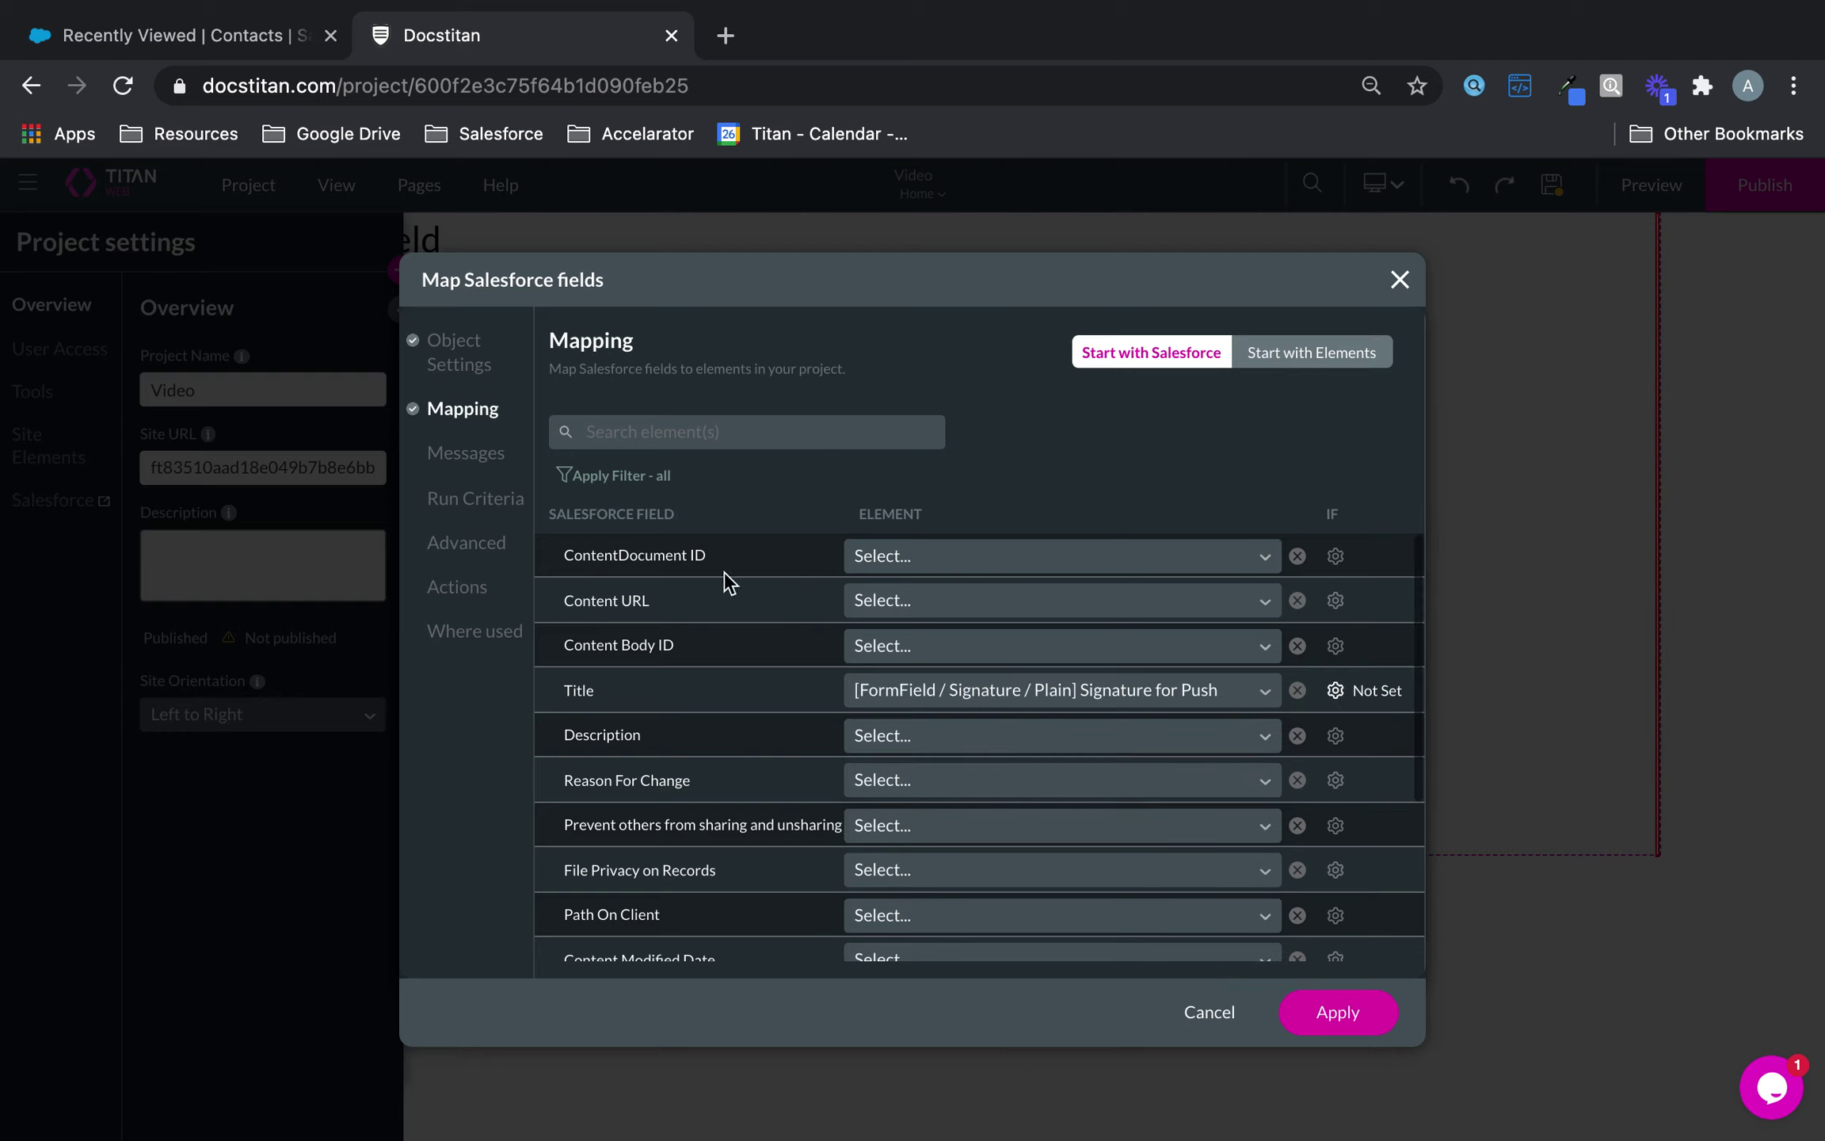
- Find the First Publish Location ID field and map it to the #1 Contact integration
click(672, 432)
text(fir)
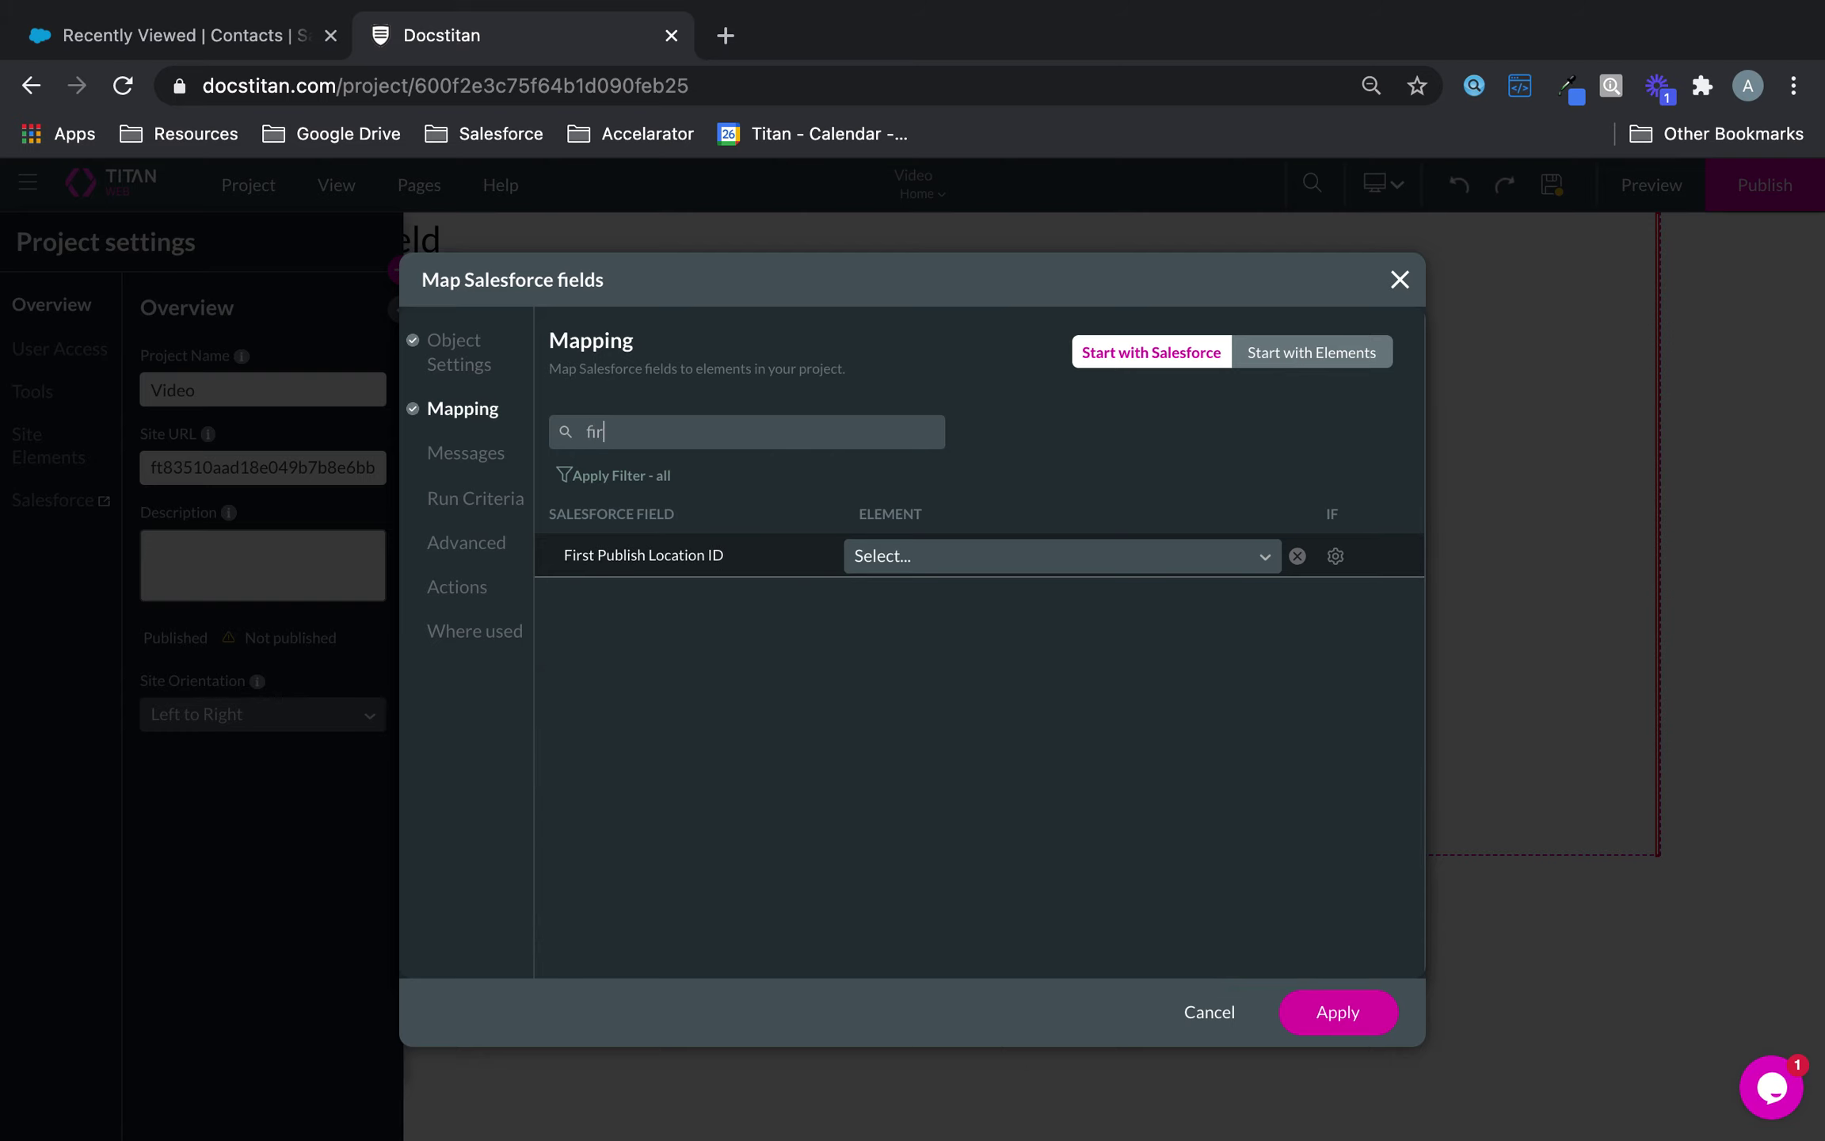
click(1102, 554)
click(1006, 642)
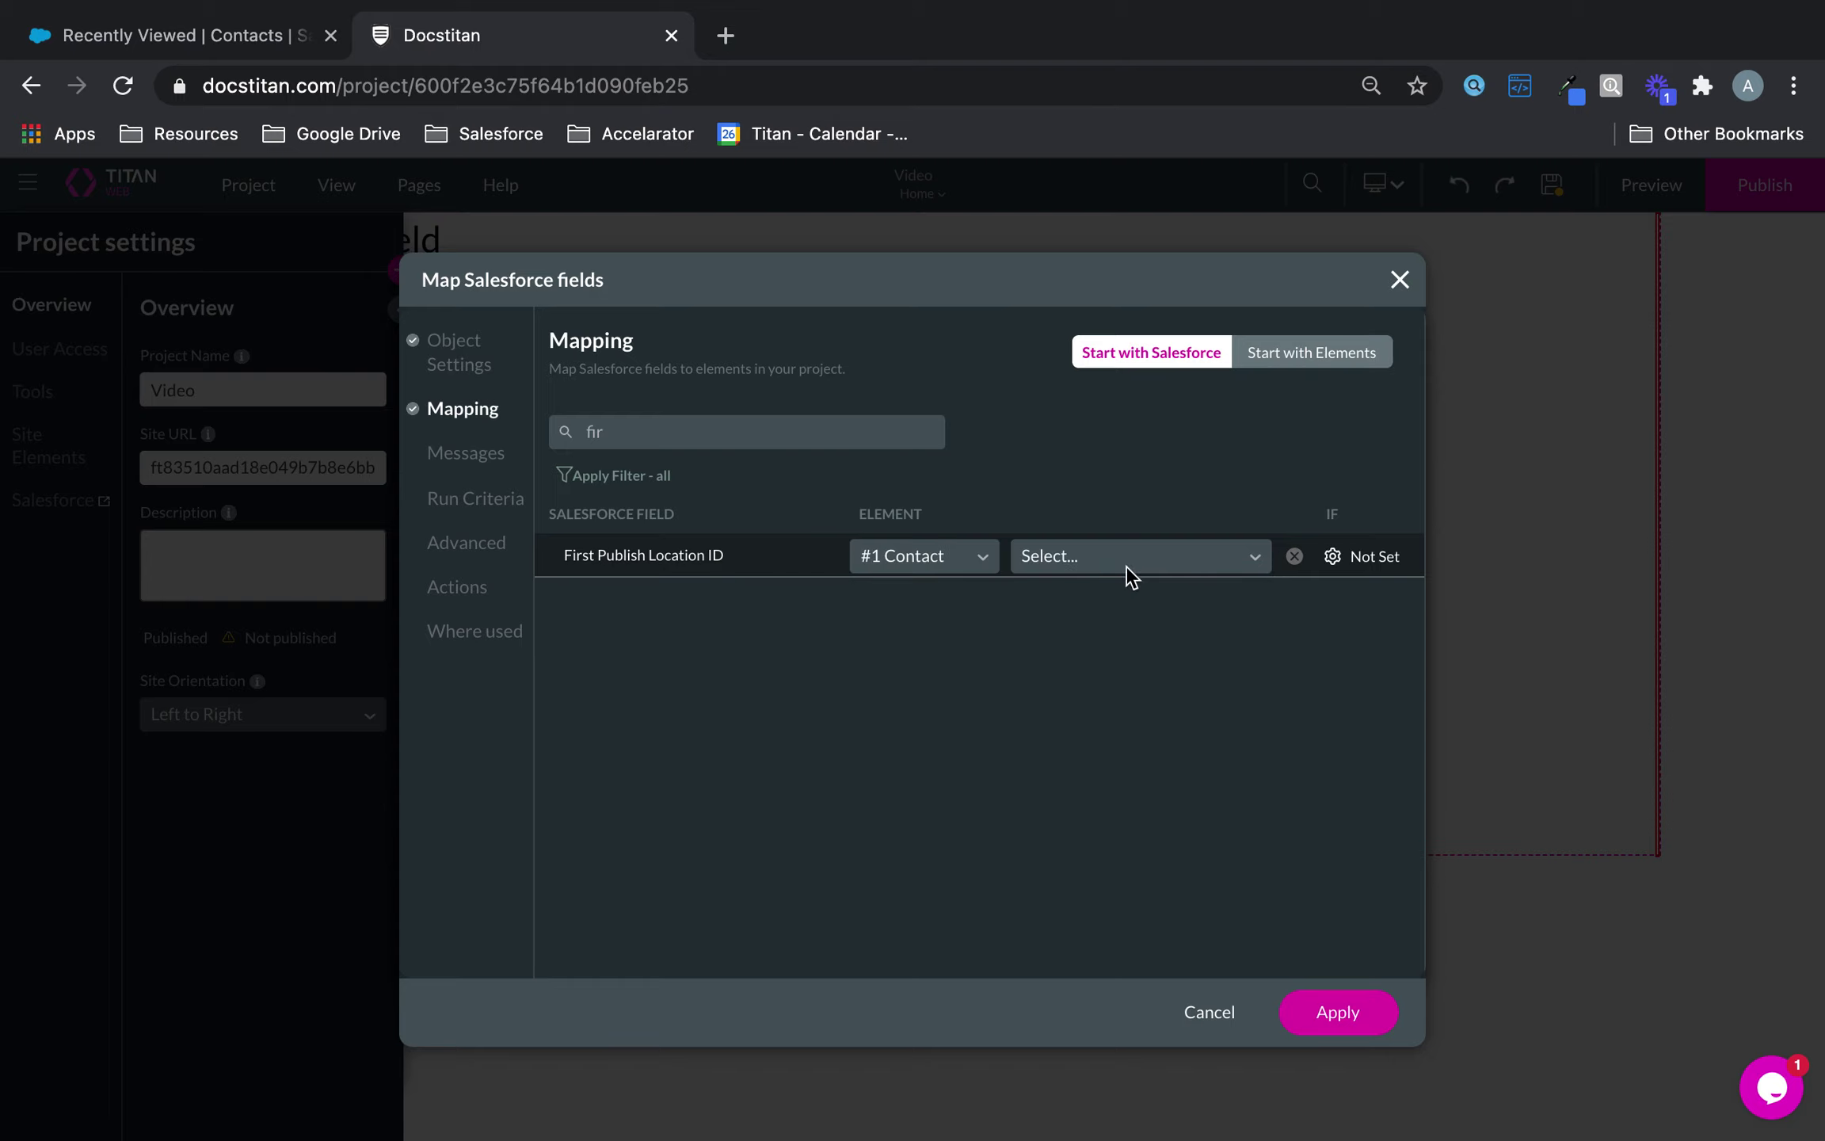
click(1129, 564)
click(1092, 606)
- Map the Version Data field to the plain Signature for Push form field and apply the child integration
drag(756, 425, 515, 434)
text(ver)
click(1071, 565)
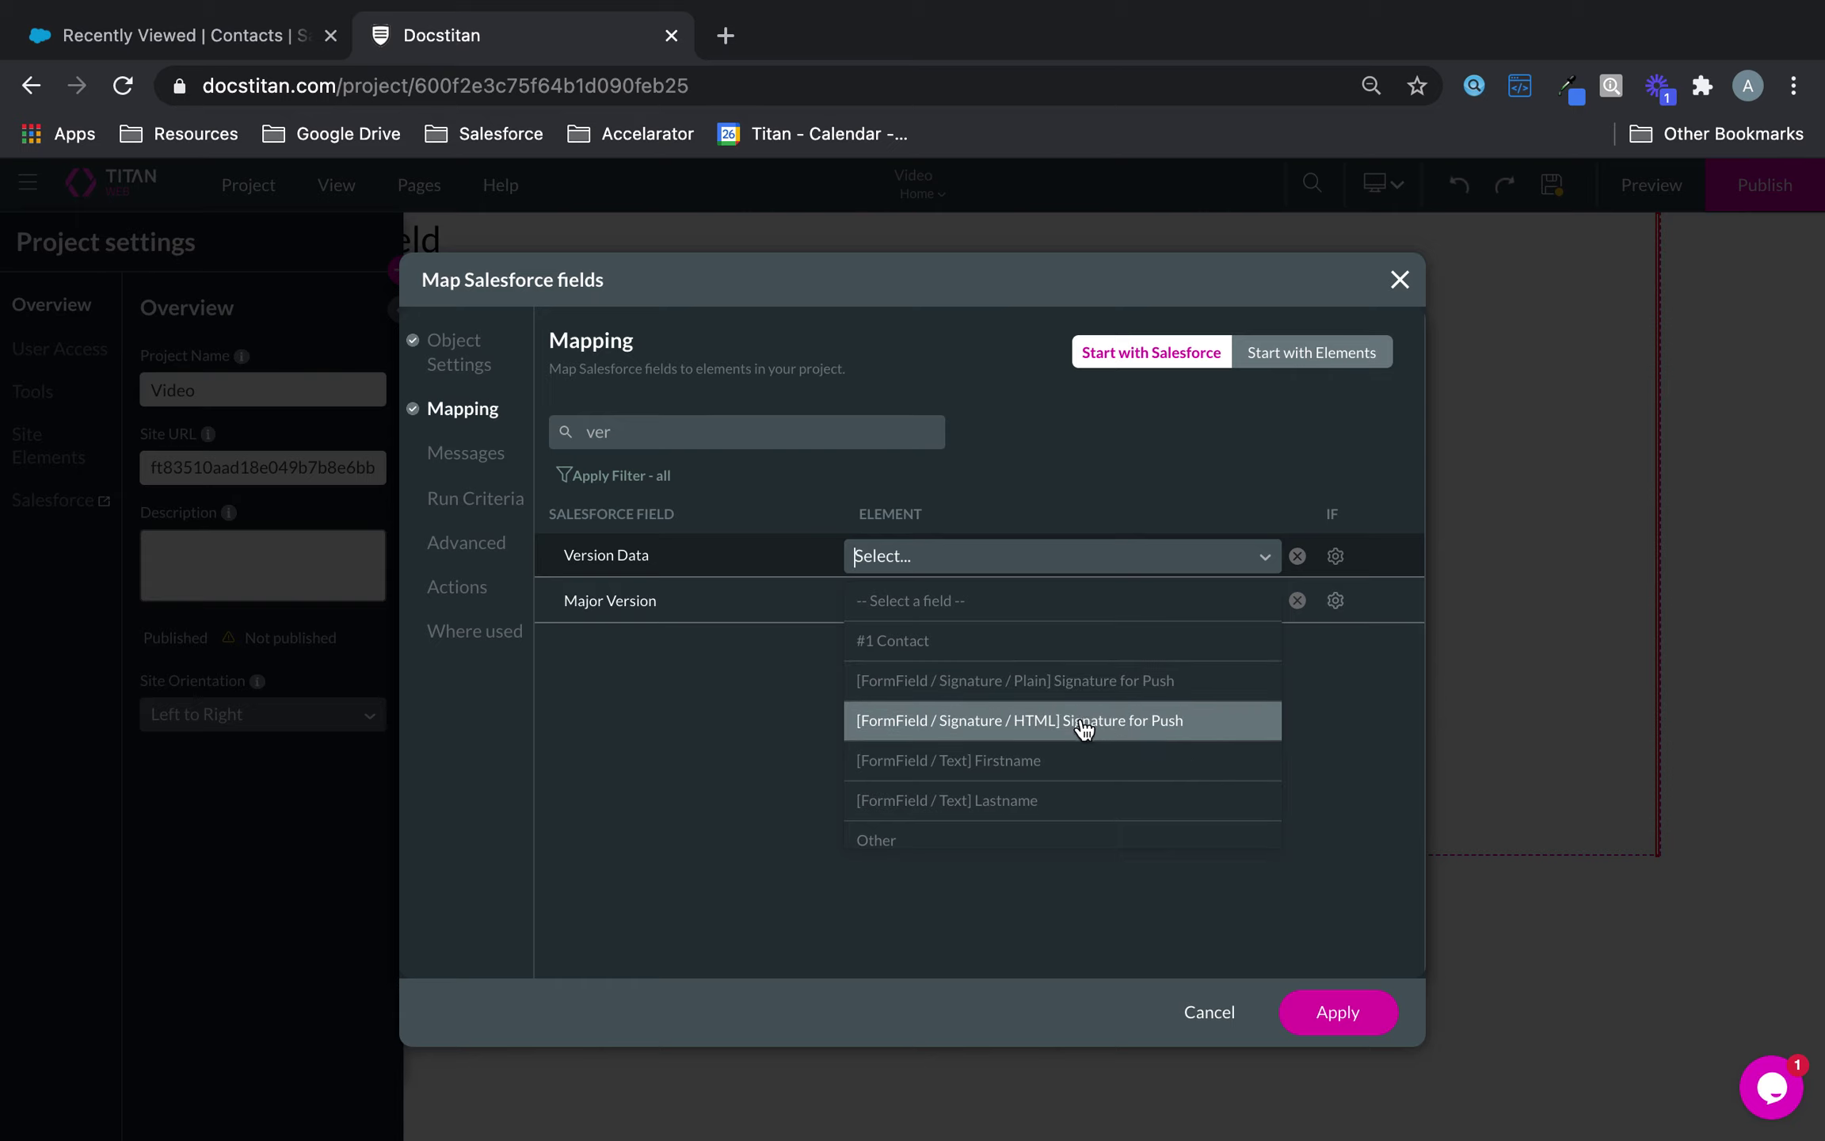
click(1090, 677)
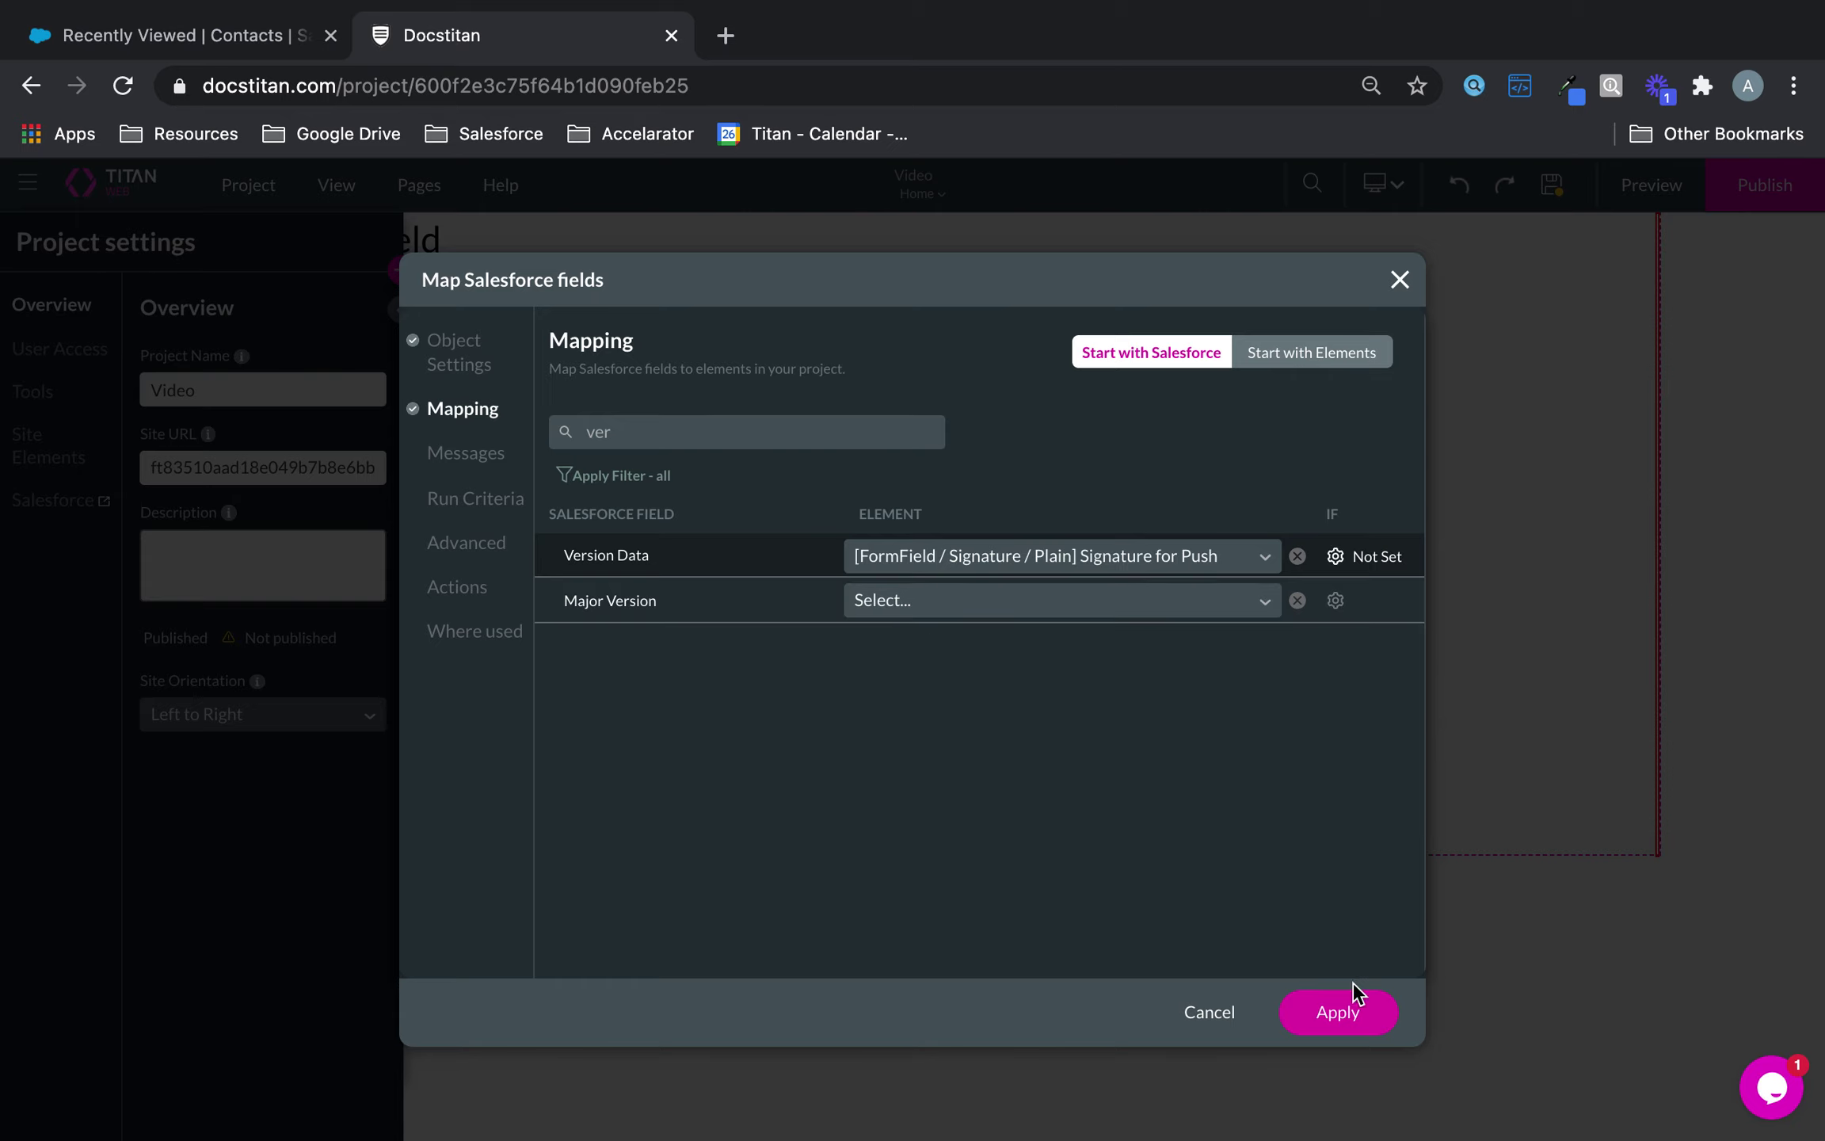
click(1339, 1012)
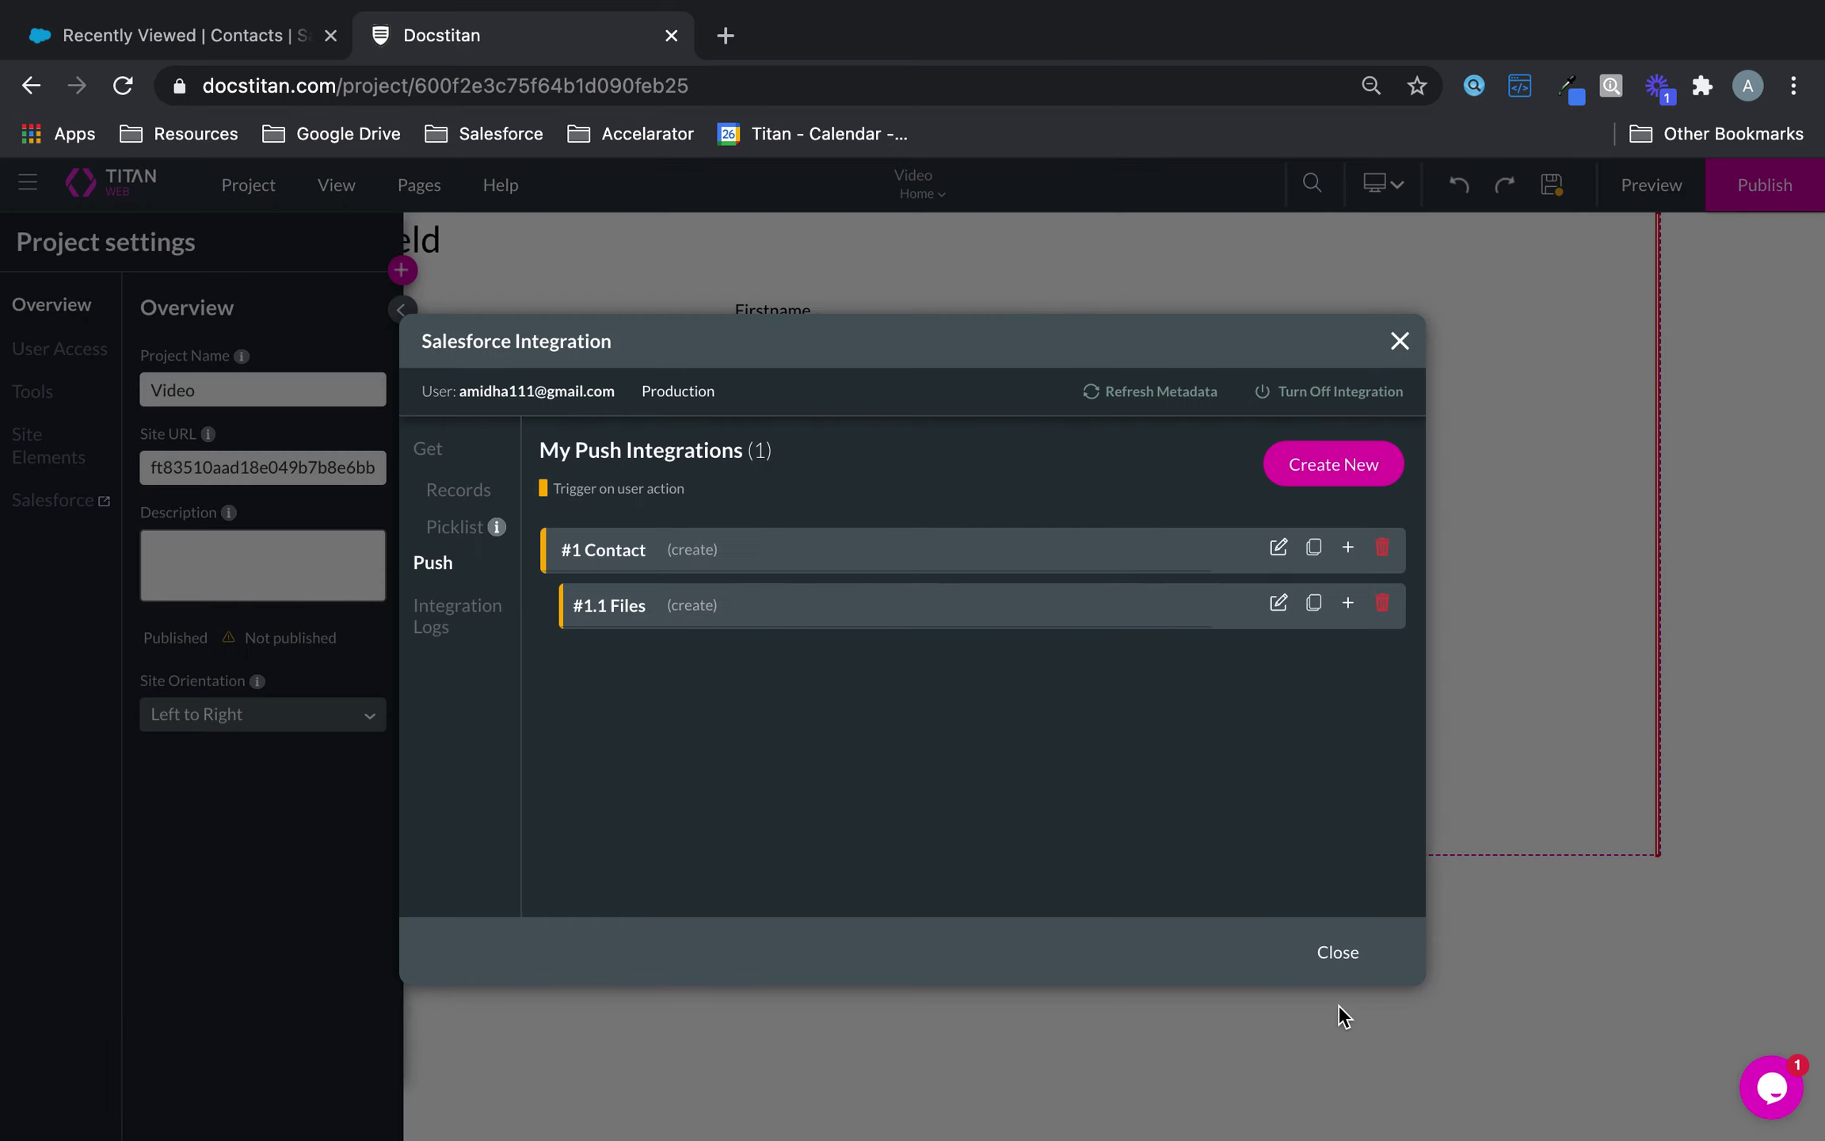
- Close the Salesforce integration settings, save the project, and preview the form
click(1338, 952)
click(1550, 187)
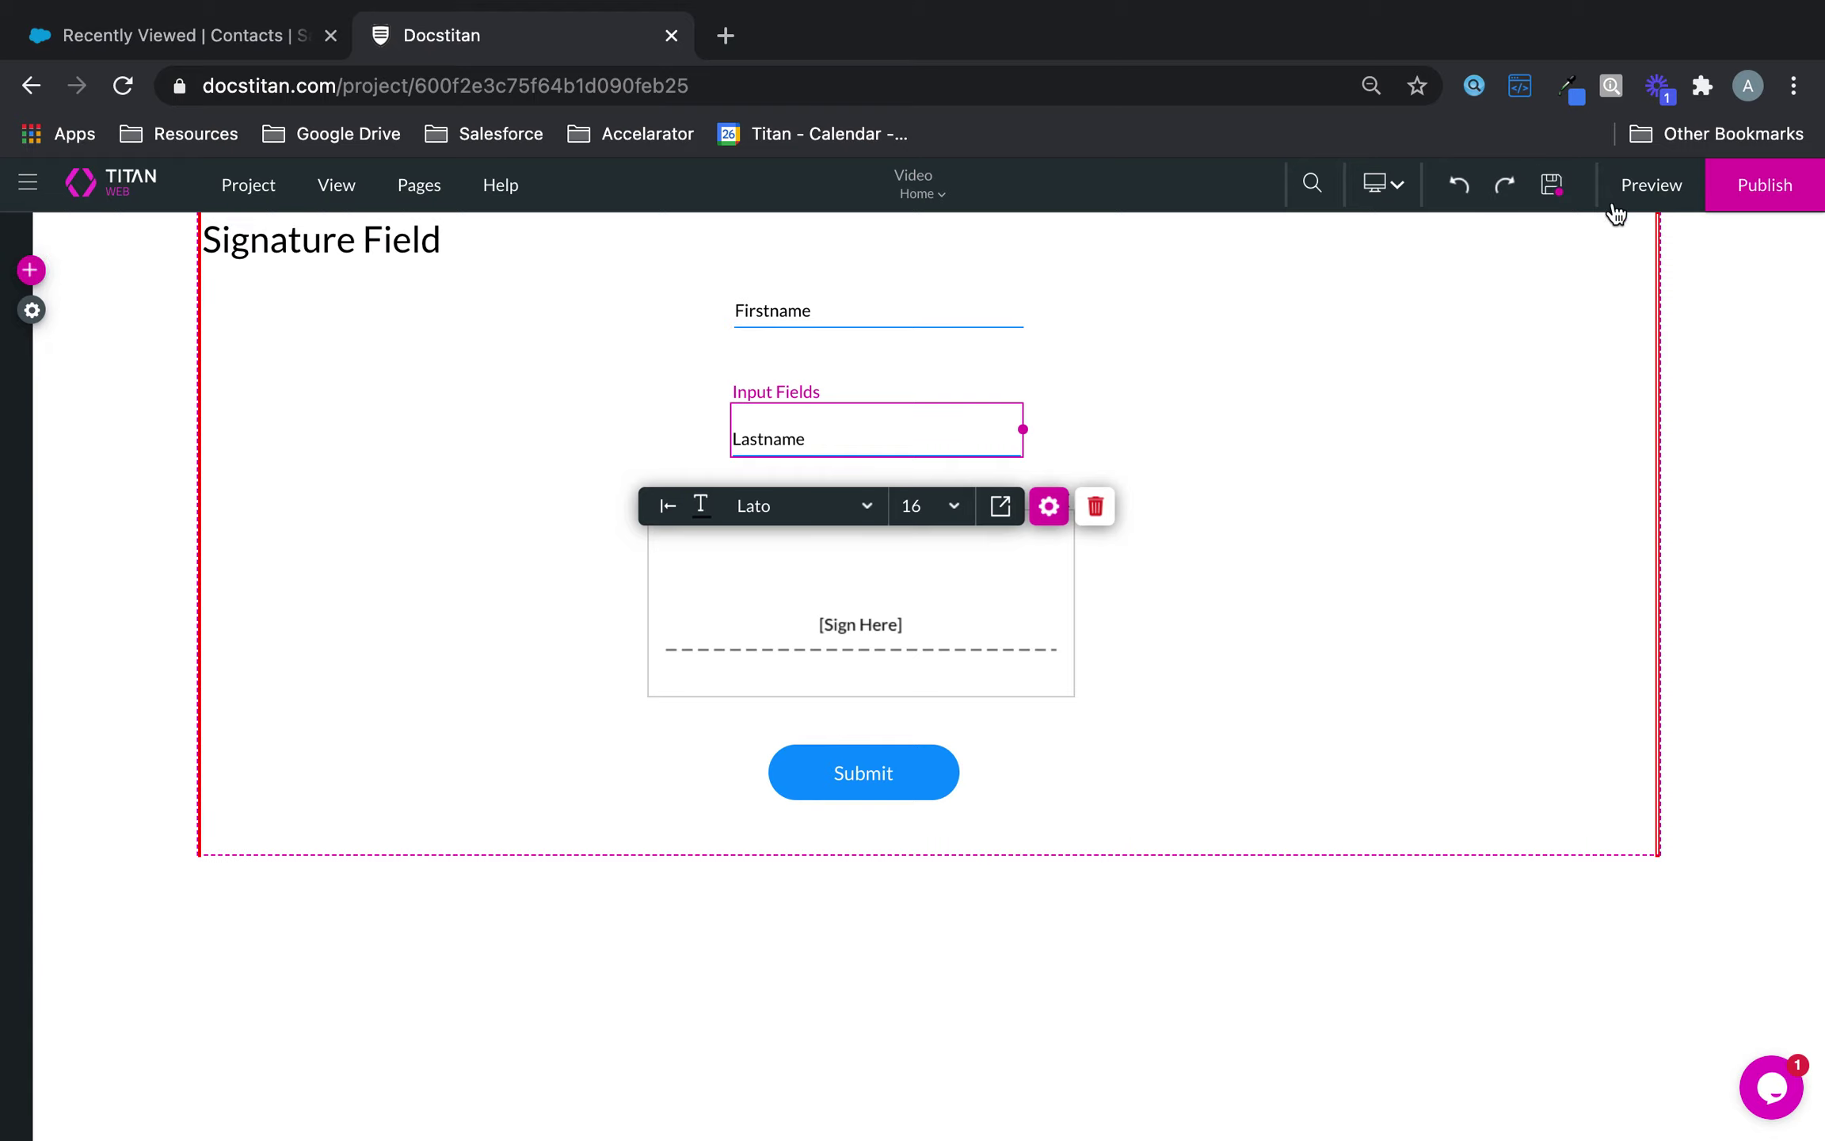
click(1637, 200)
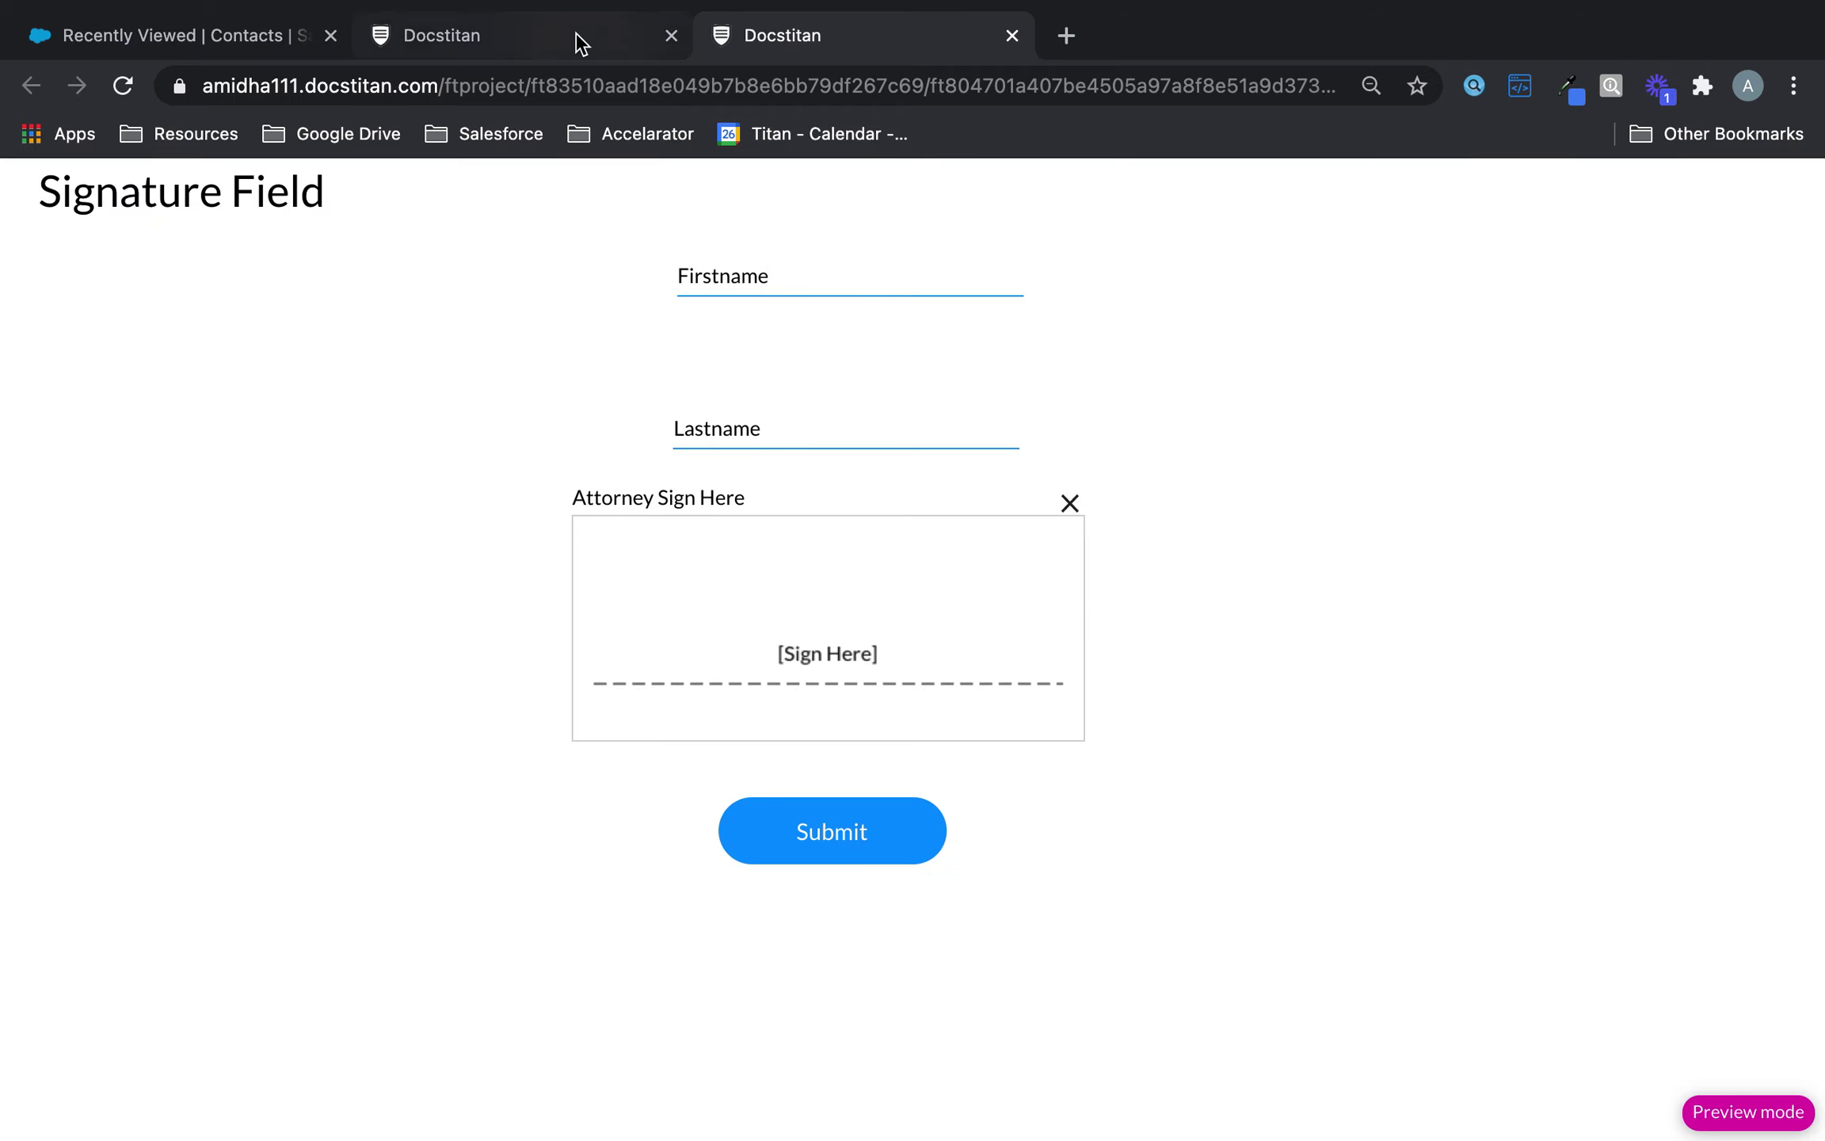
- Shift the signature field and Submit button into line beneath the name fields, and preview the updated form
click(574, 36)
drag(980, 662, 988, 672)
key(Down)
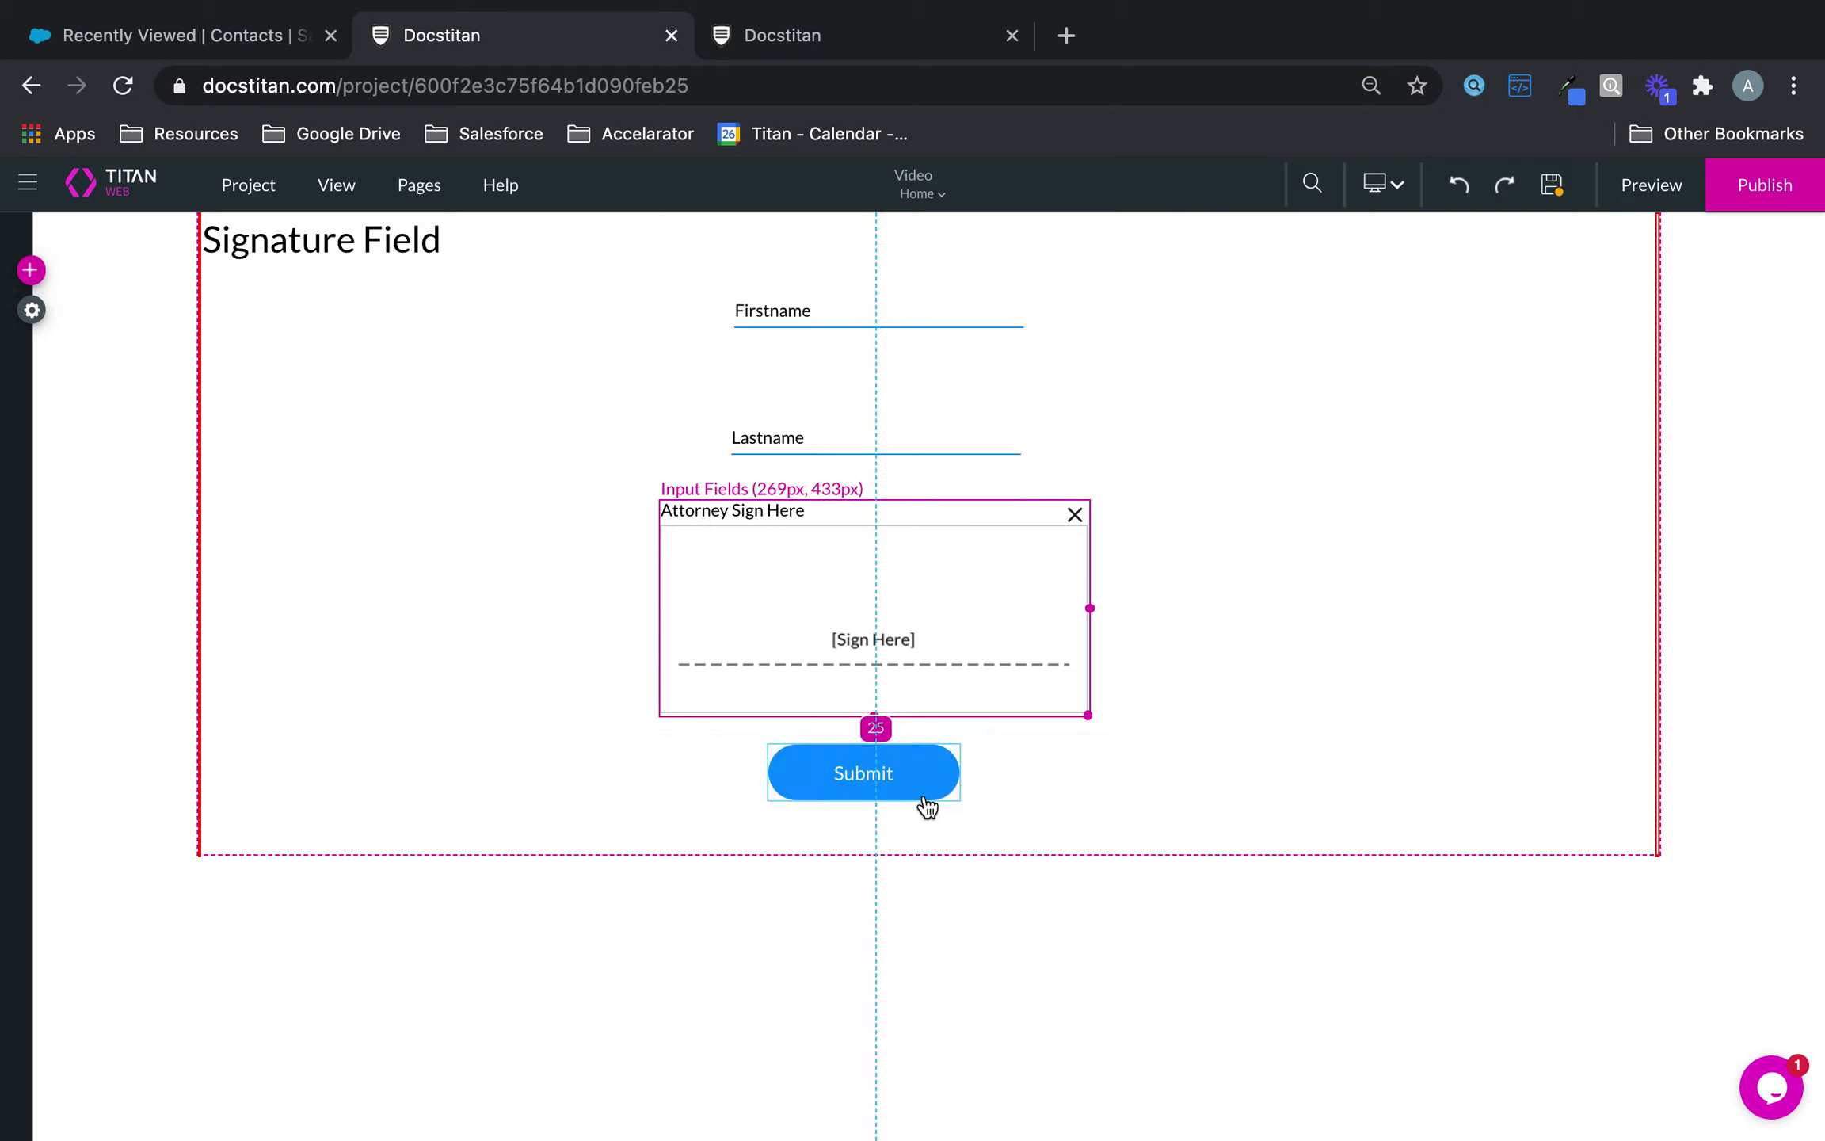
click(1141, 571)
drag(911, 785, 956, 789)
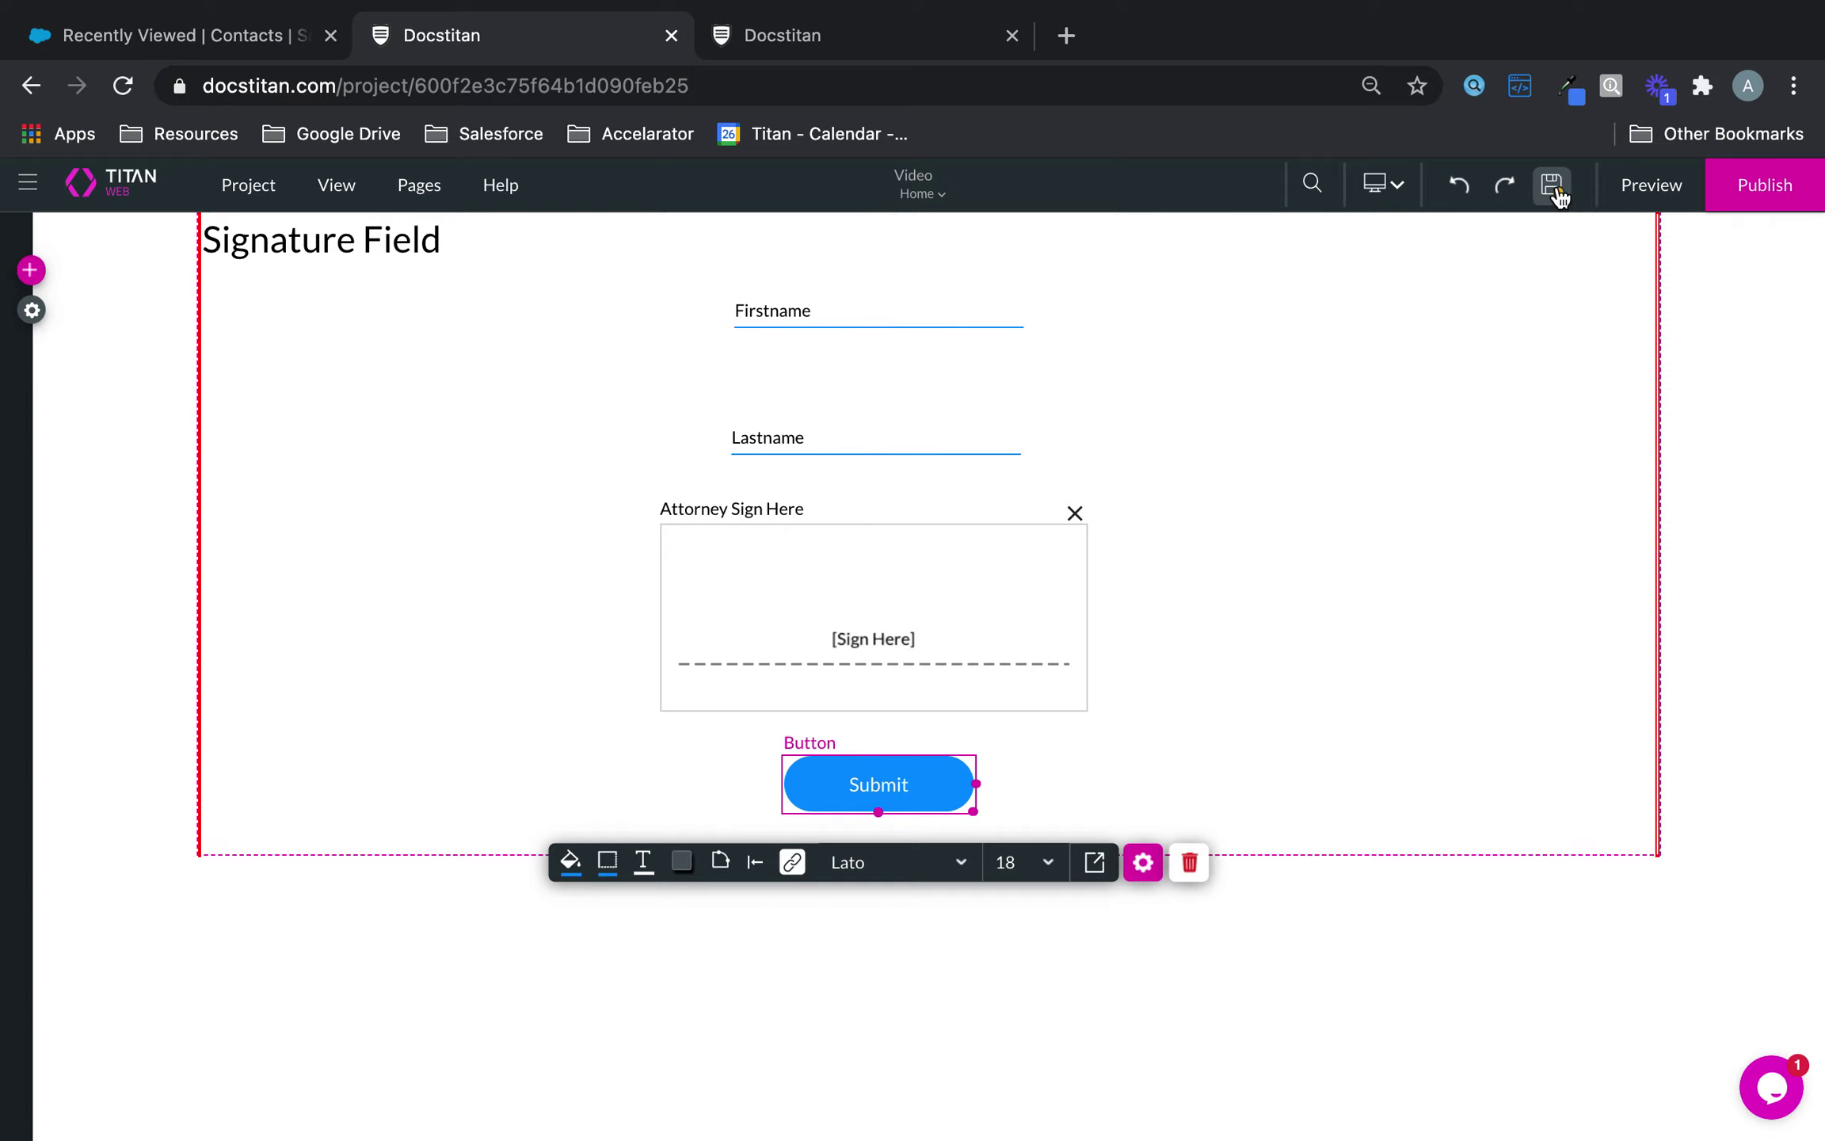
click(1651, 184)
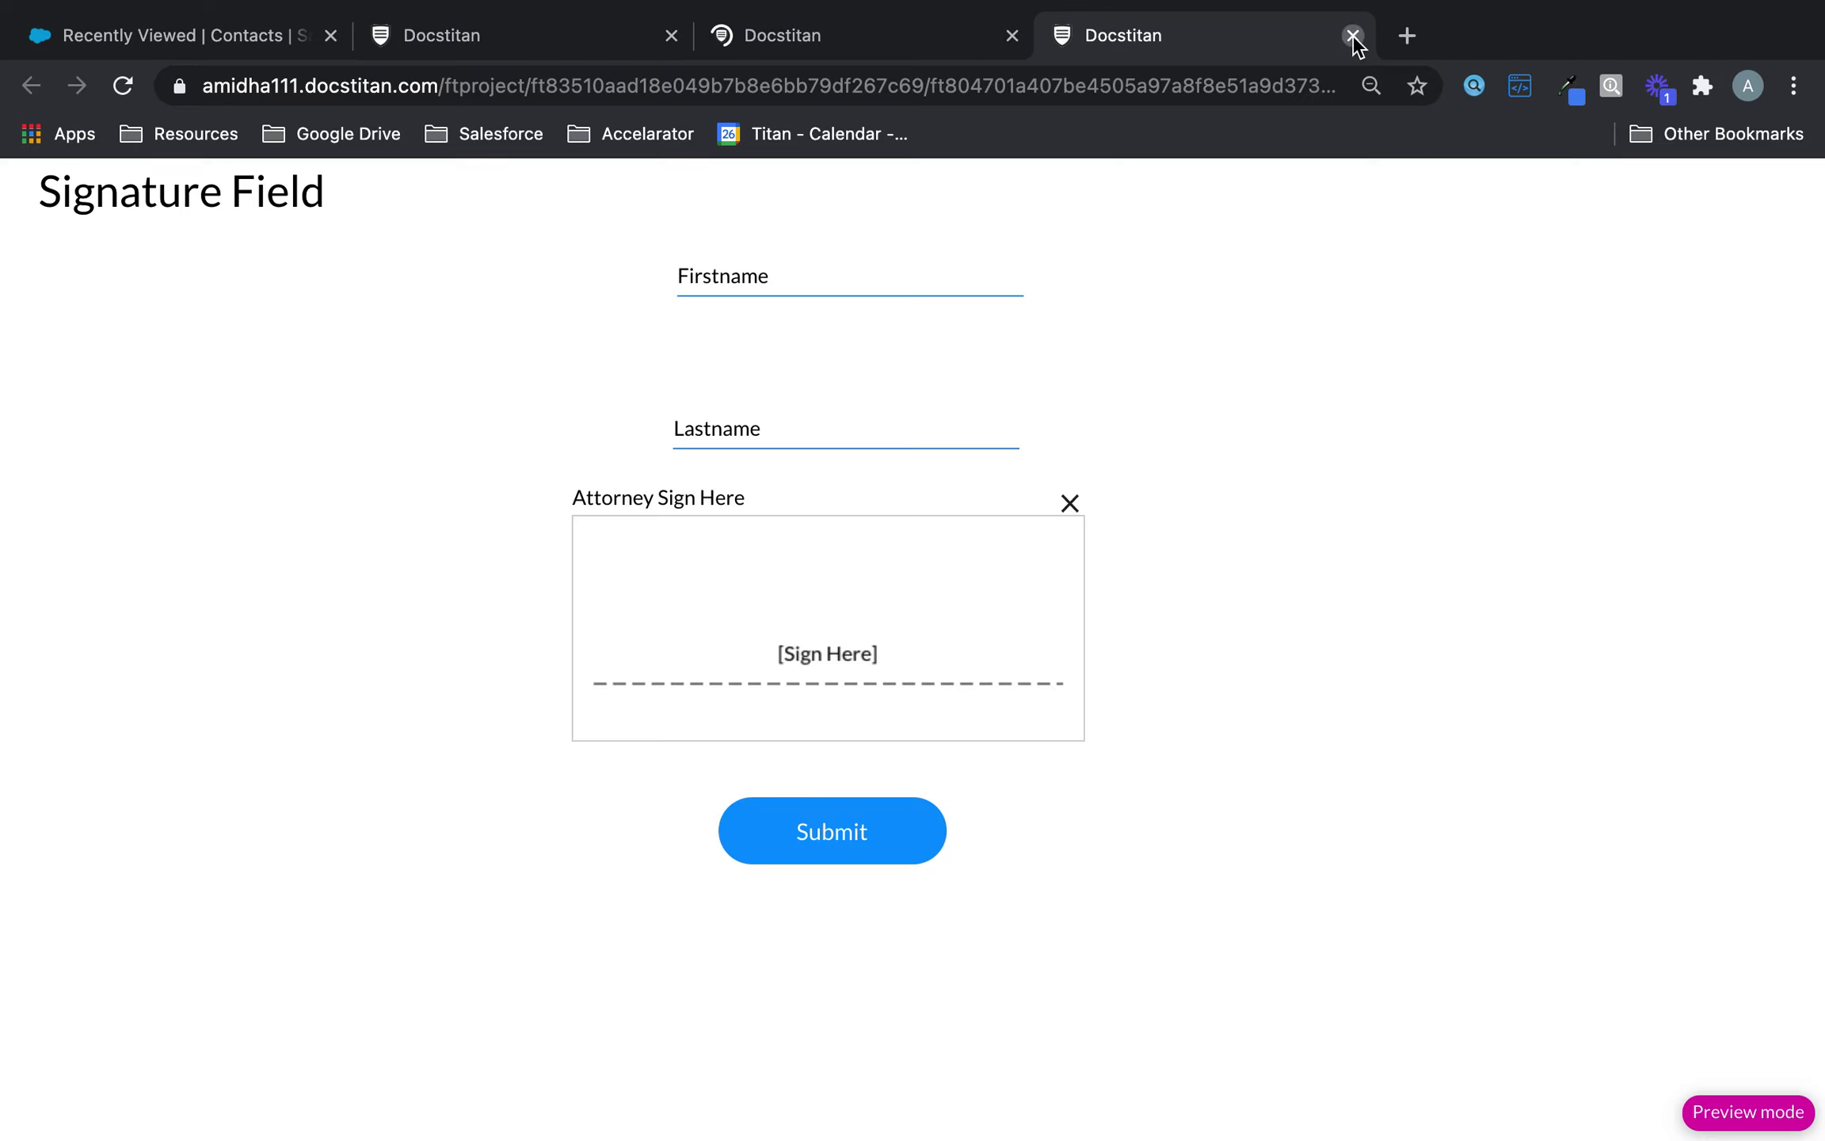
click(1353, 35)
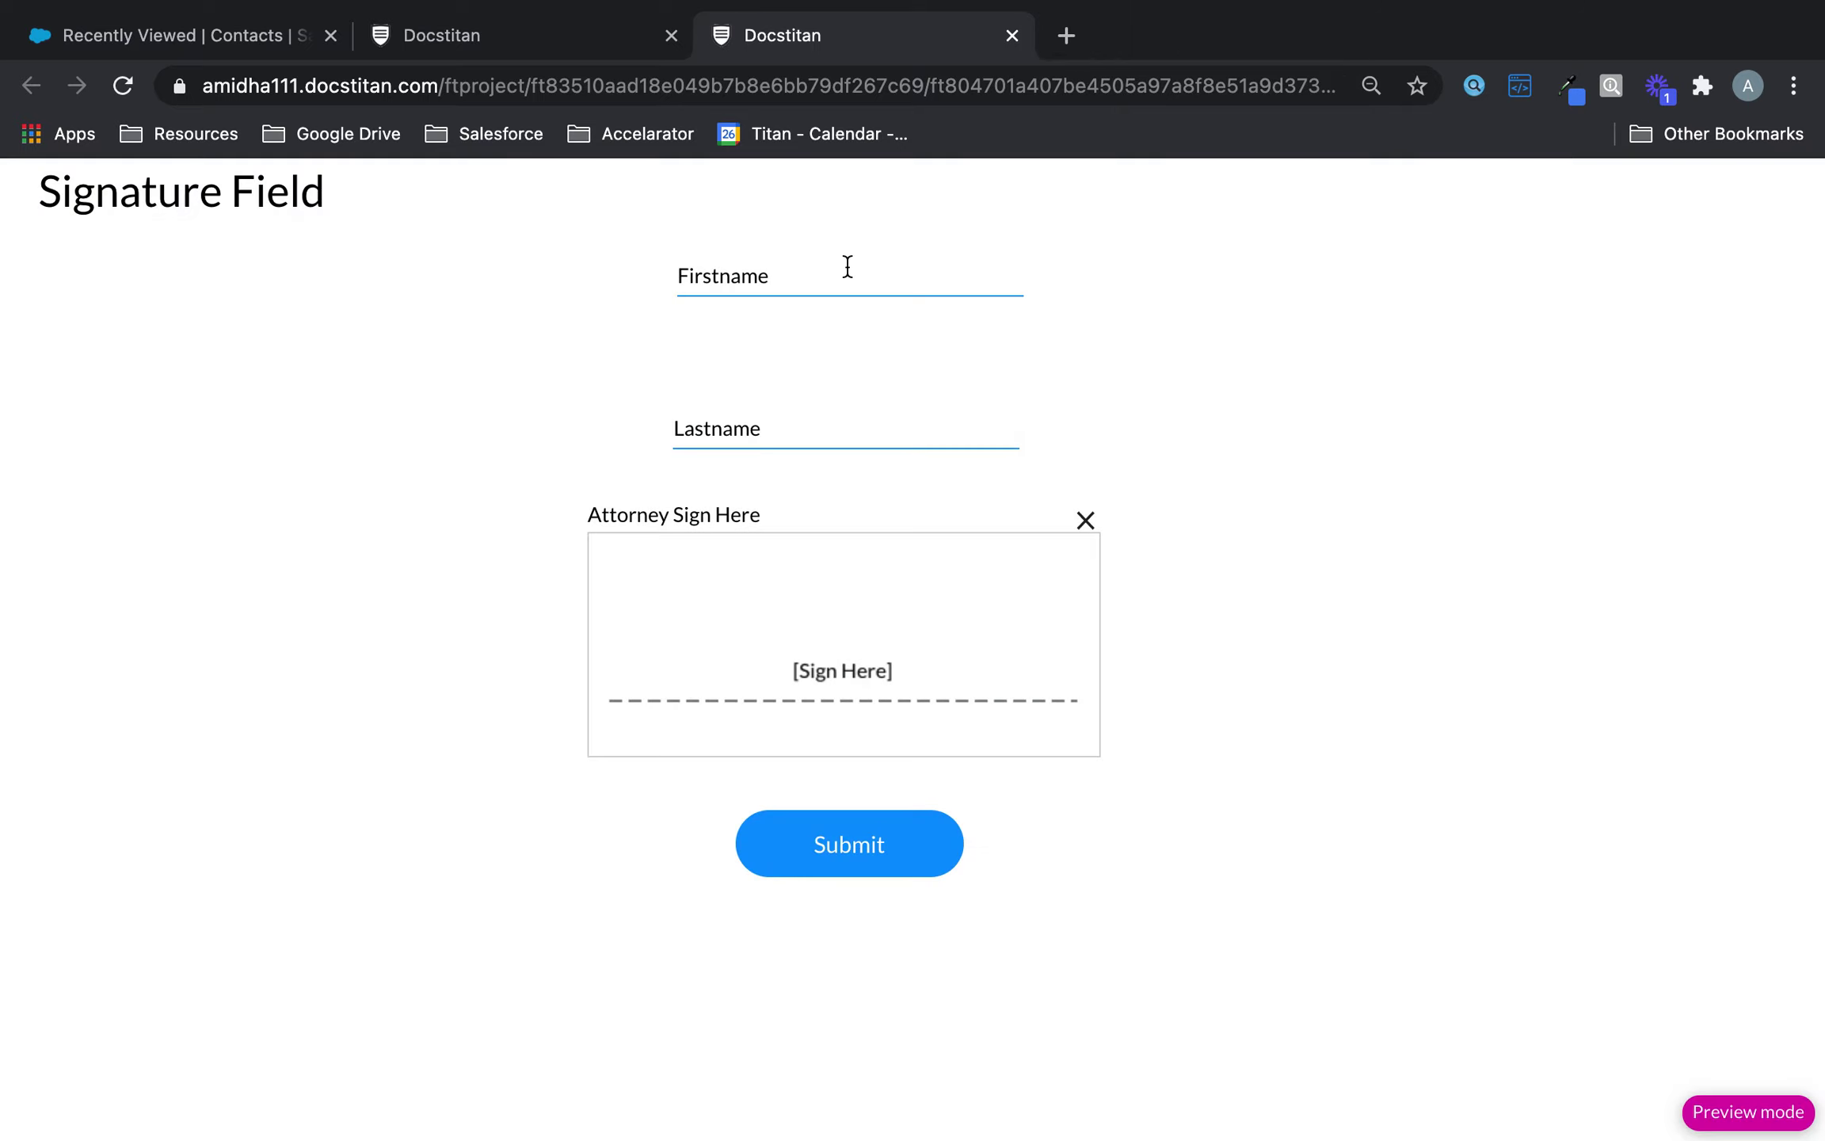
- Try submitting the previewed form with a test first name, last name and a hand-drawn signature
click(827, 291)
text(Signature)
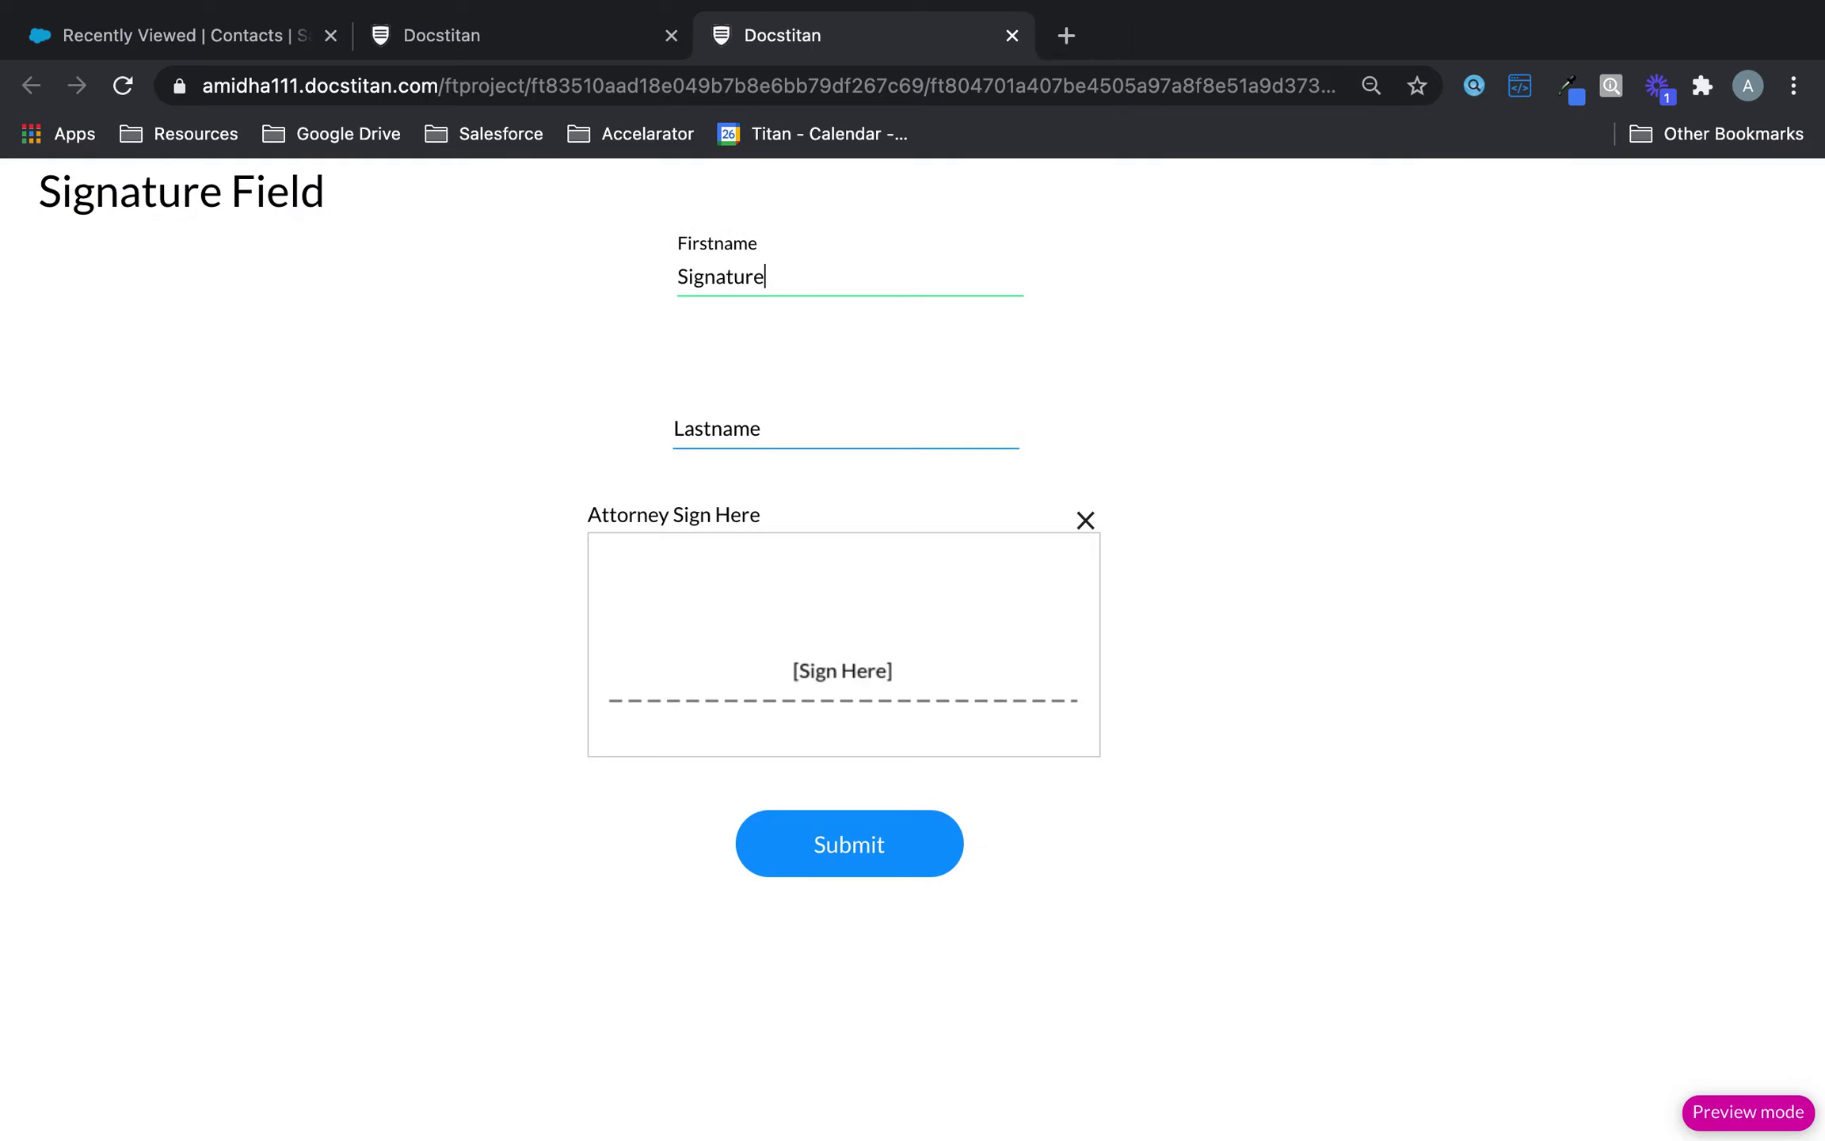
key(Tab)
text(B)
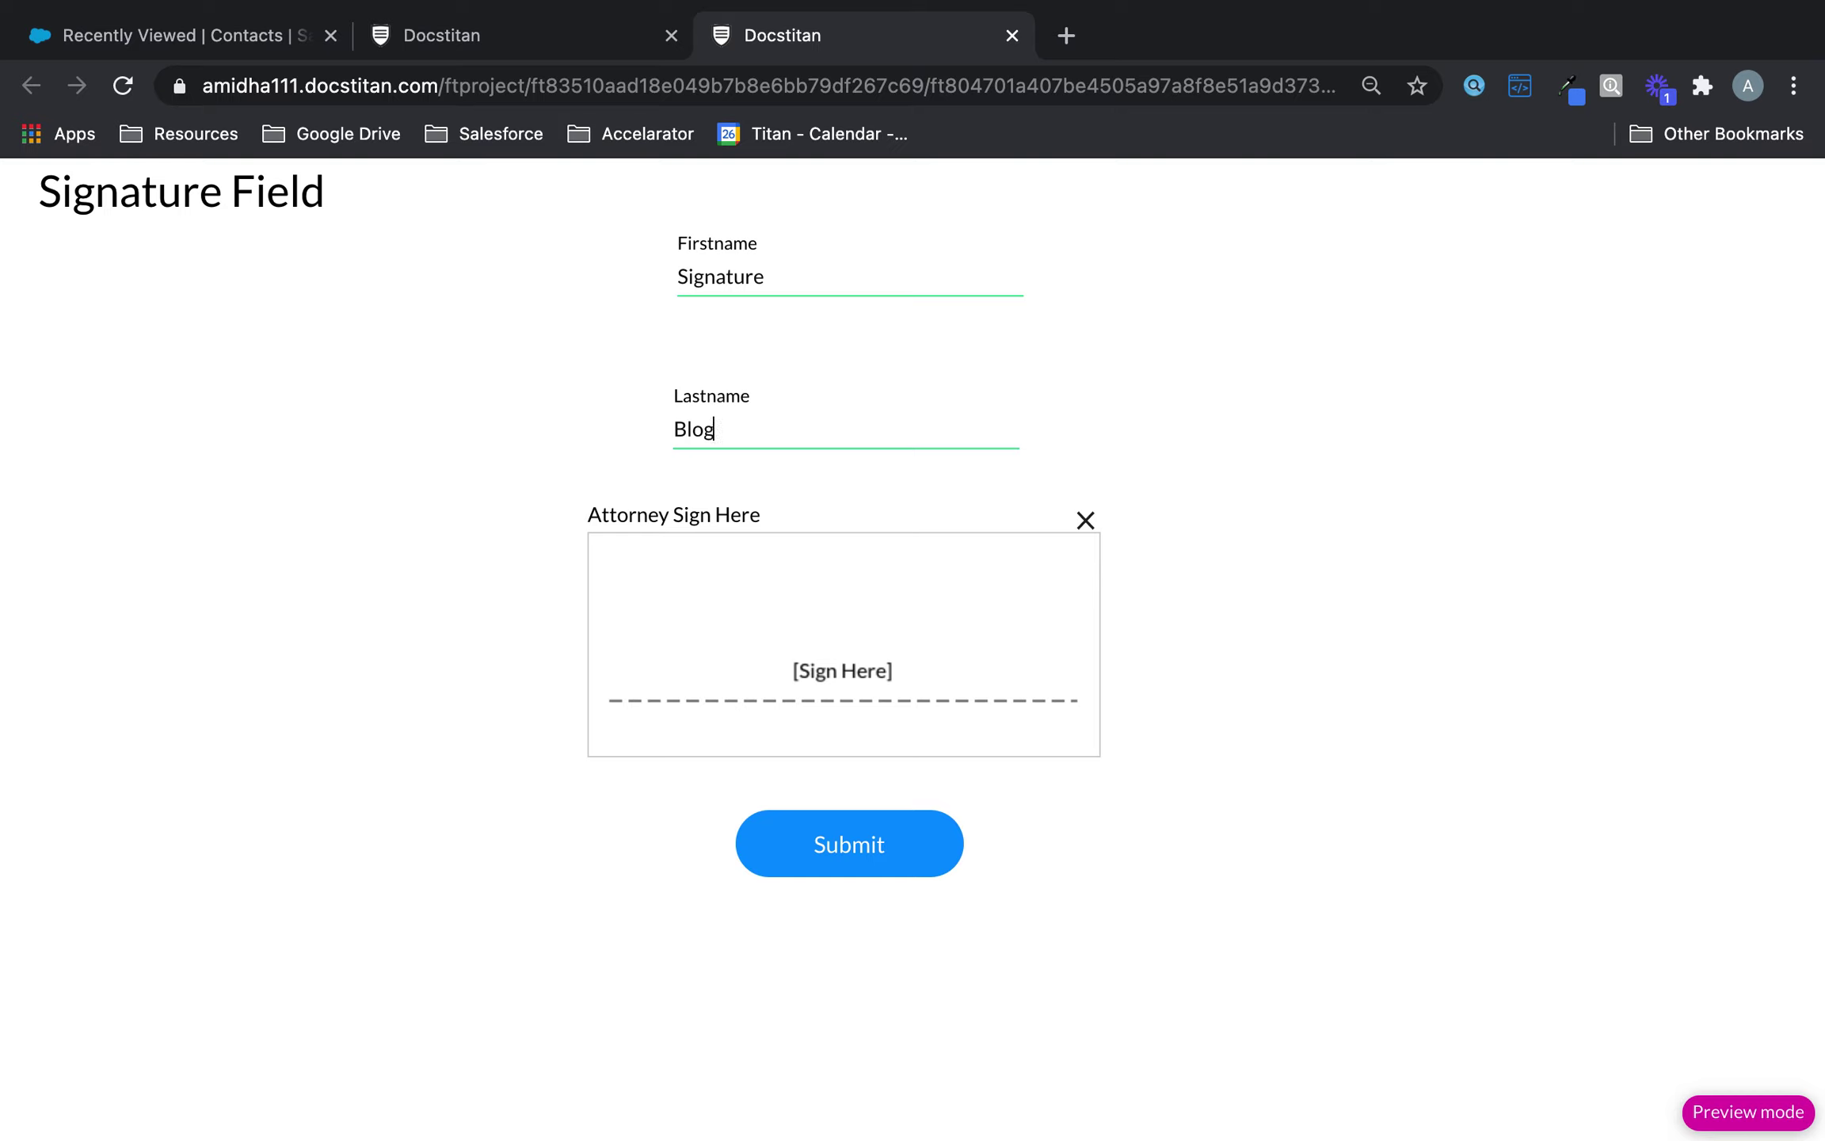
click(807, 656)
mouse_move(665, 667)
mouse_down()
mouse_move(809, 607)
mouse_move(638, 690)
mouse_move(1013, 589)
mouse_up()
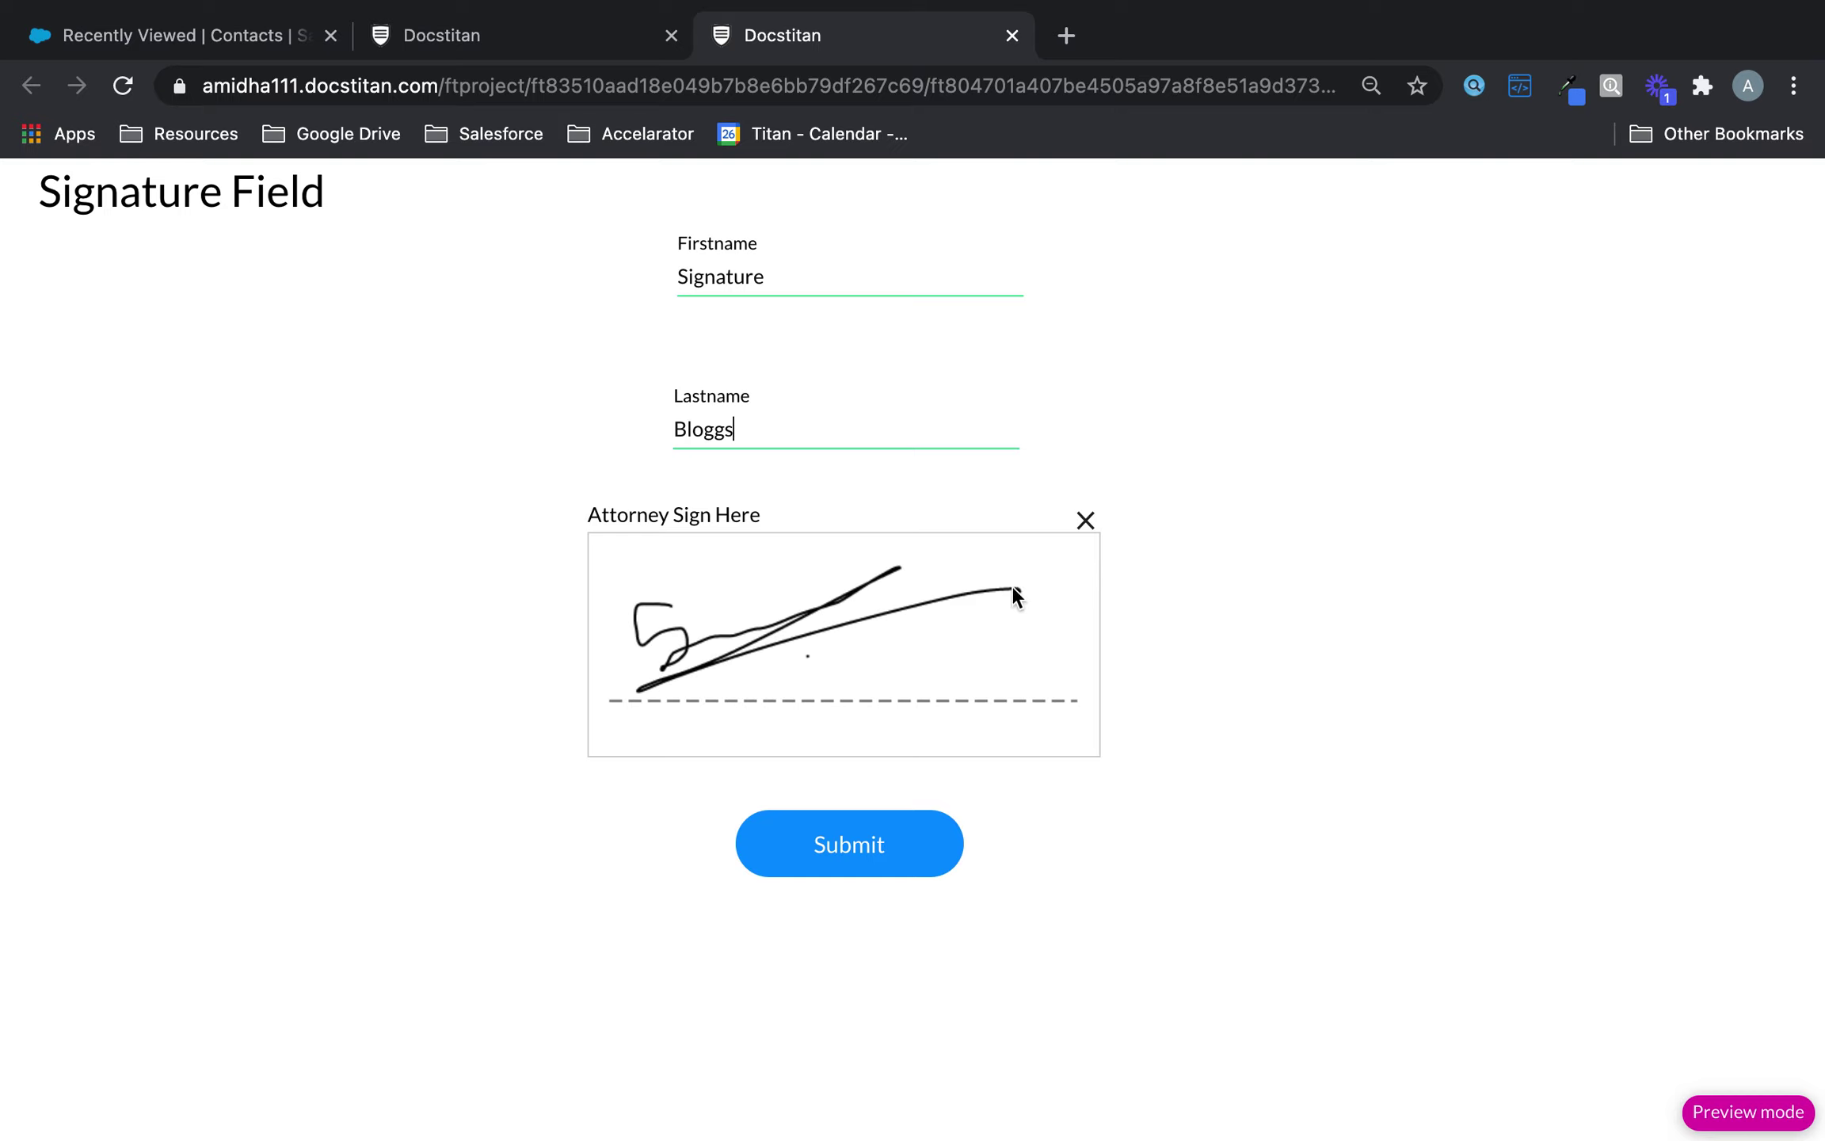
click(904, 839)
- Configure the Submit button's on-click rule with a Salesforce Action that processes the push integration
click(558, 28)
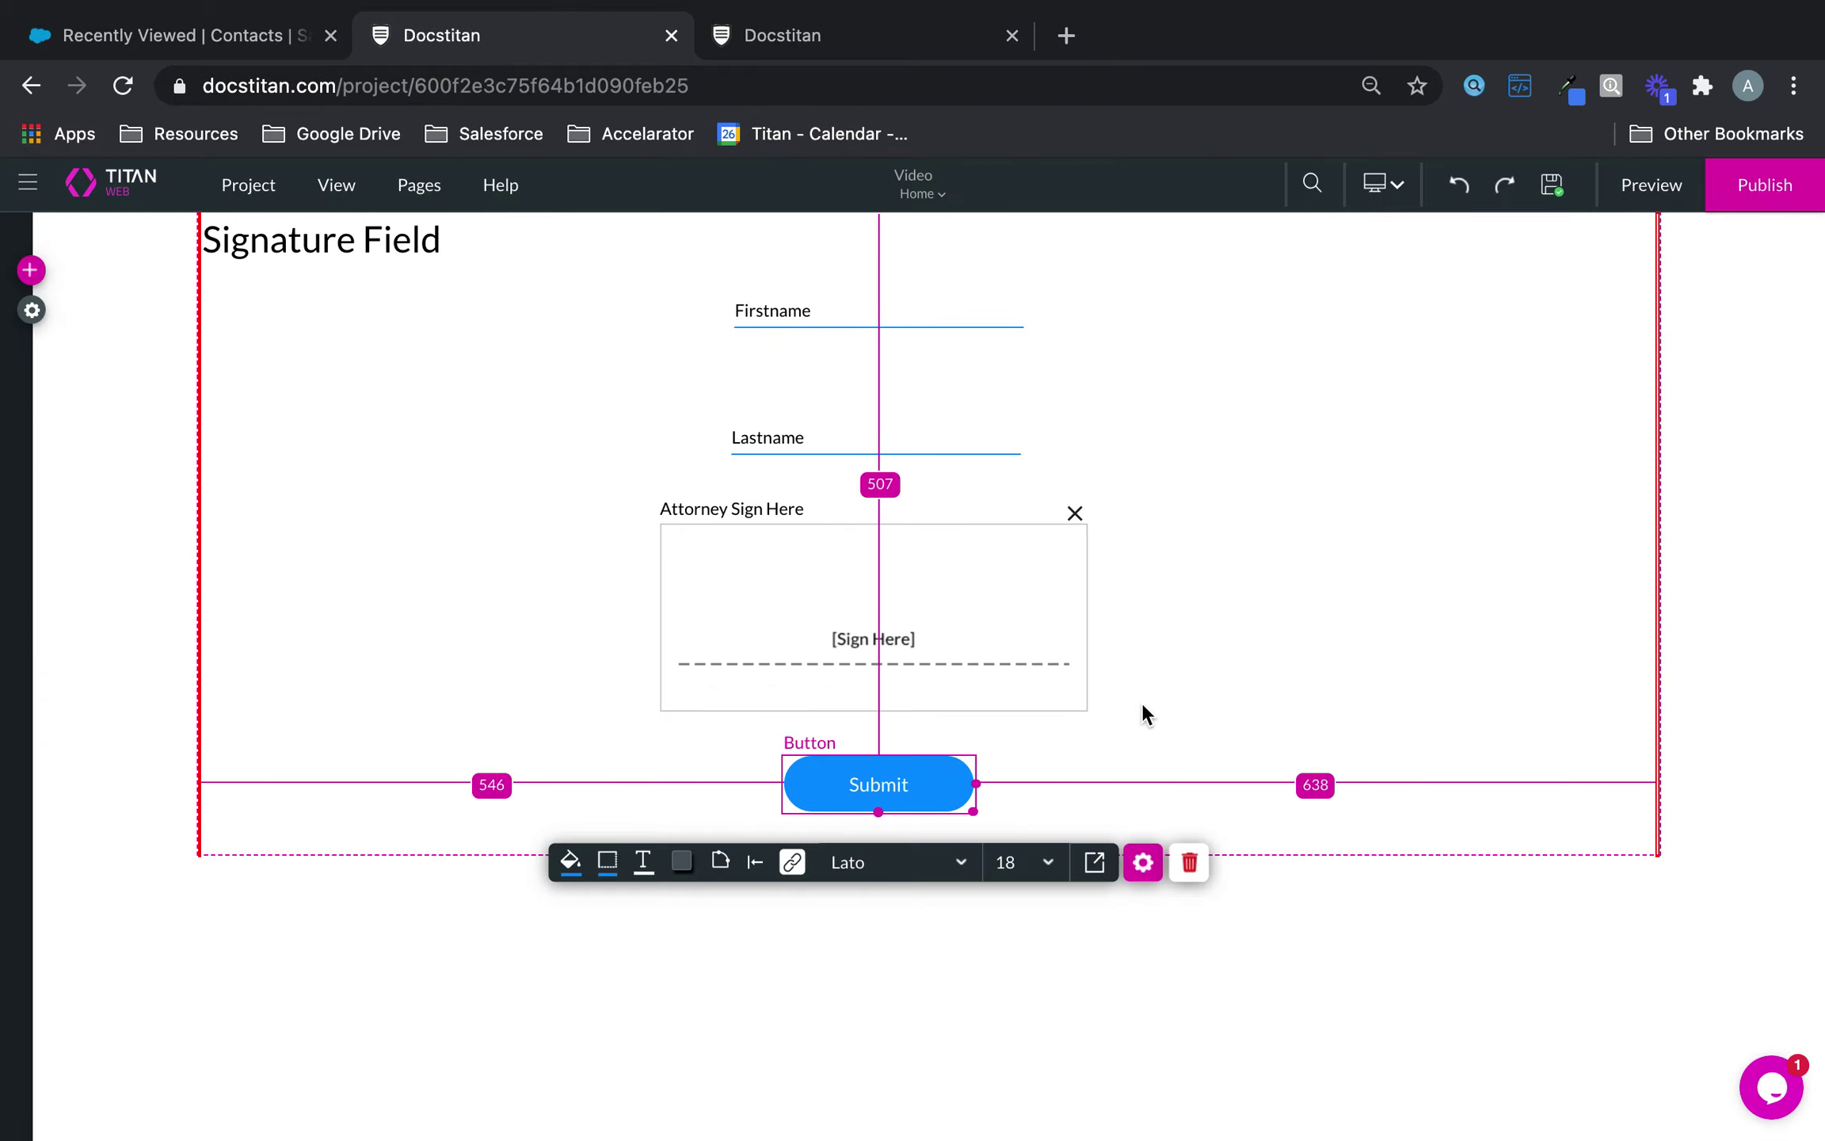
click(1144, 872)
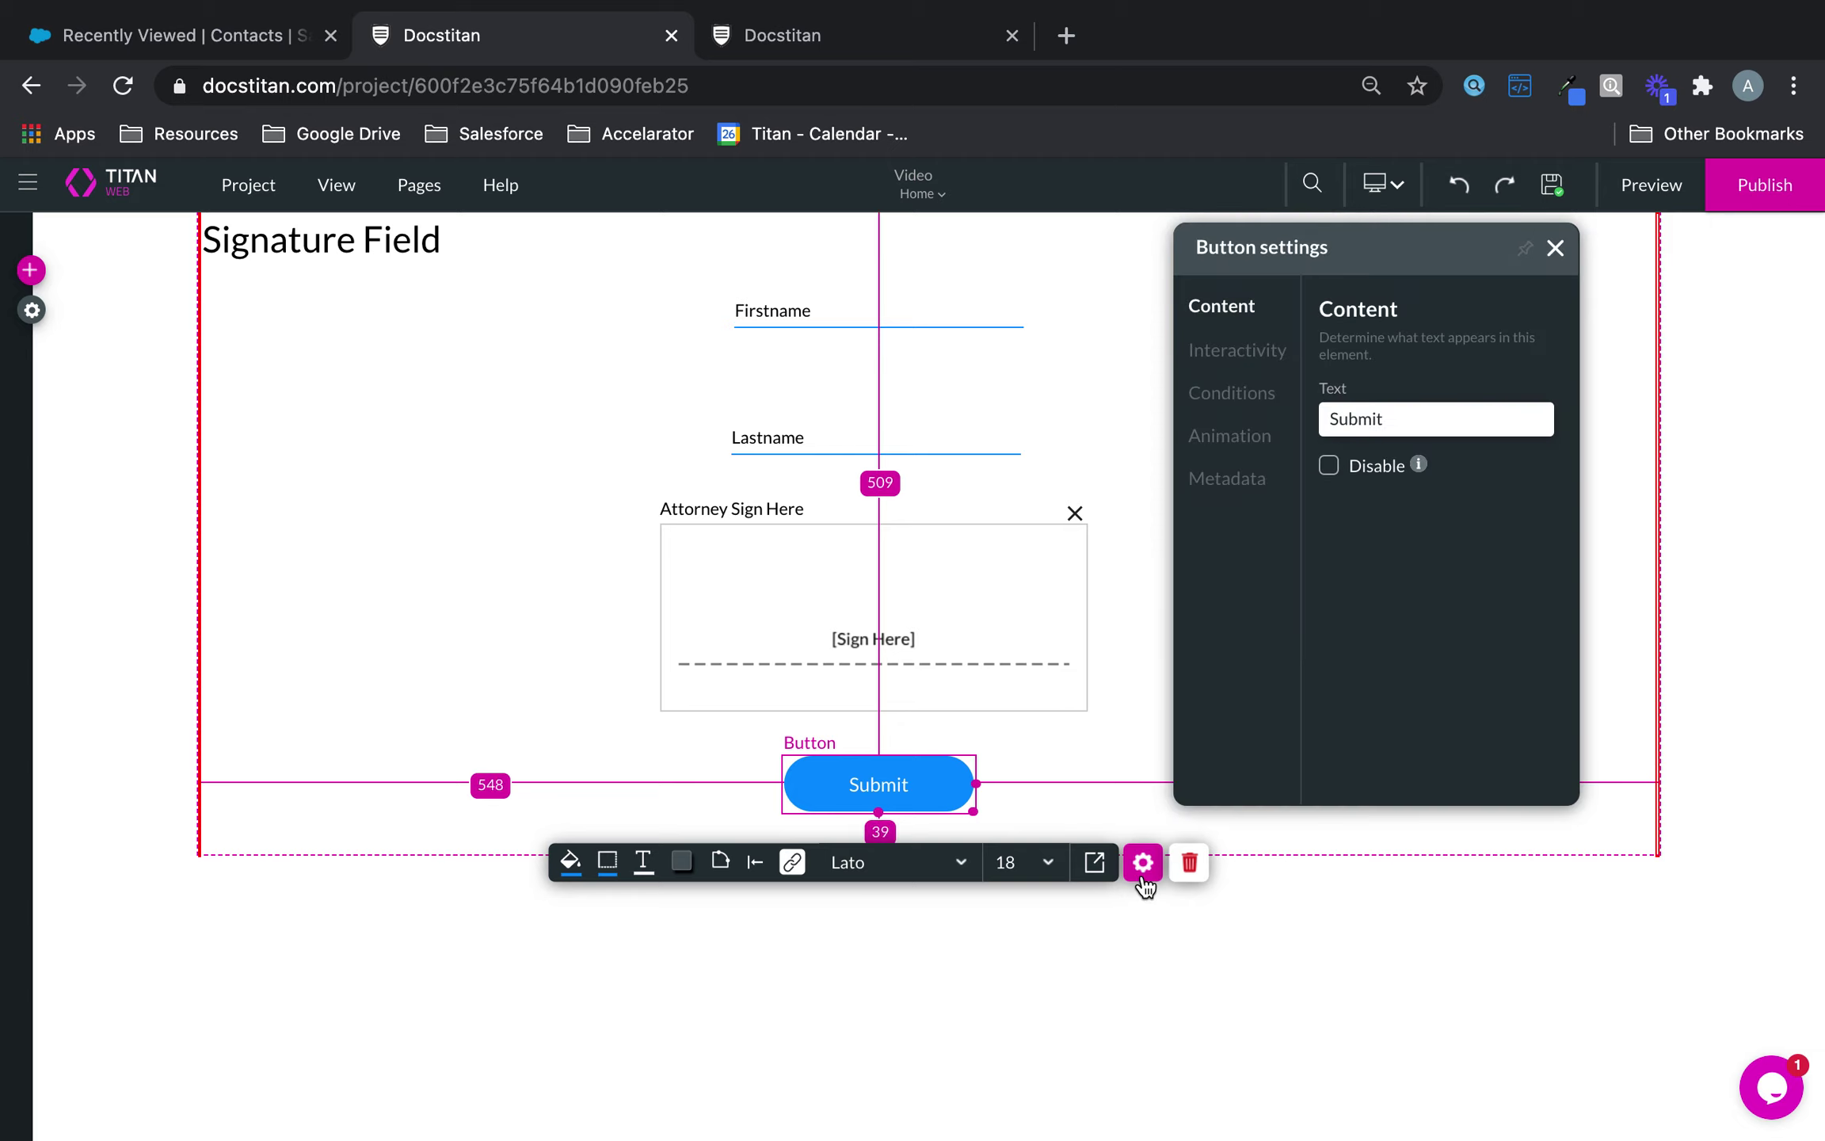
click(1265, 373)
click(1442, 766)
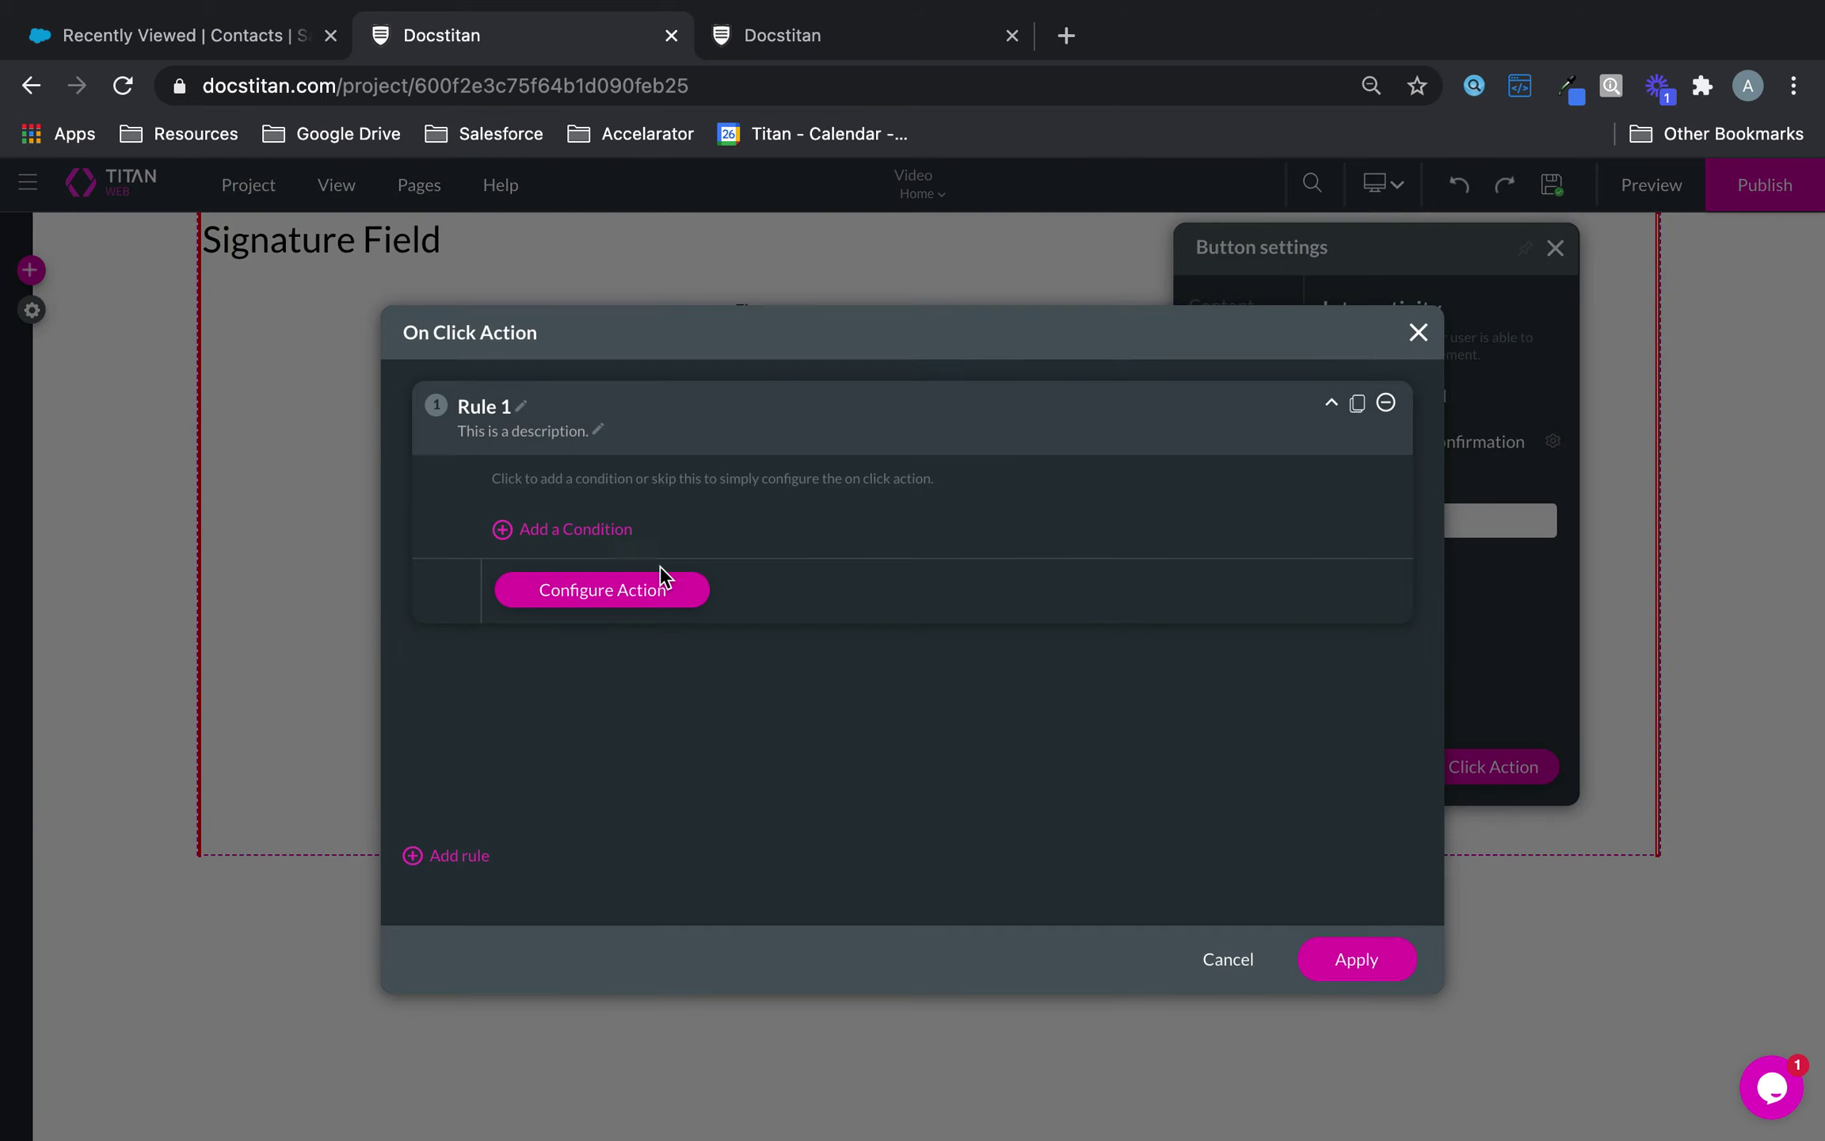
click(654, 586)
click(574, 491)
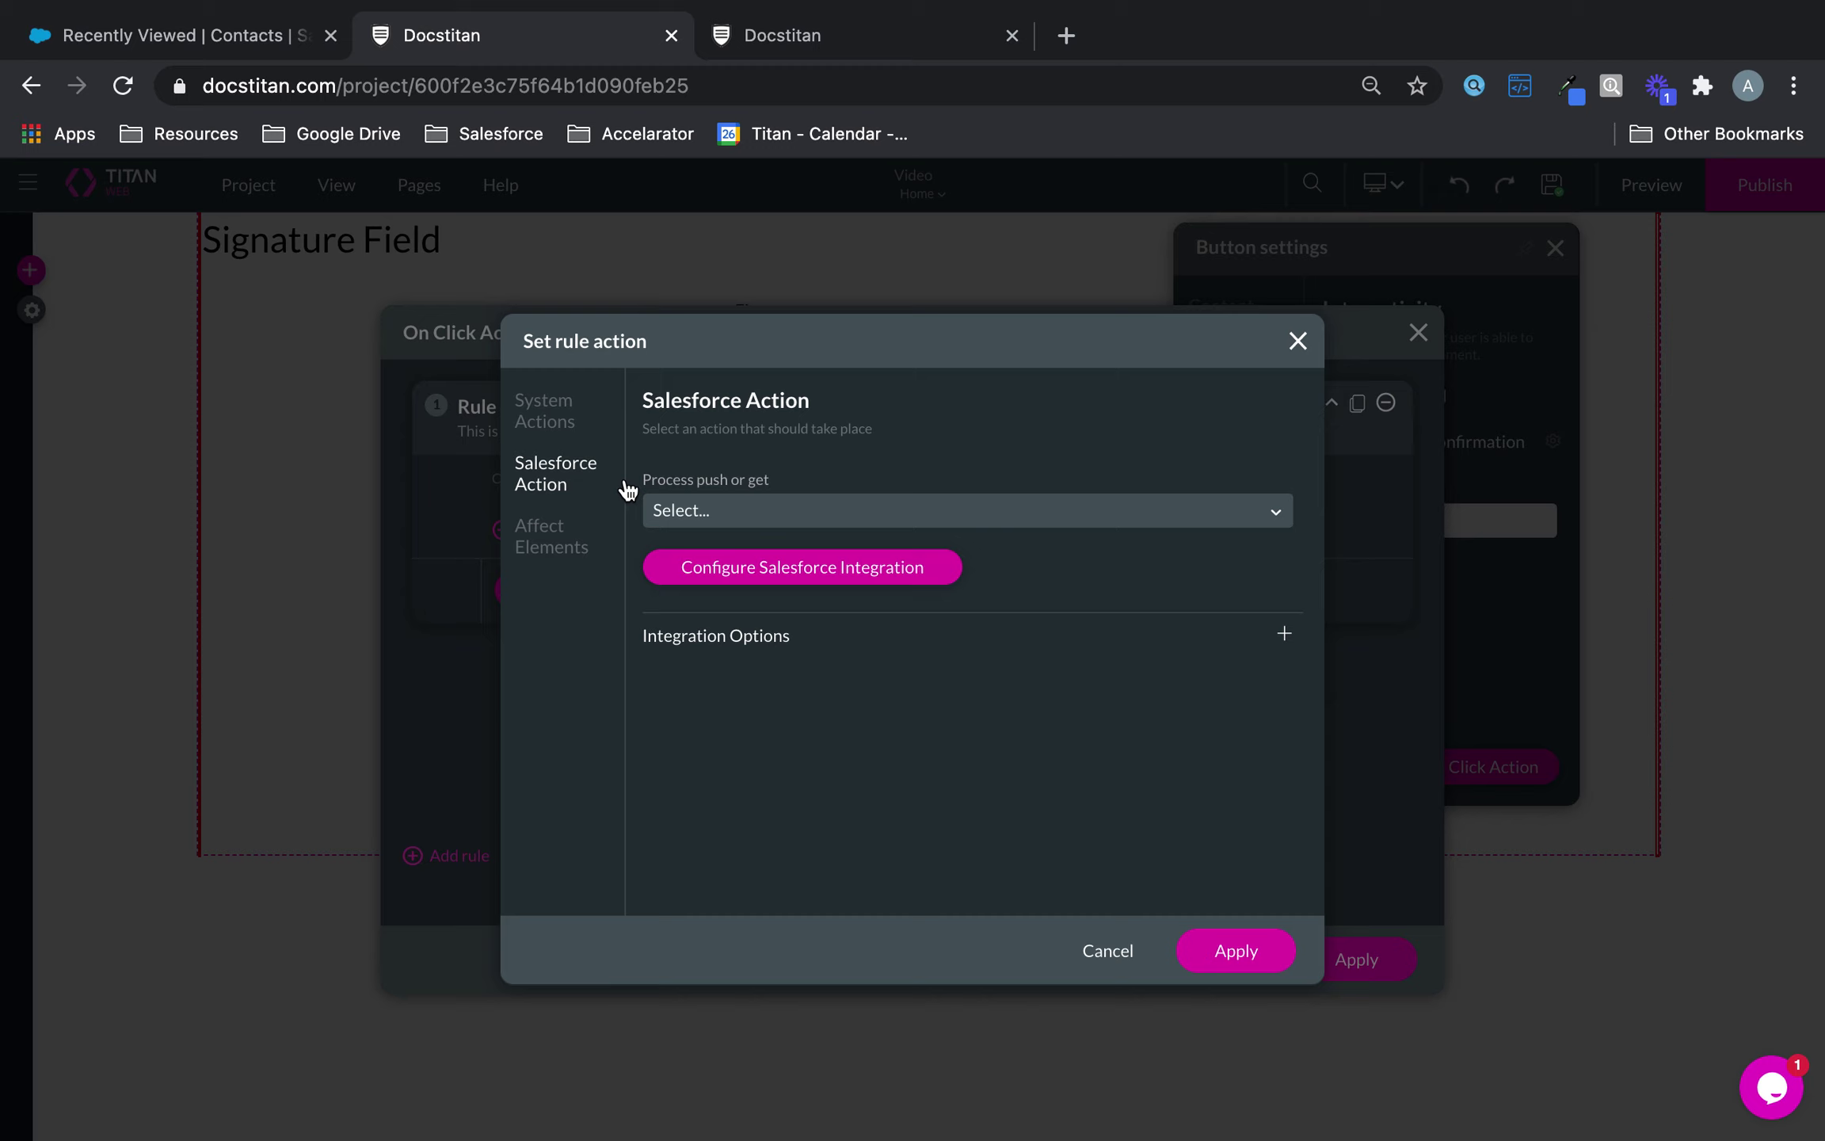
click(824, 517)
click(767, 567)
click(1205, 949)
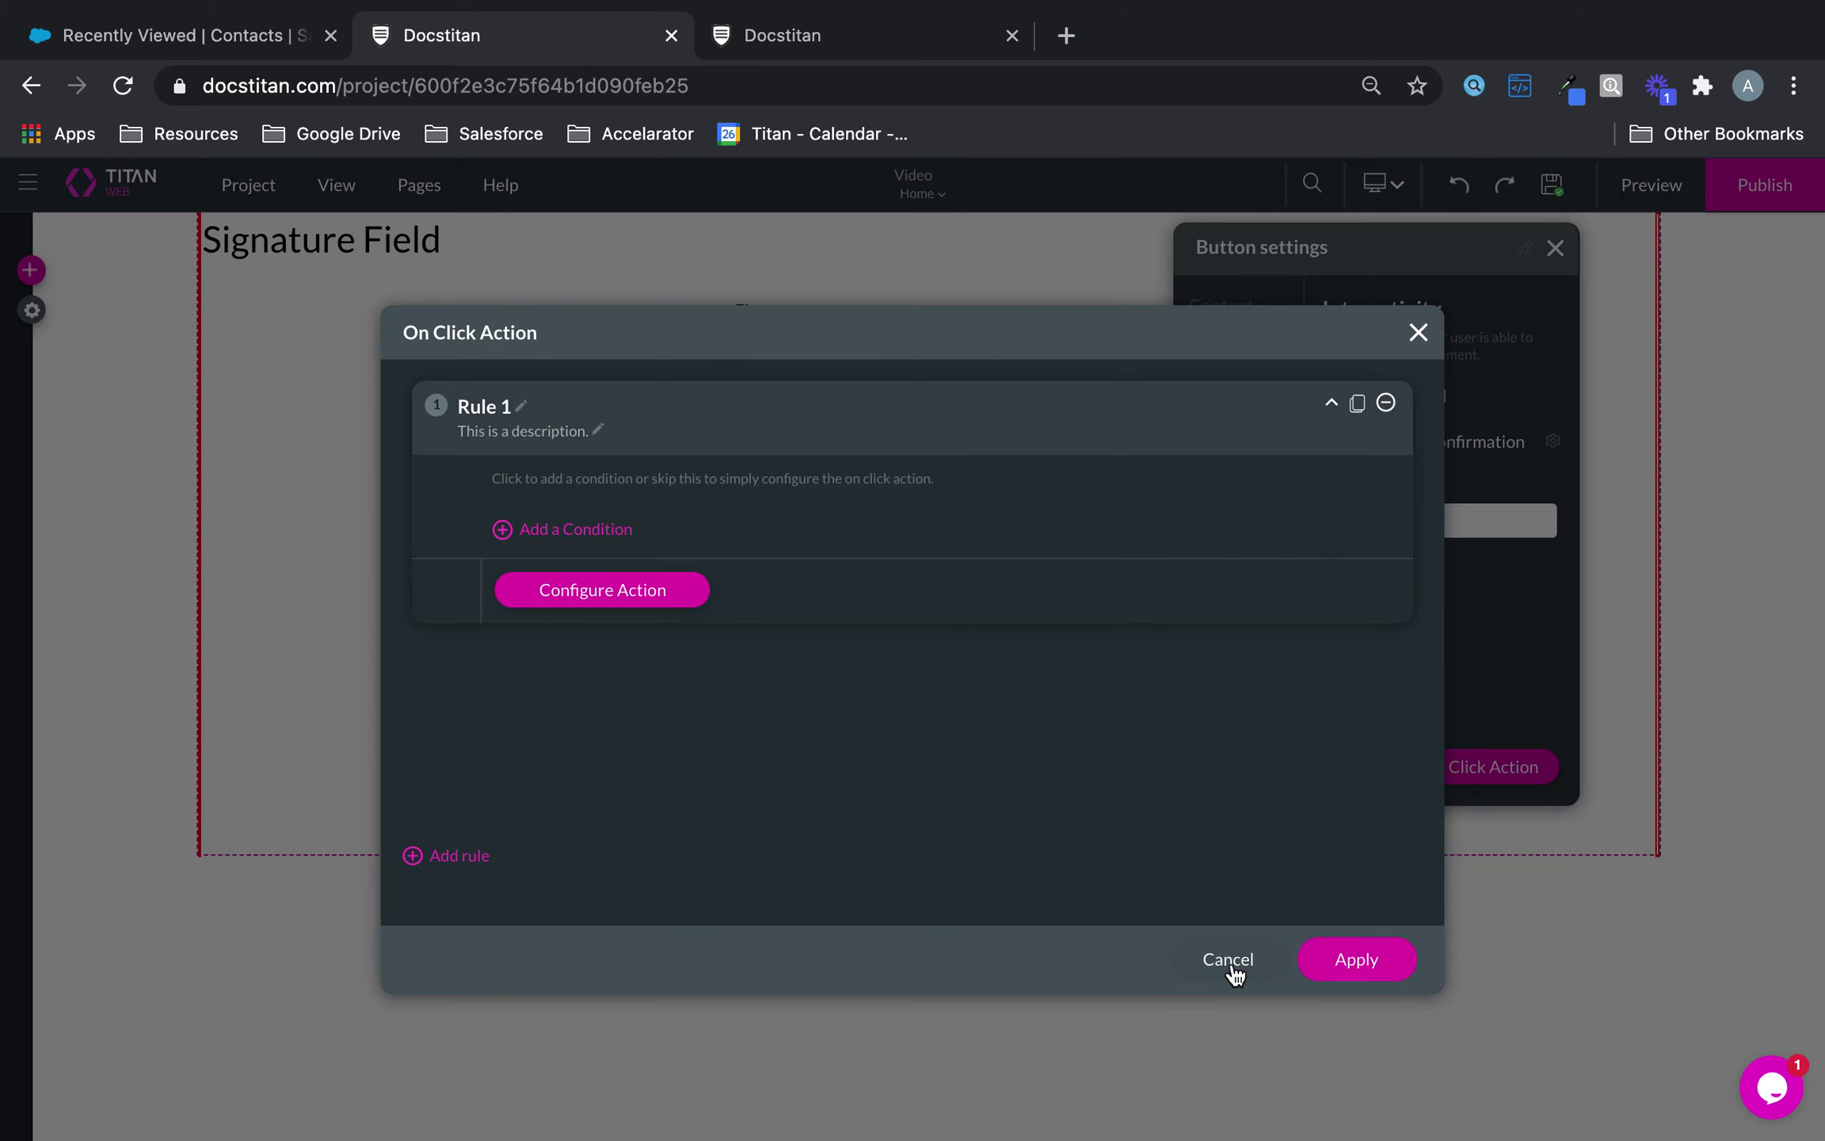
click(1363, 960)
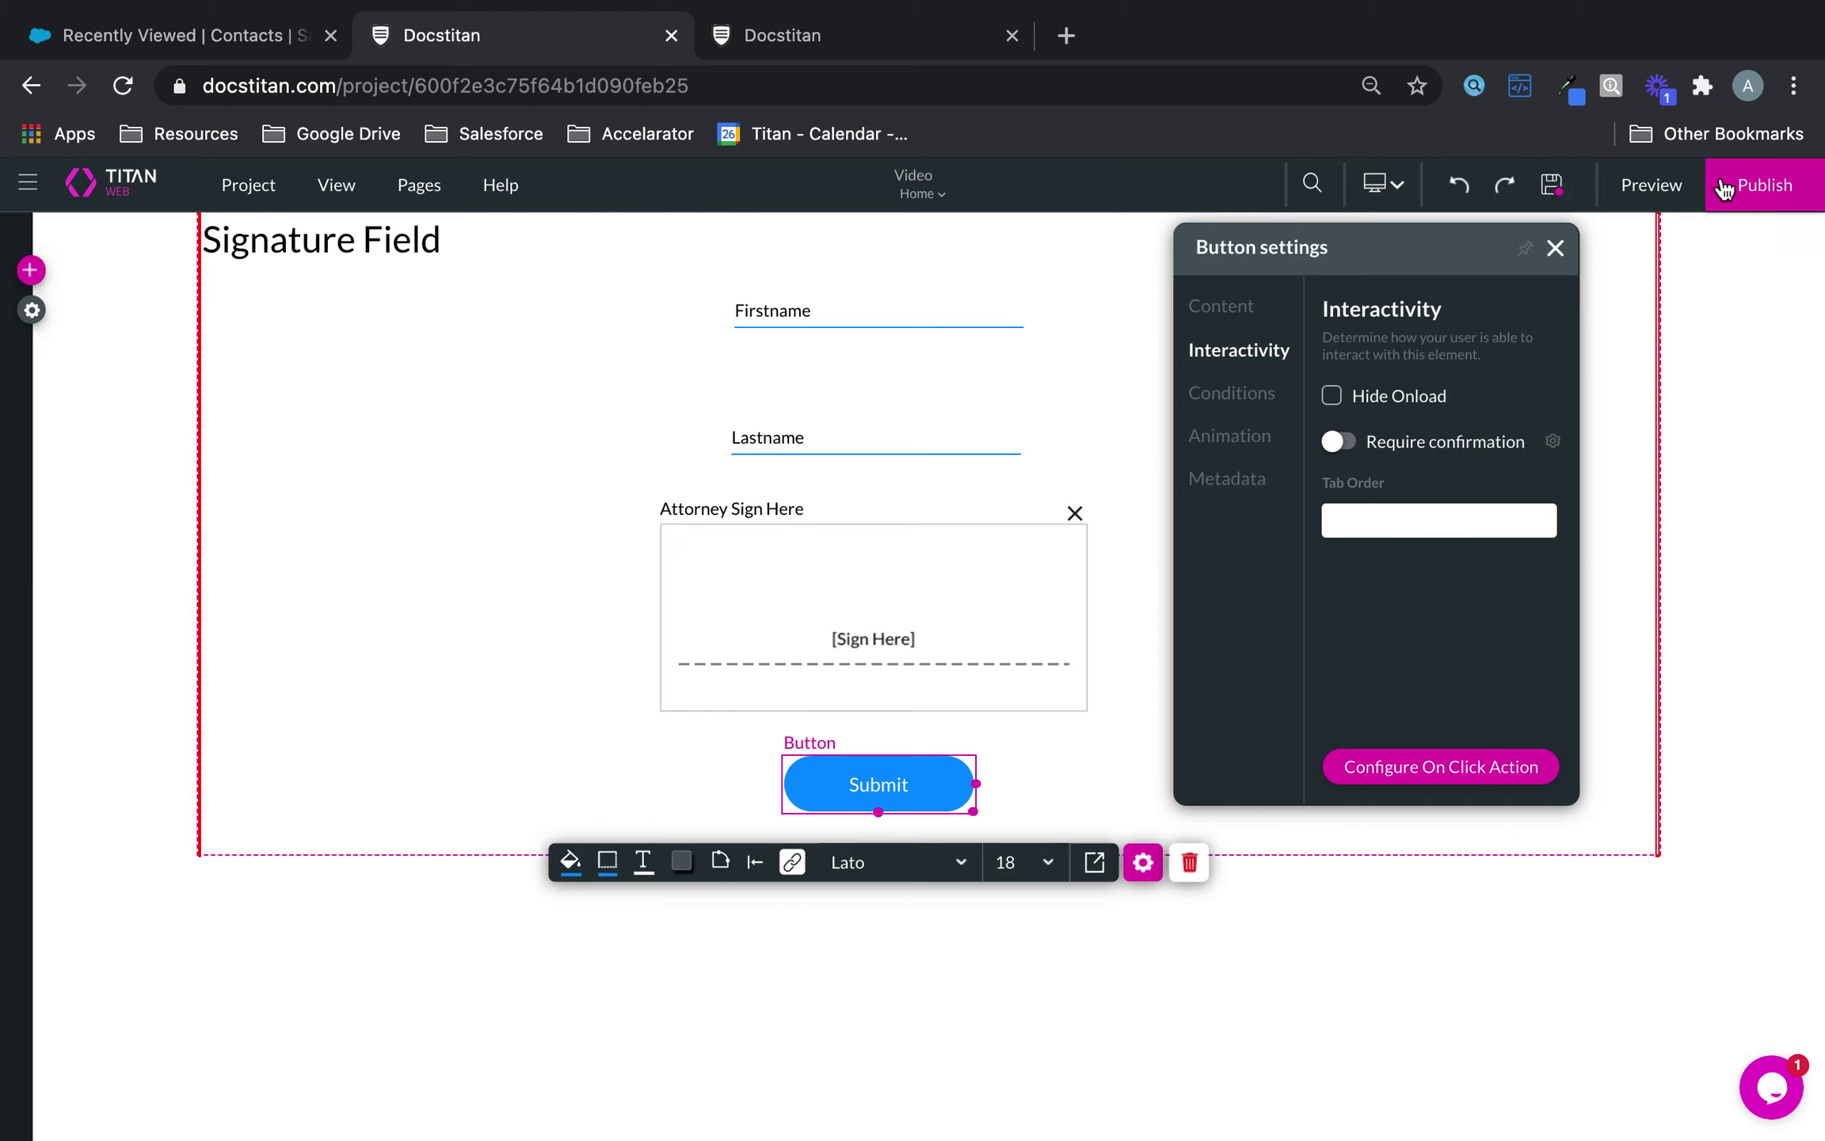
- Publish the project and launch the published site, closing the old preview
click(1749, 185)
click(930, 596)
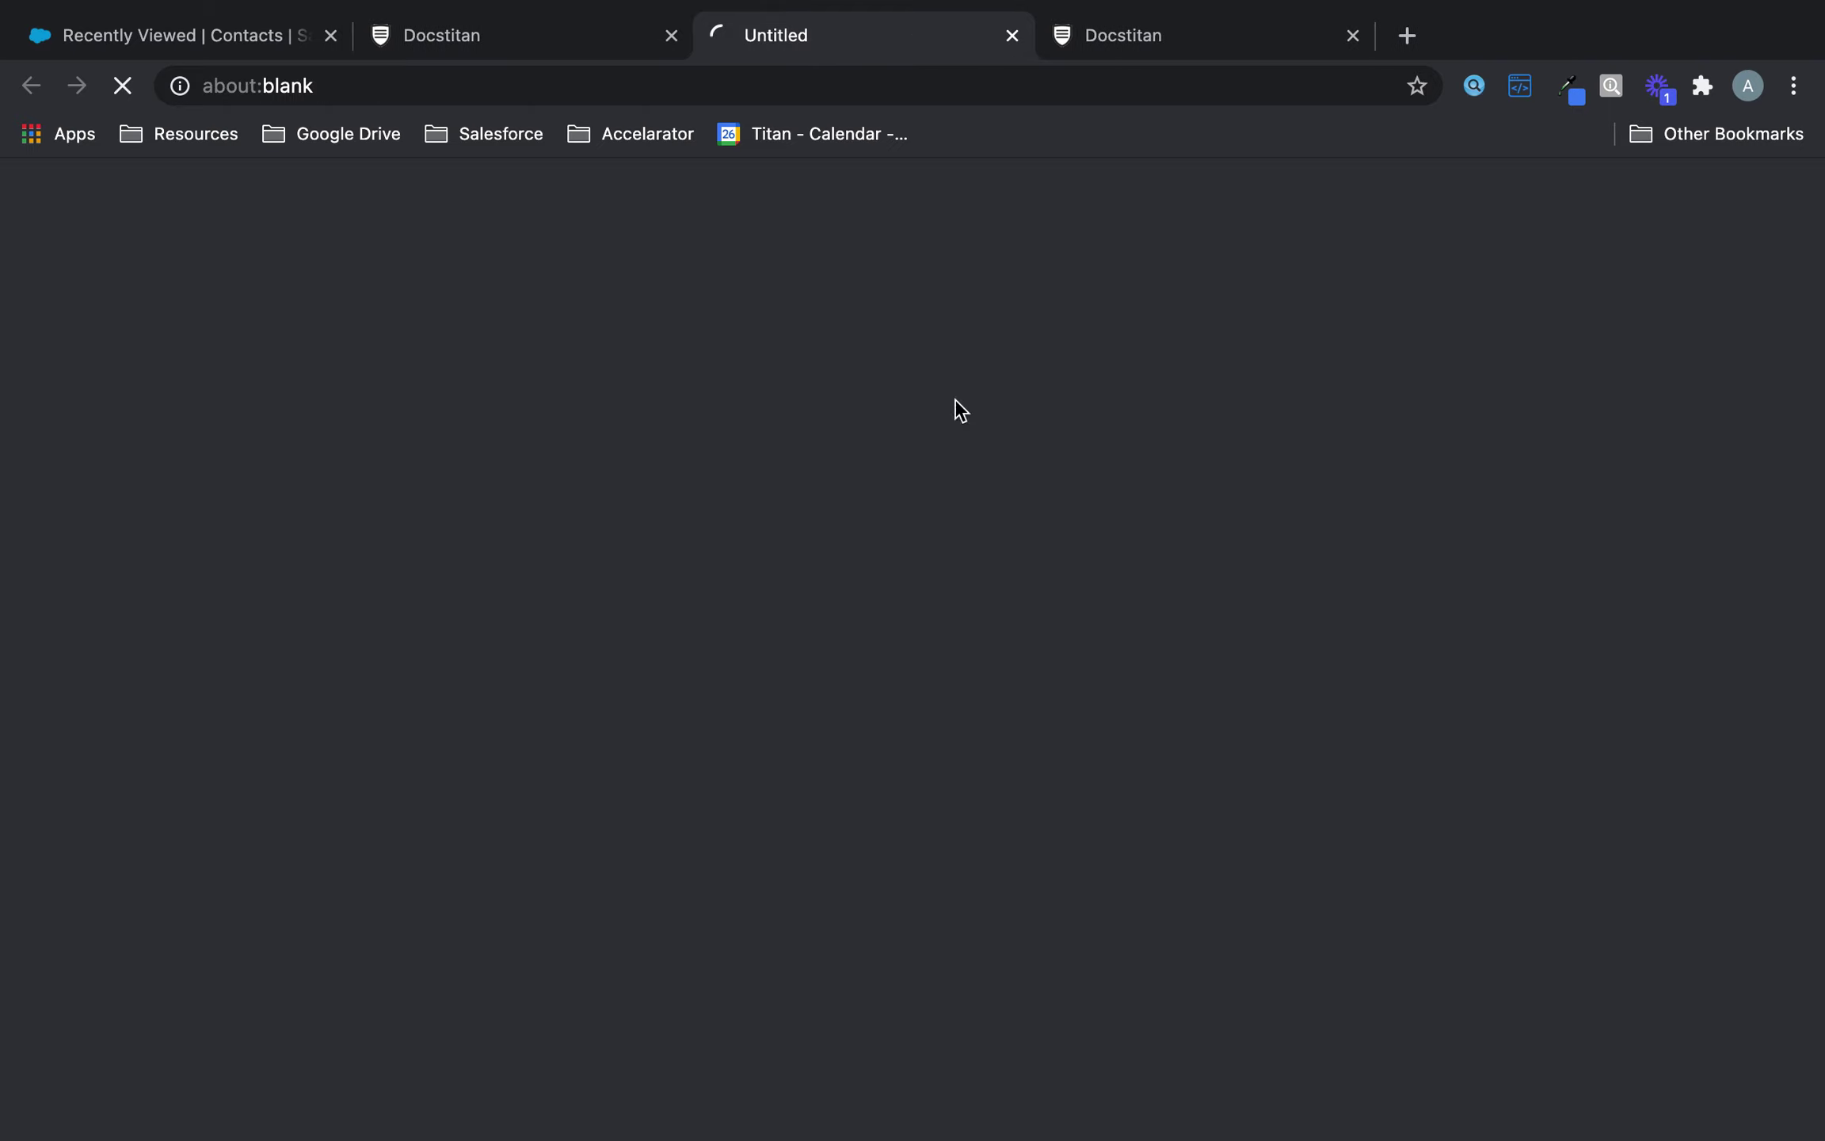
click(1353, 36)
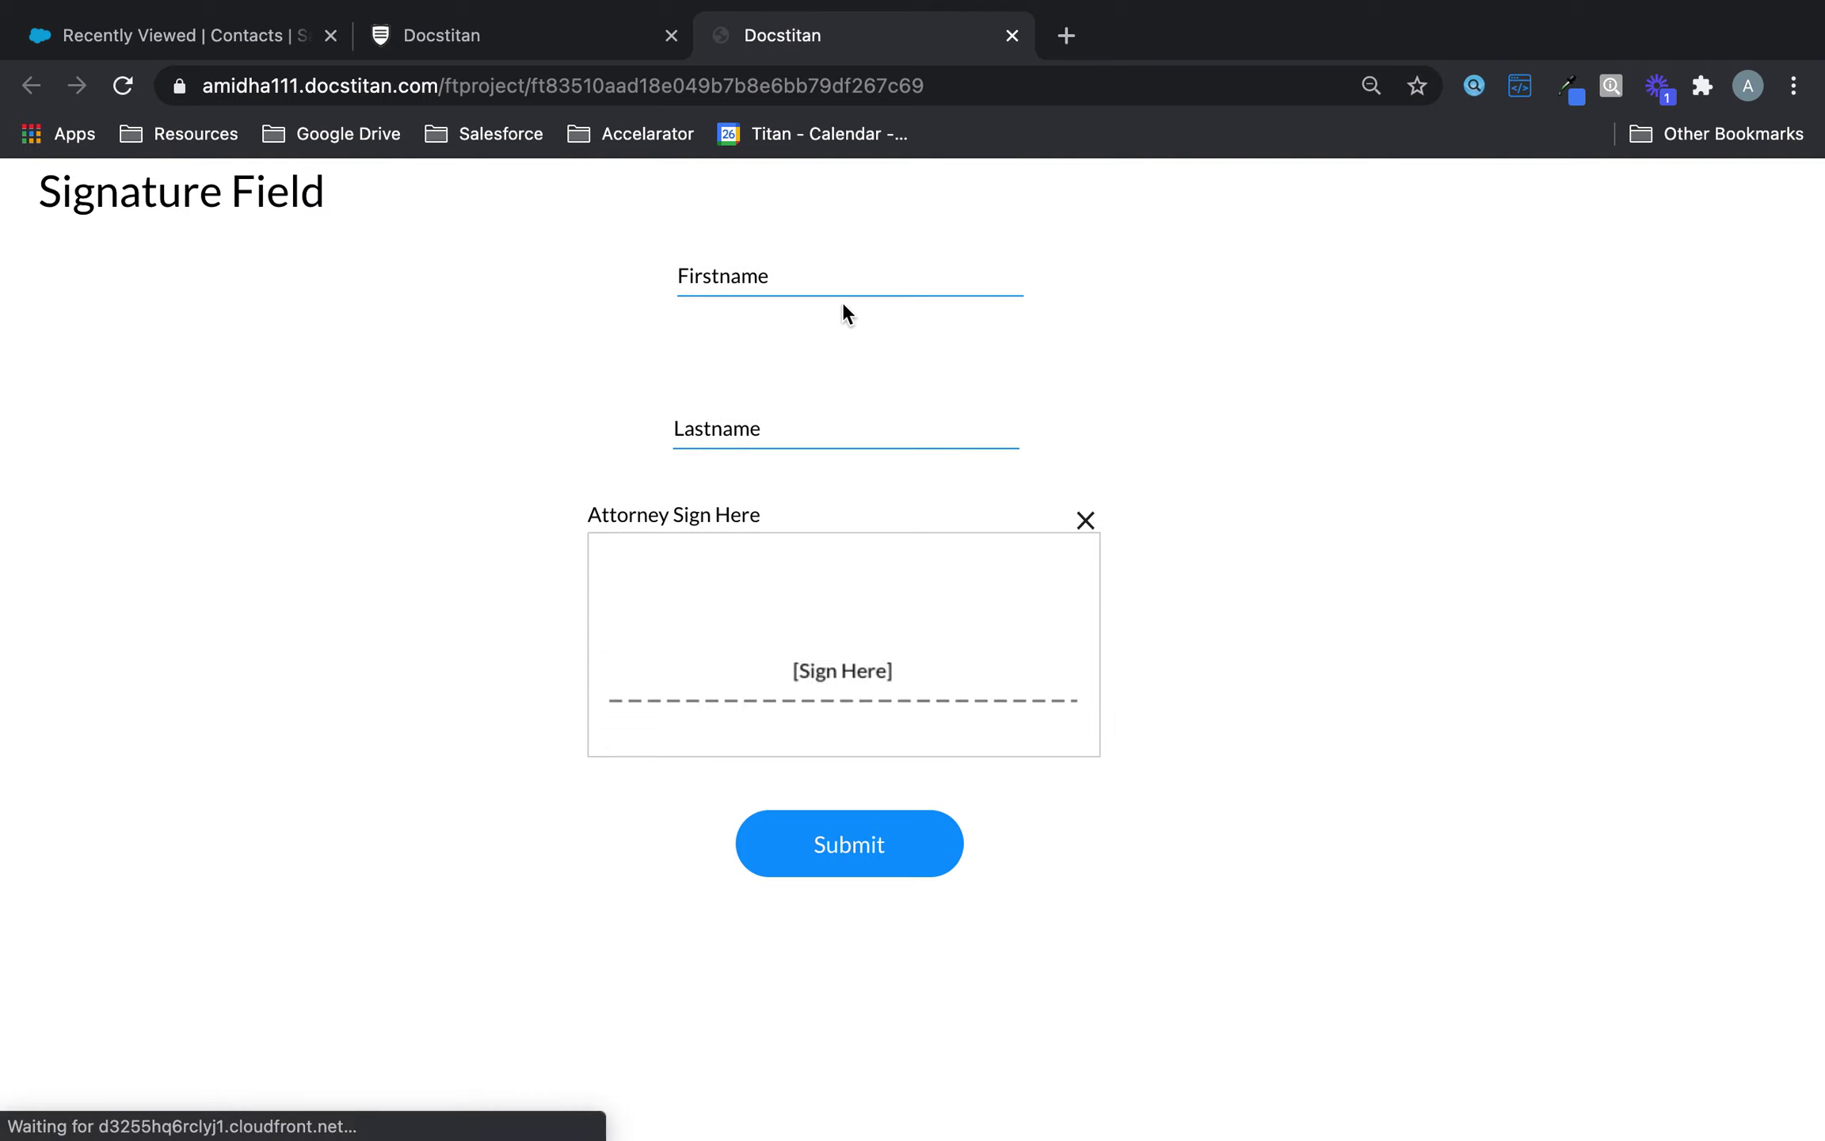
- Fill in the published form's Firstname and Lastname, draw a signature under Attorney Sign Here, and submit it
click(816, 263)
text(Signature)
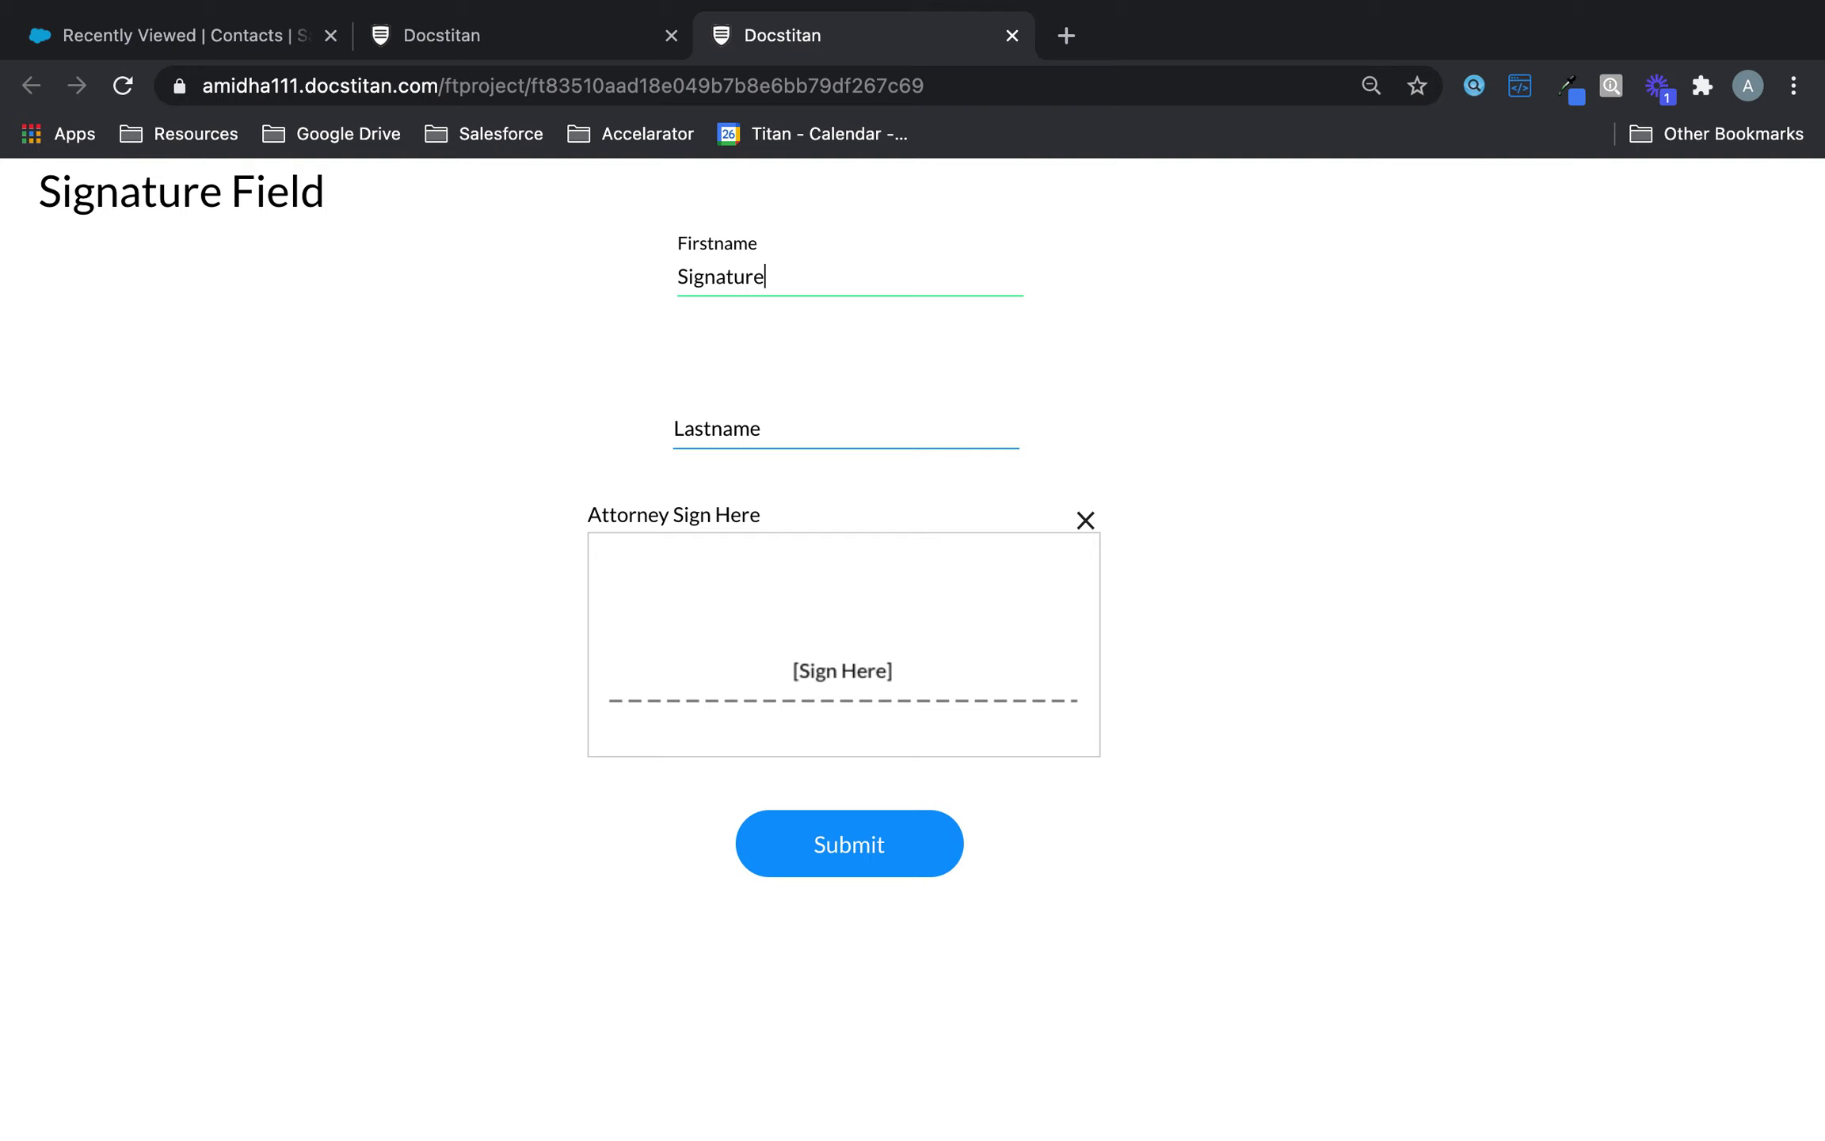
click(845, 428)
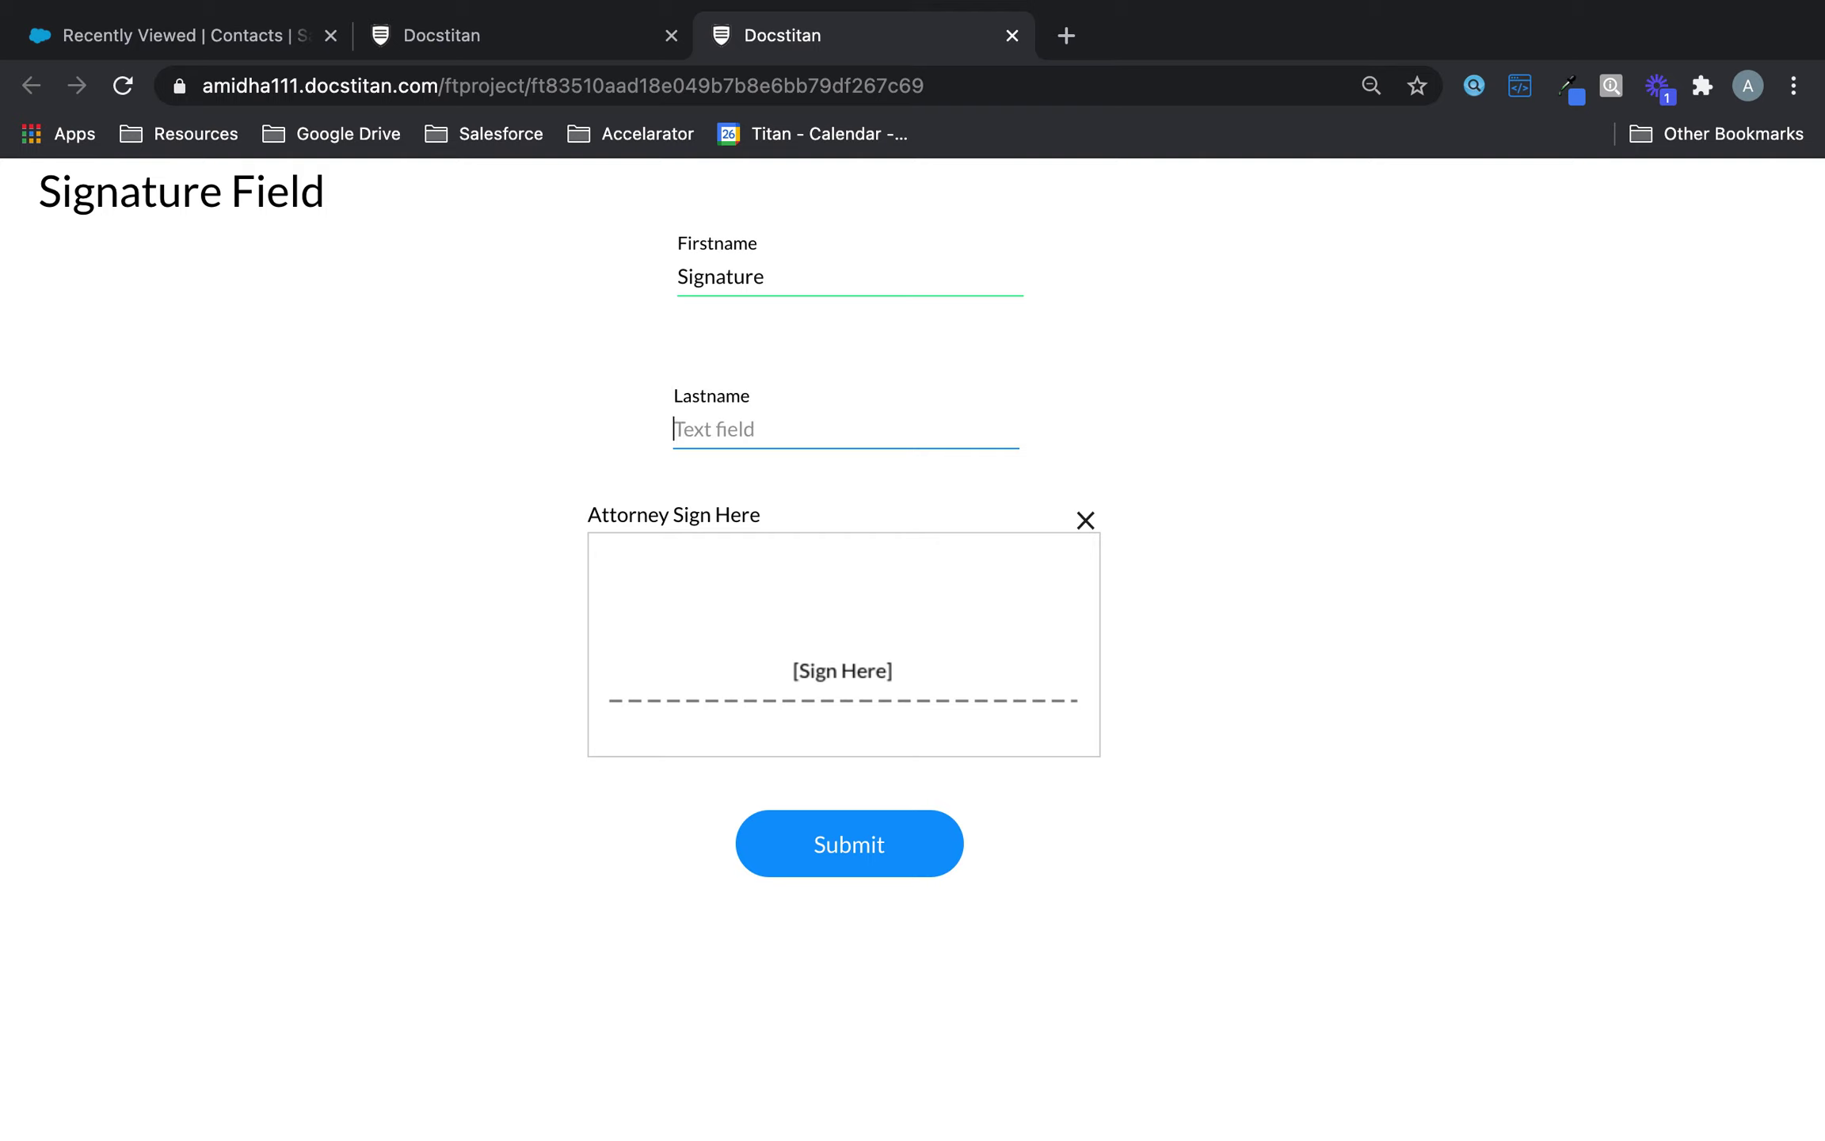
text(Bloggs)
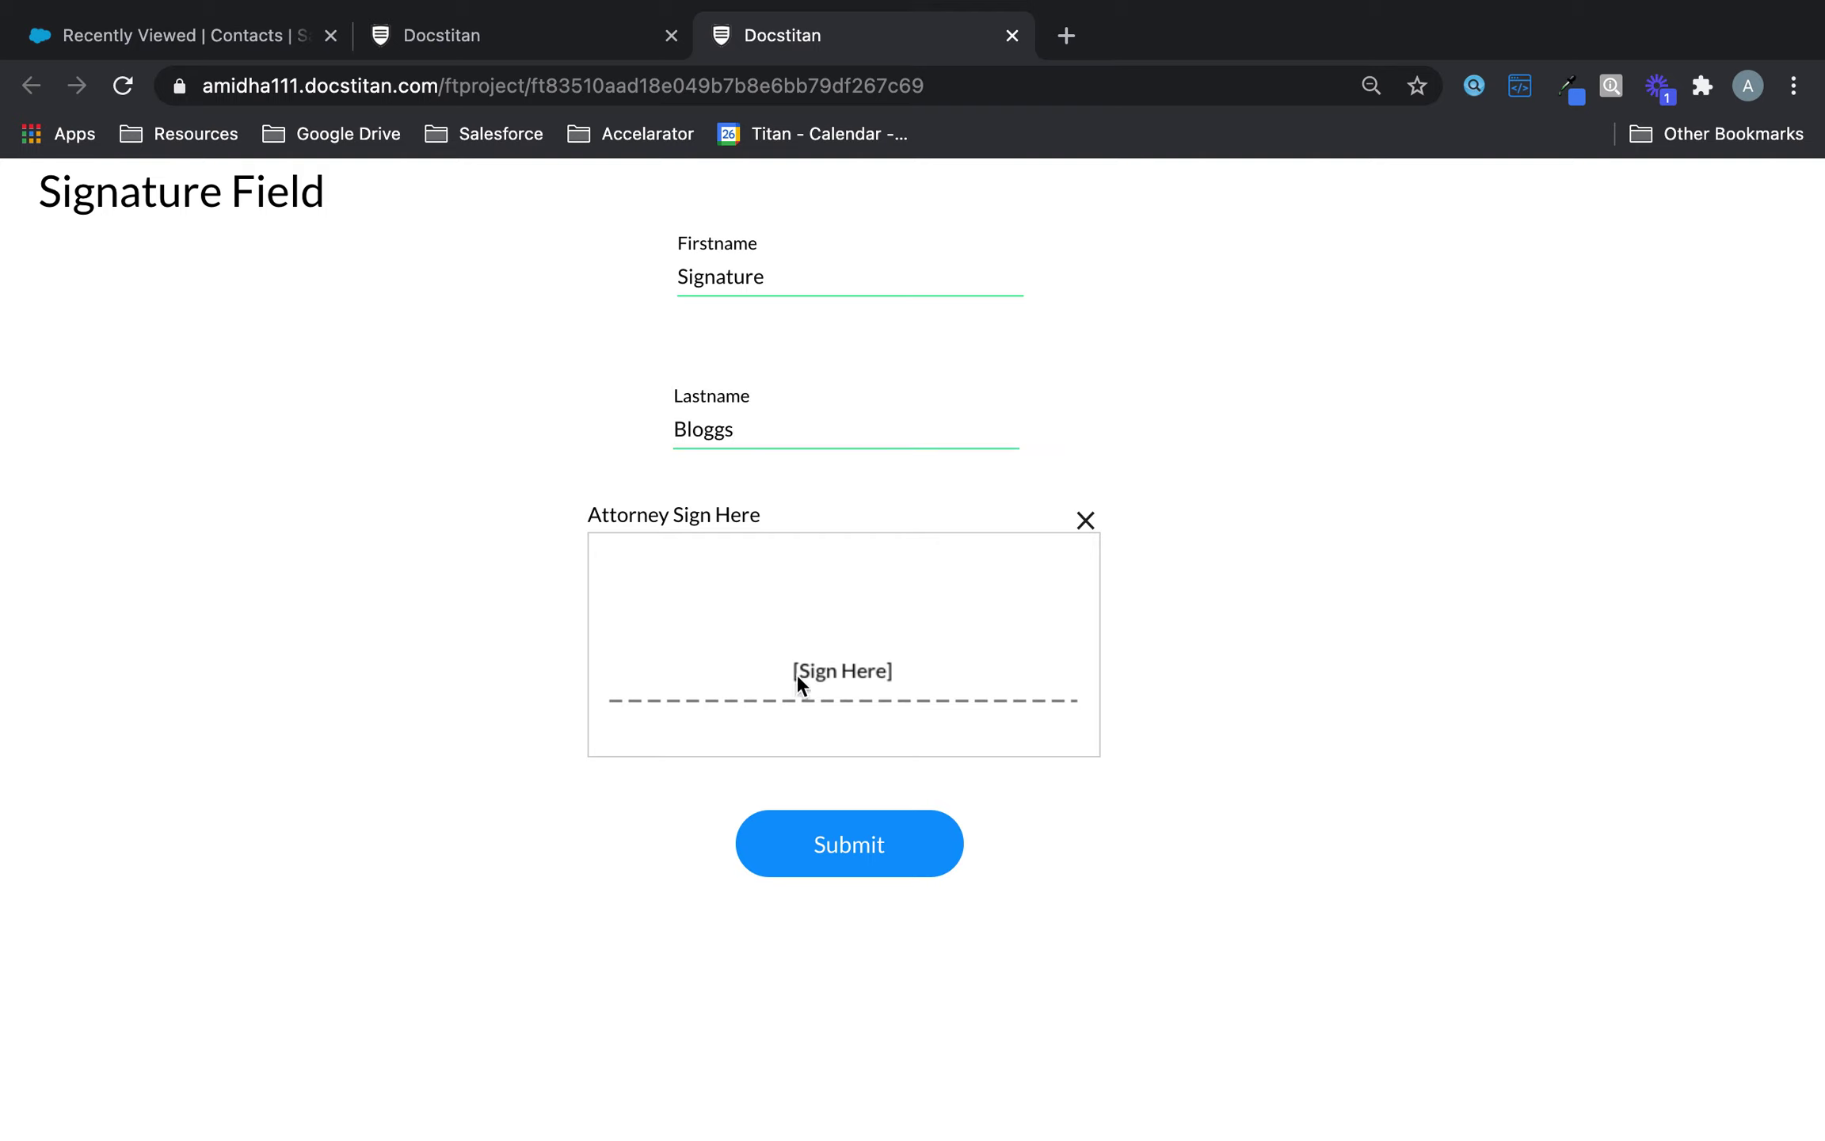
click(792, 678)
drag(659, 694, 636, 571)
mouse_move(662, 661)
mouse_down()
mouse_move(732, 652)
mouse_move(831, 603)
mouse_move(907, 605)
mouse_up()
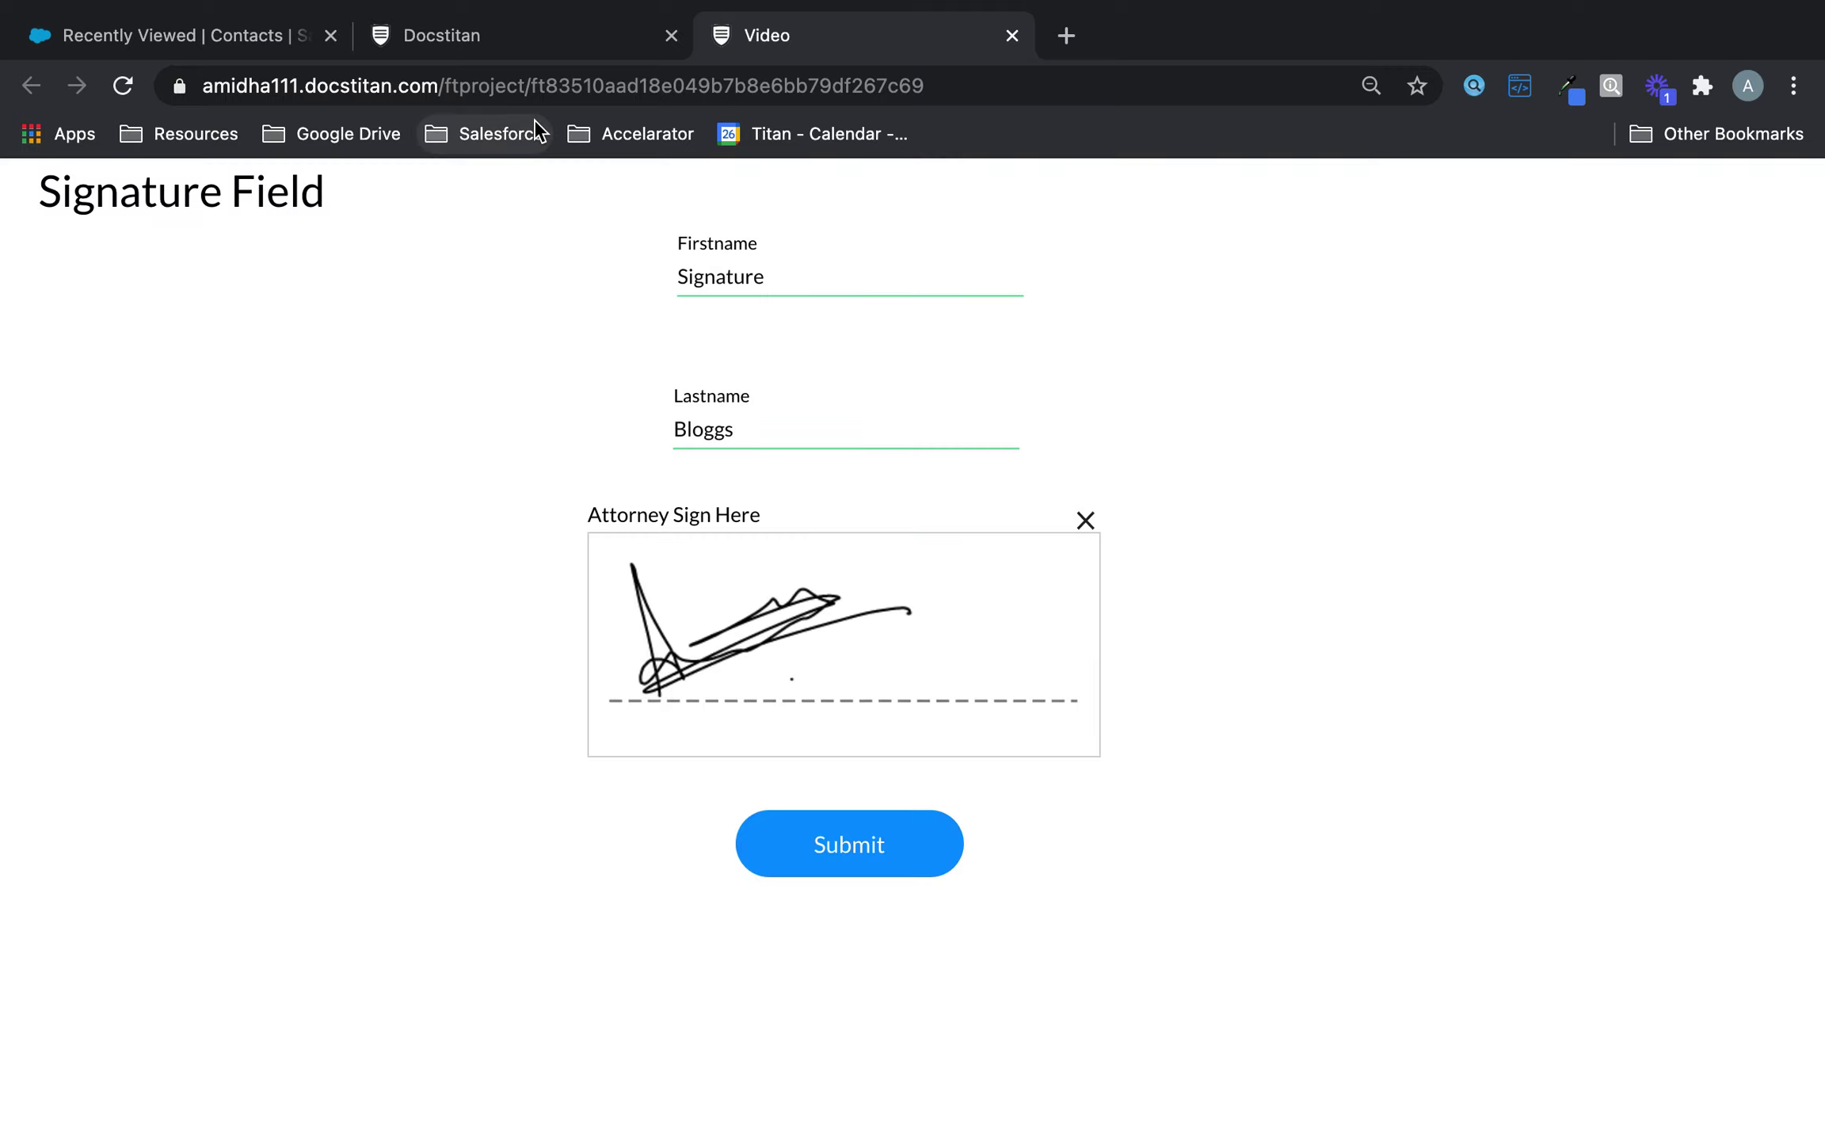
- Switch to Salesforce, reload the Contacts list, and open the newly created contact
click(183, 24)
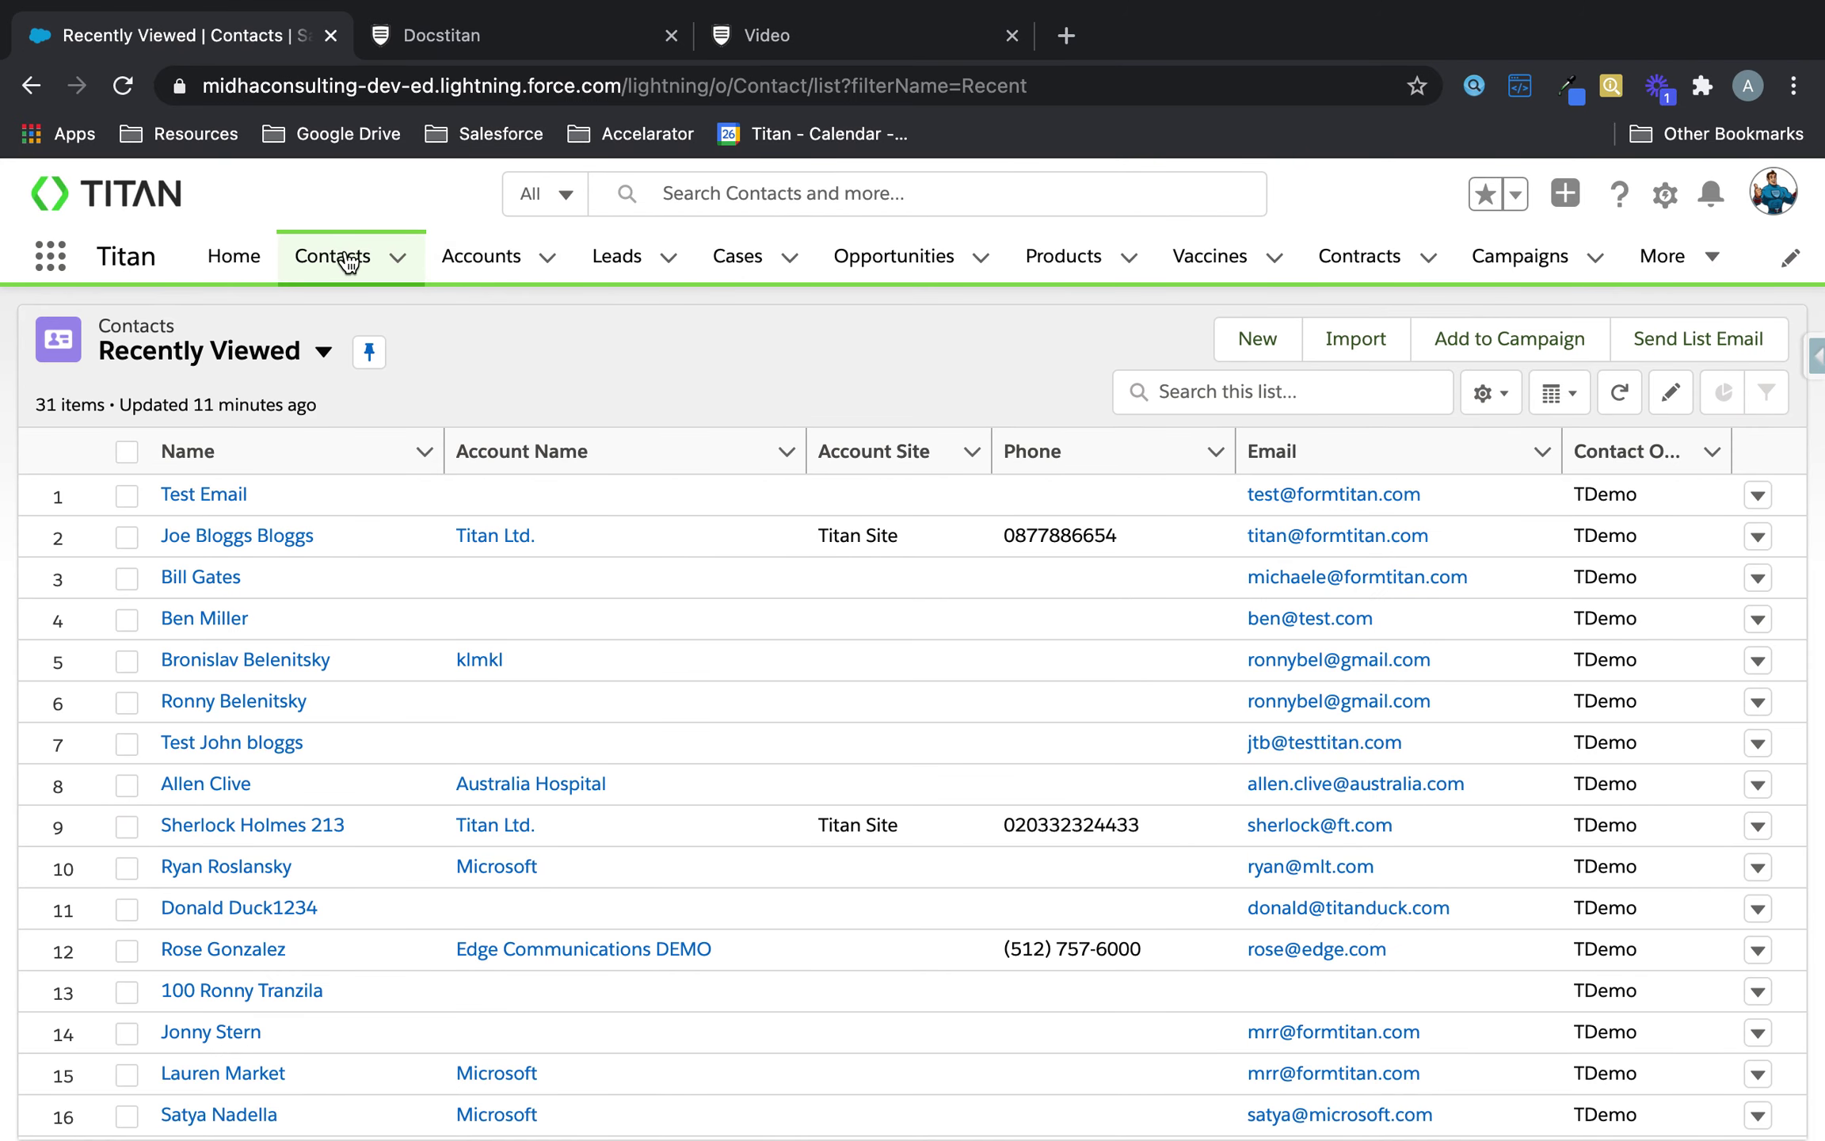
click(334, 260)
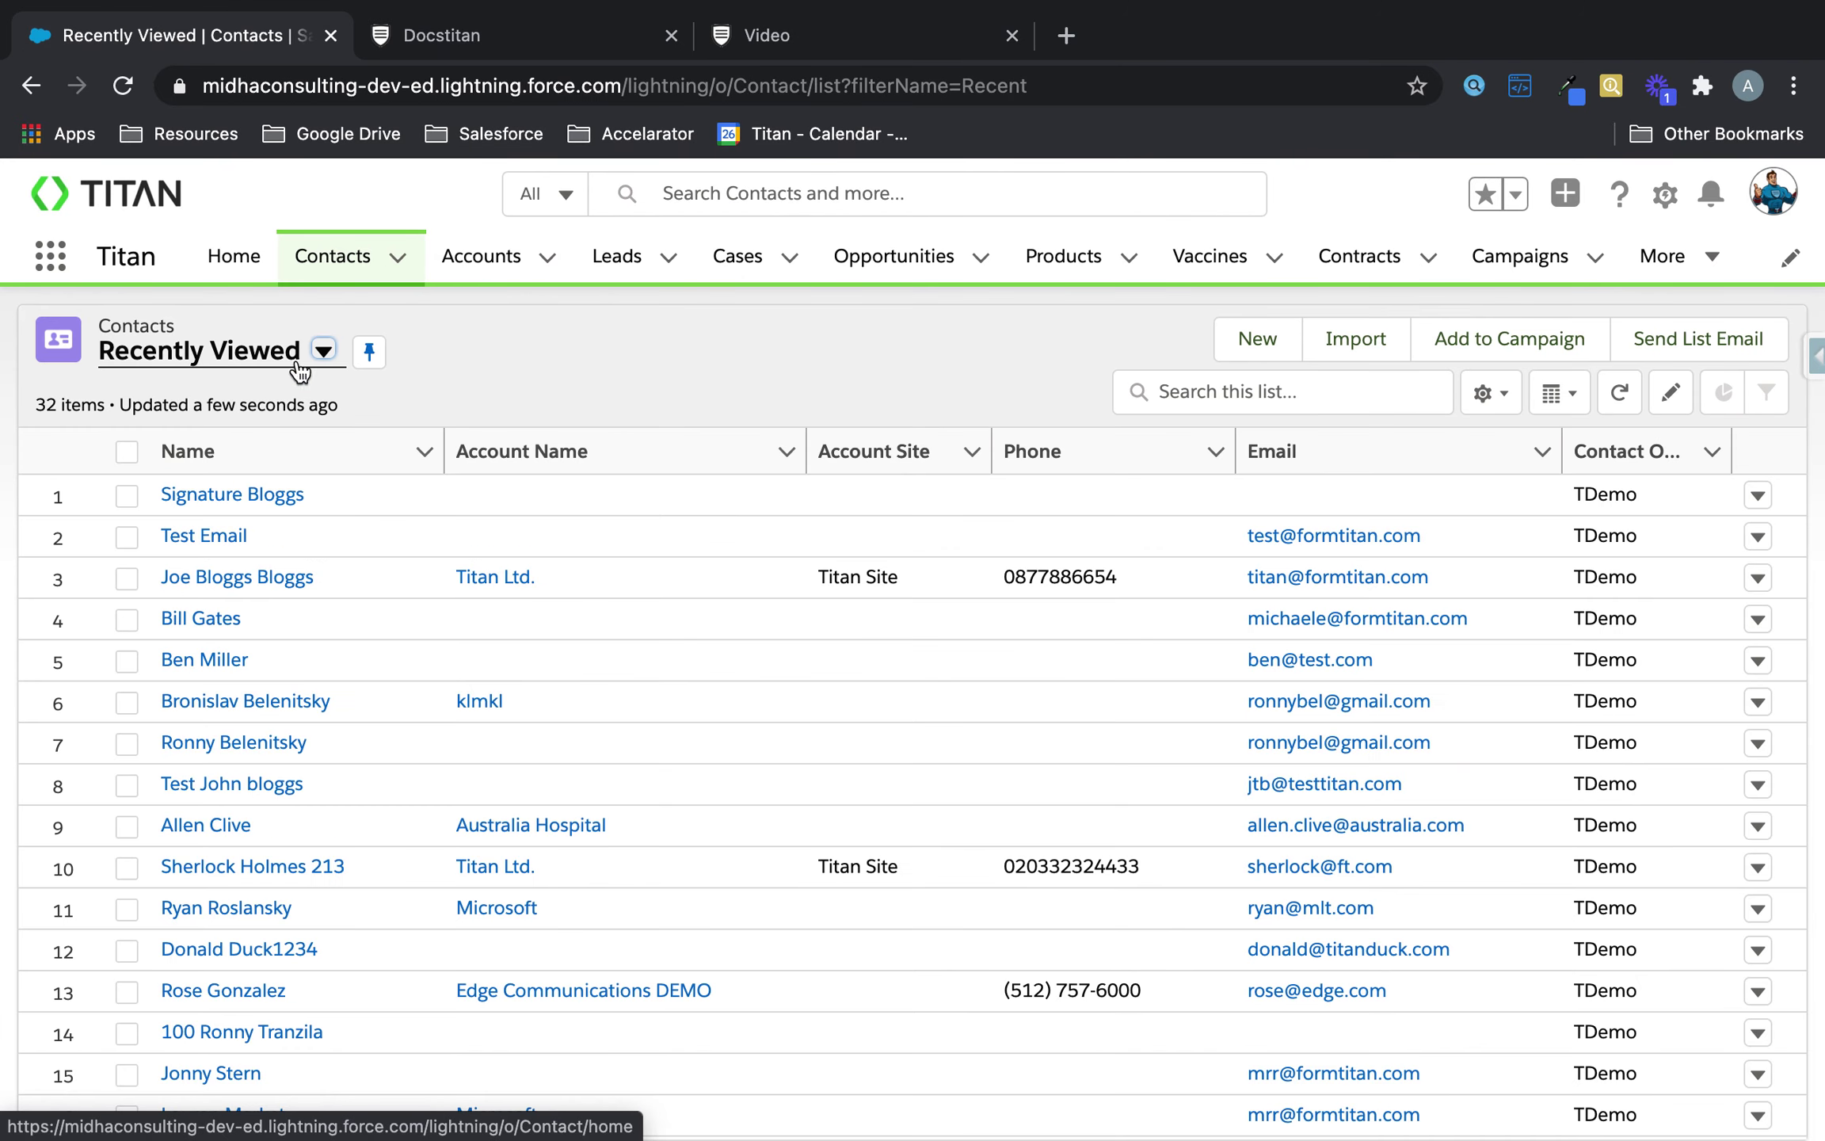
click(230, 493)
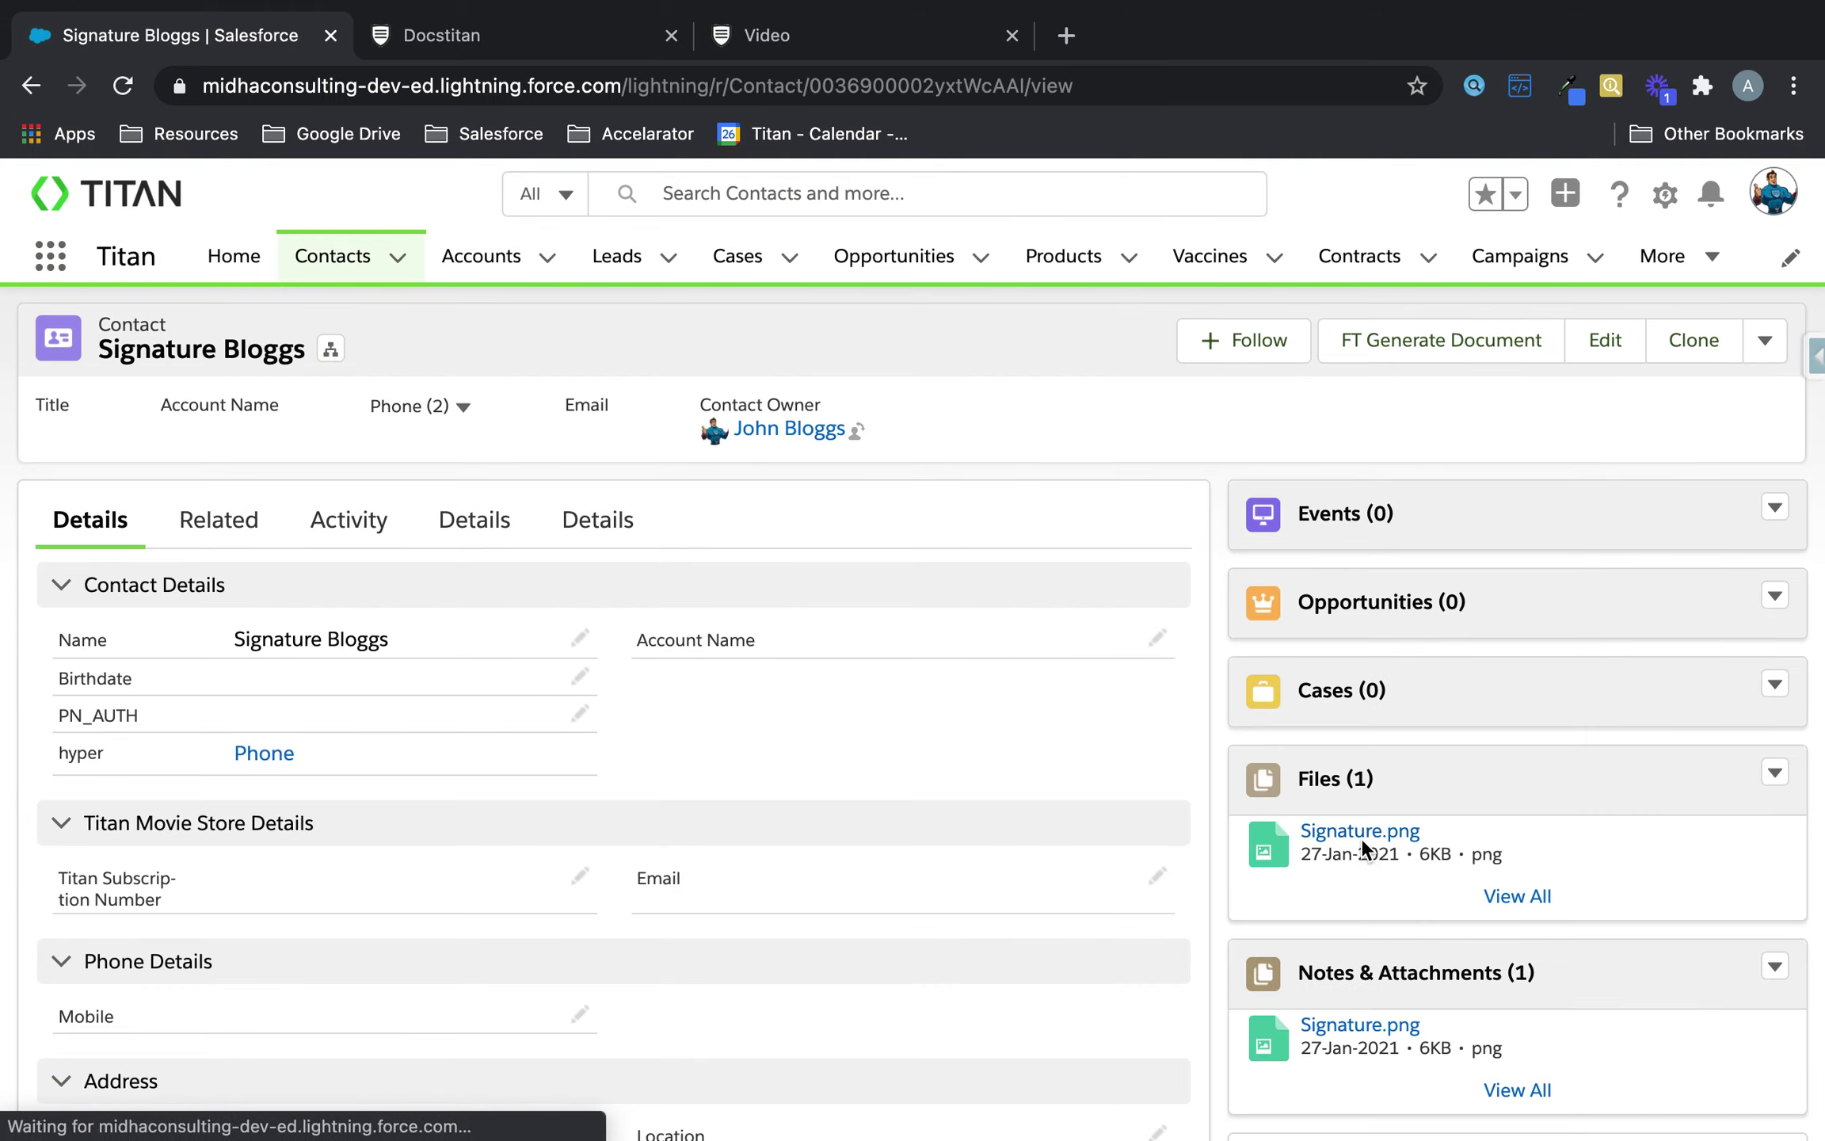
- Preview Signature.png from the contact's files, close it, and return to the Docstitan project
click(1360, 833)
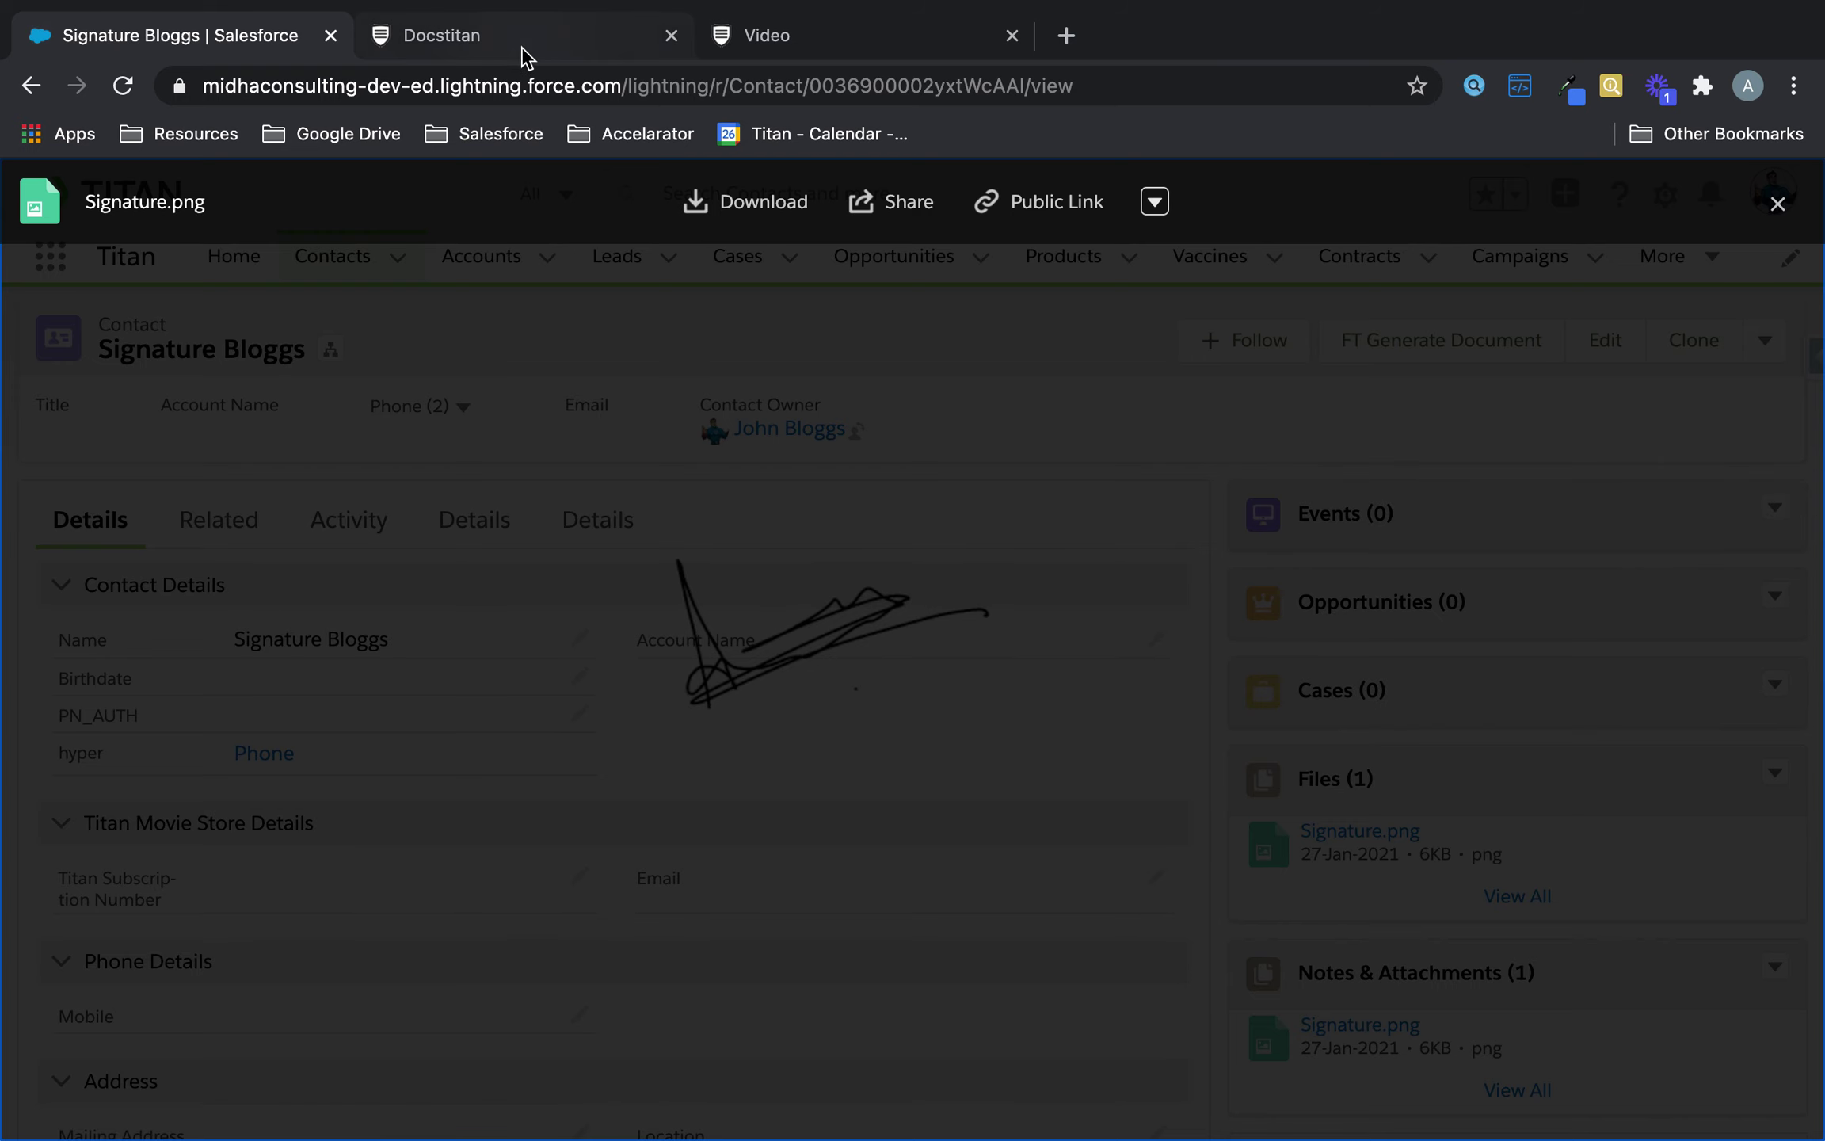
click(1778, 204)
scroll(844, 812, down, 10)
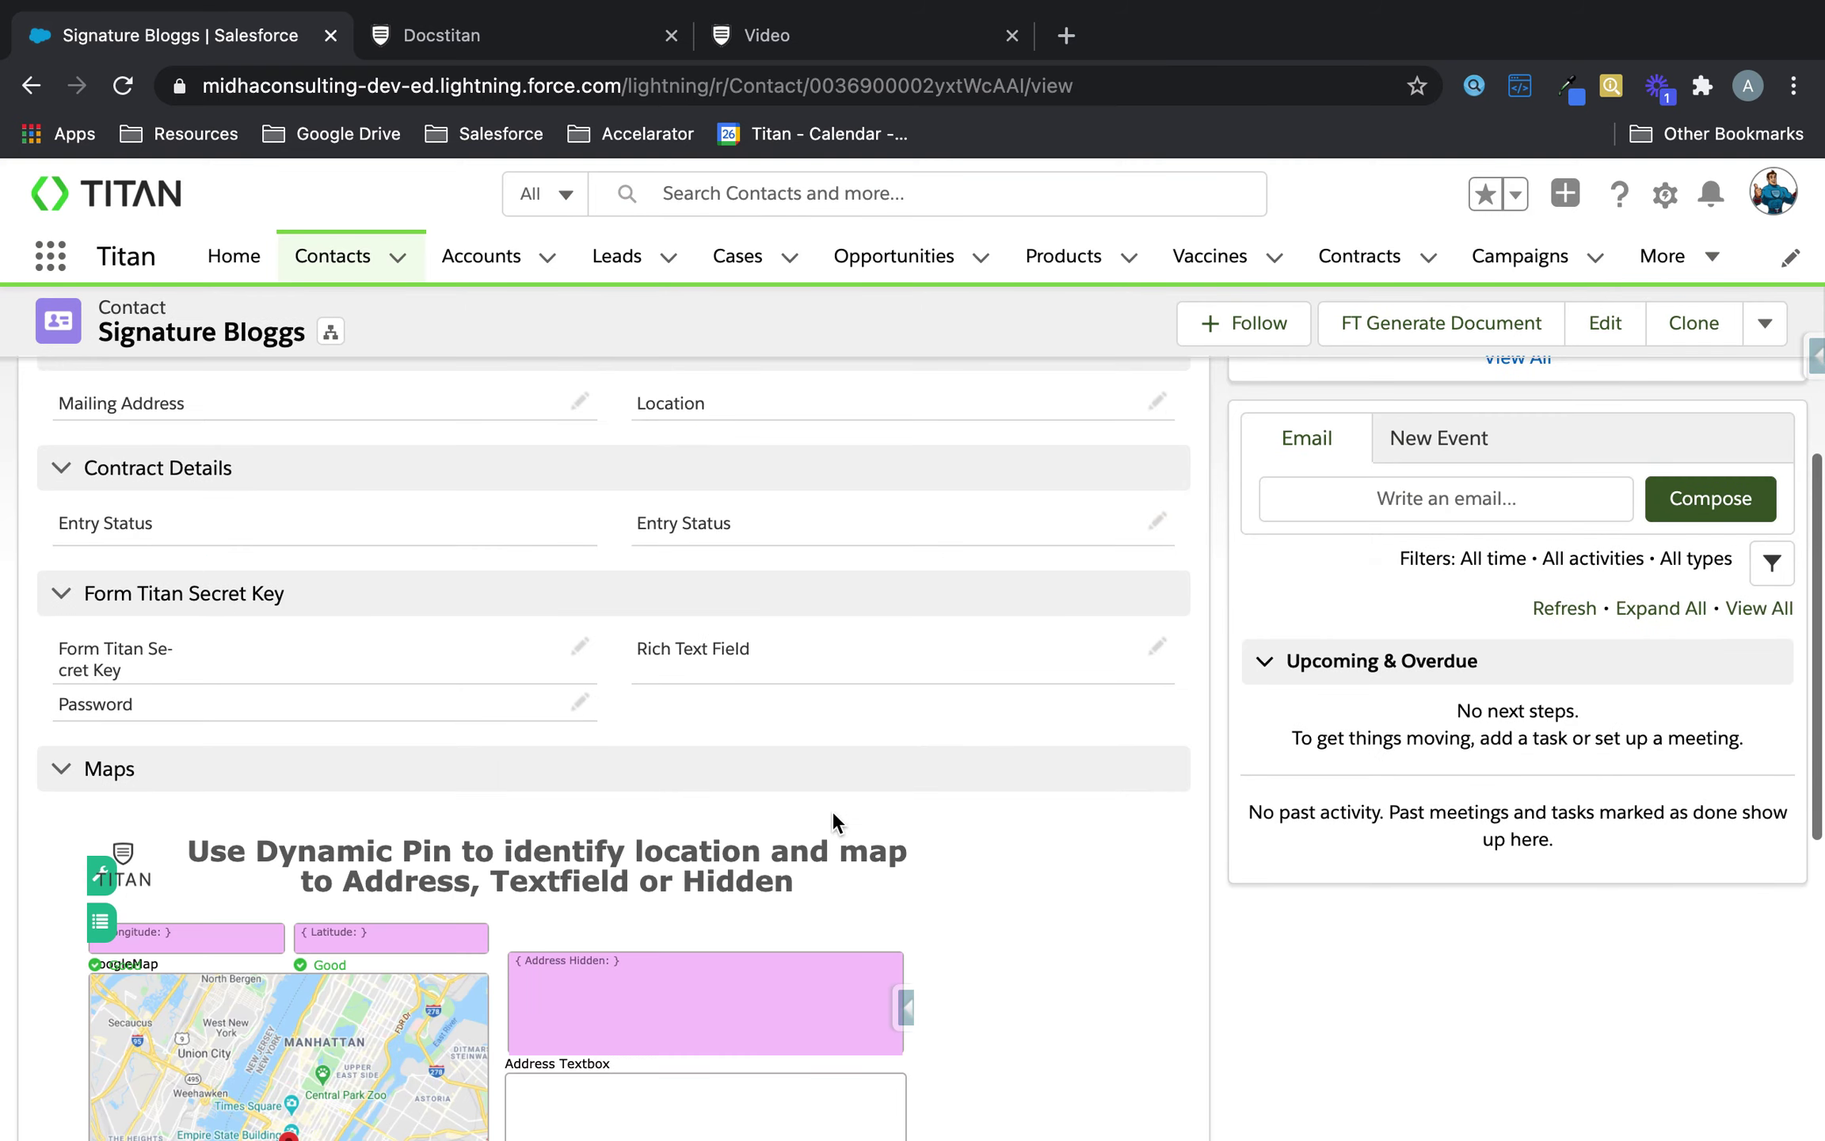
click(479, 35)
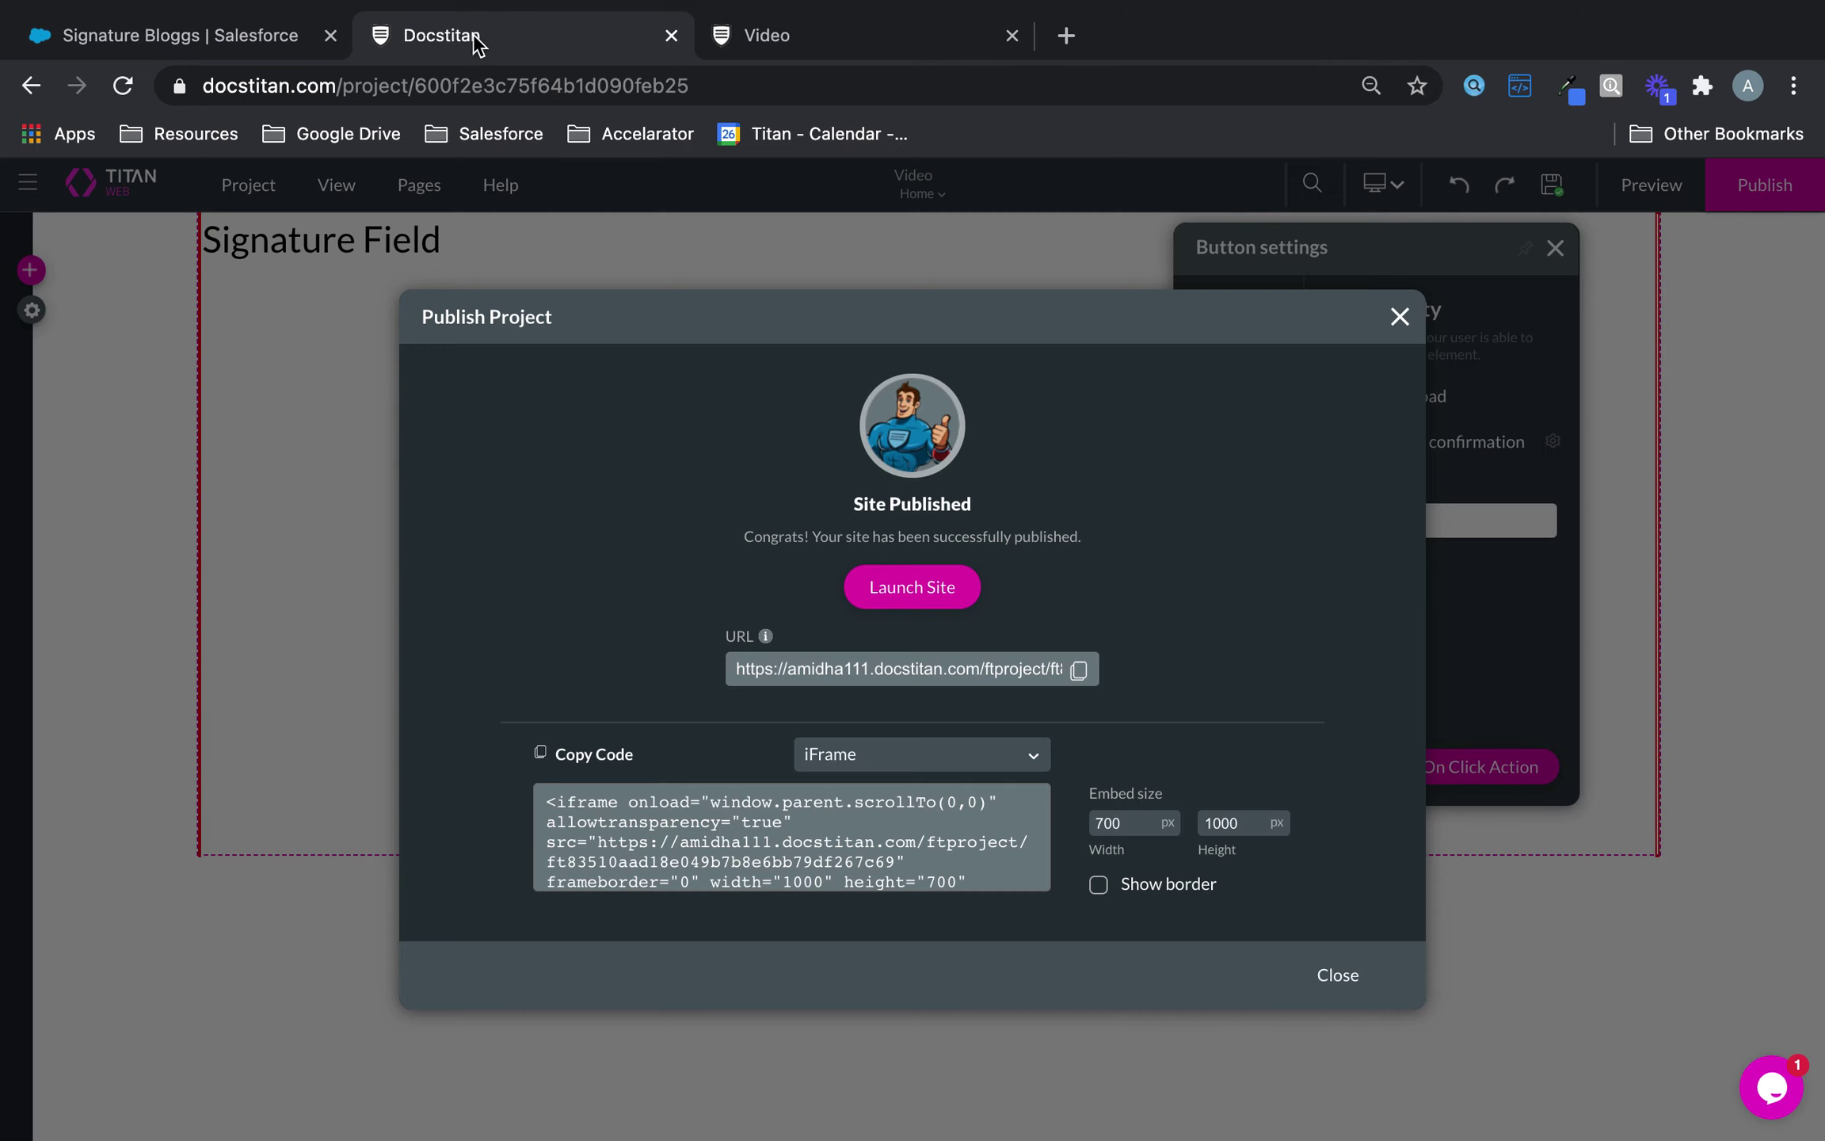
- Dismiss the publish confirmation and open the project's Salesforce push integration for Contact for editing
click(1397, 318)
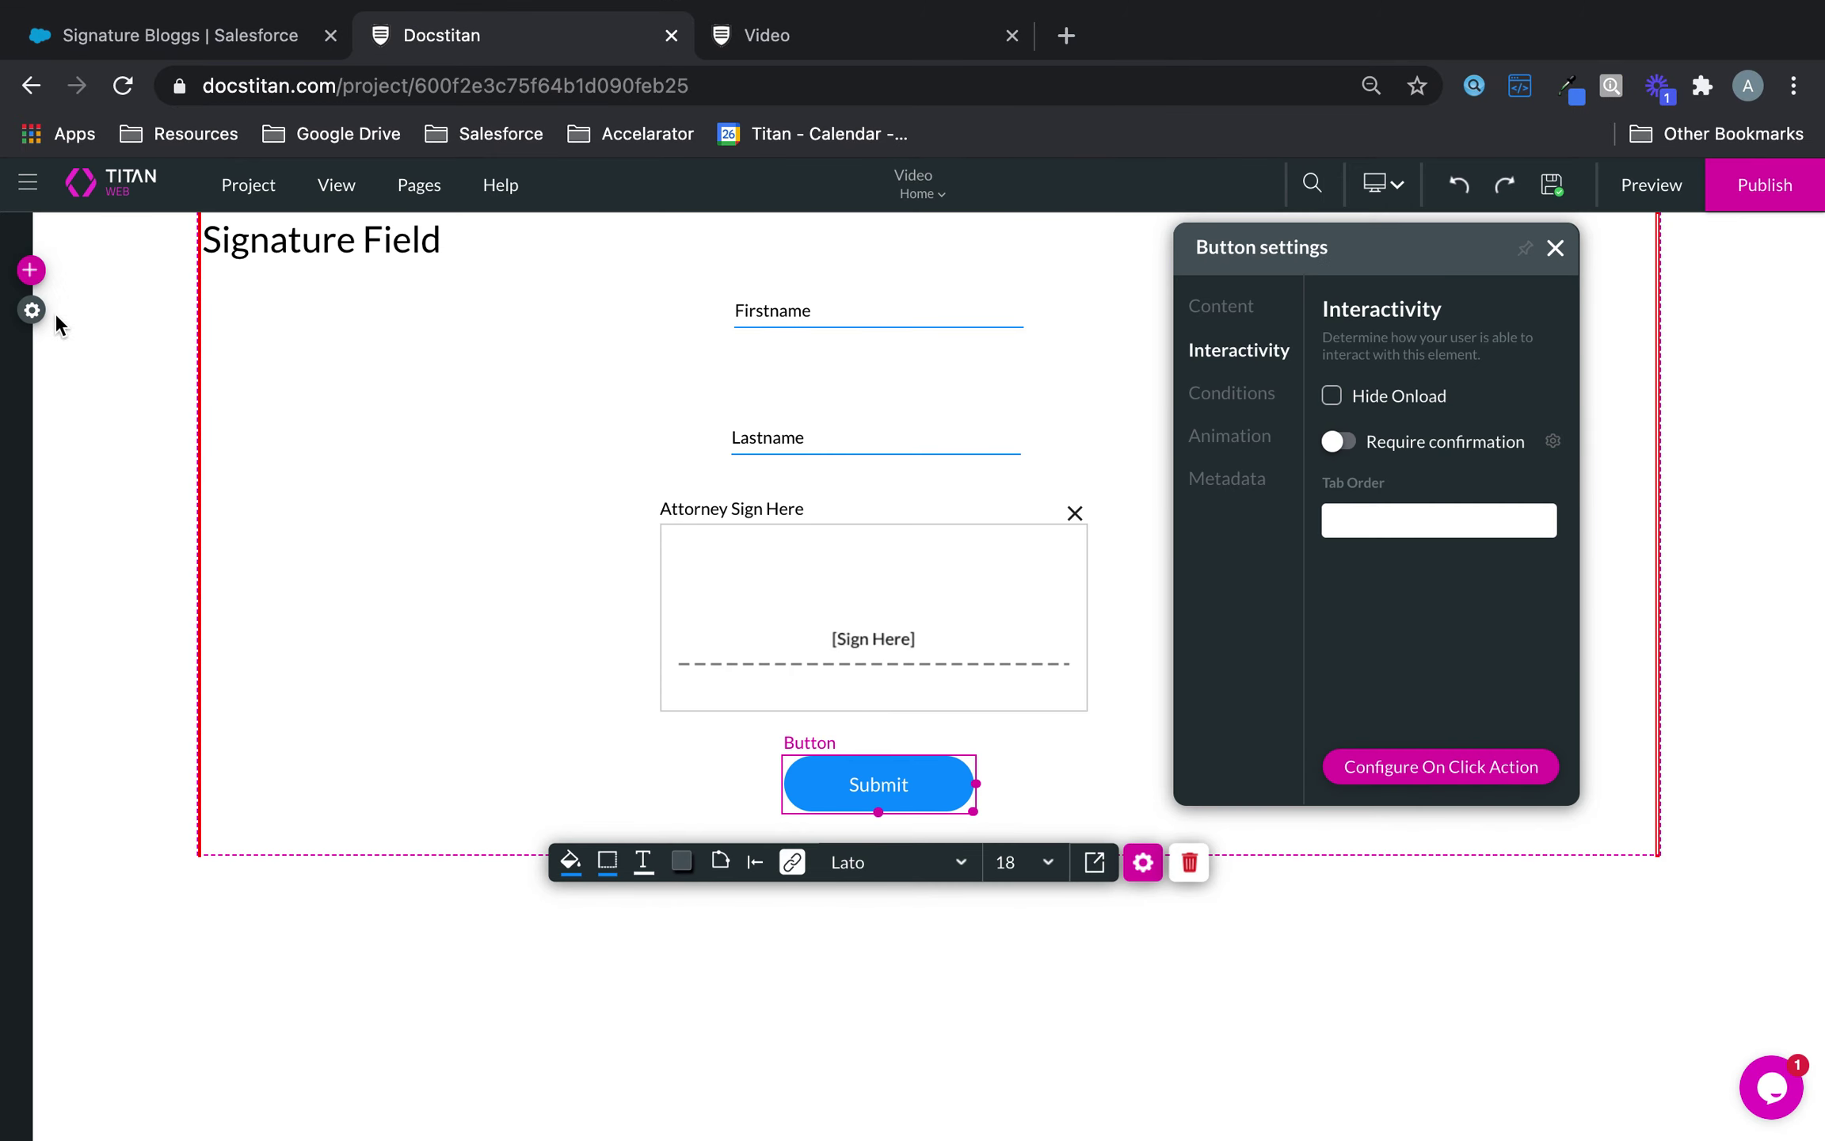
click(31, 310)
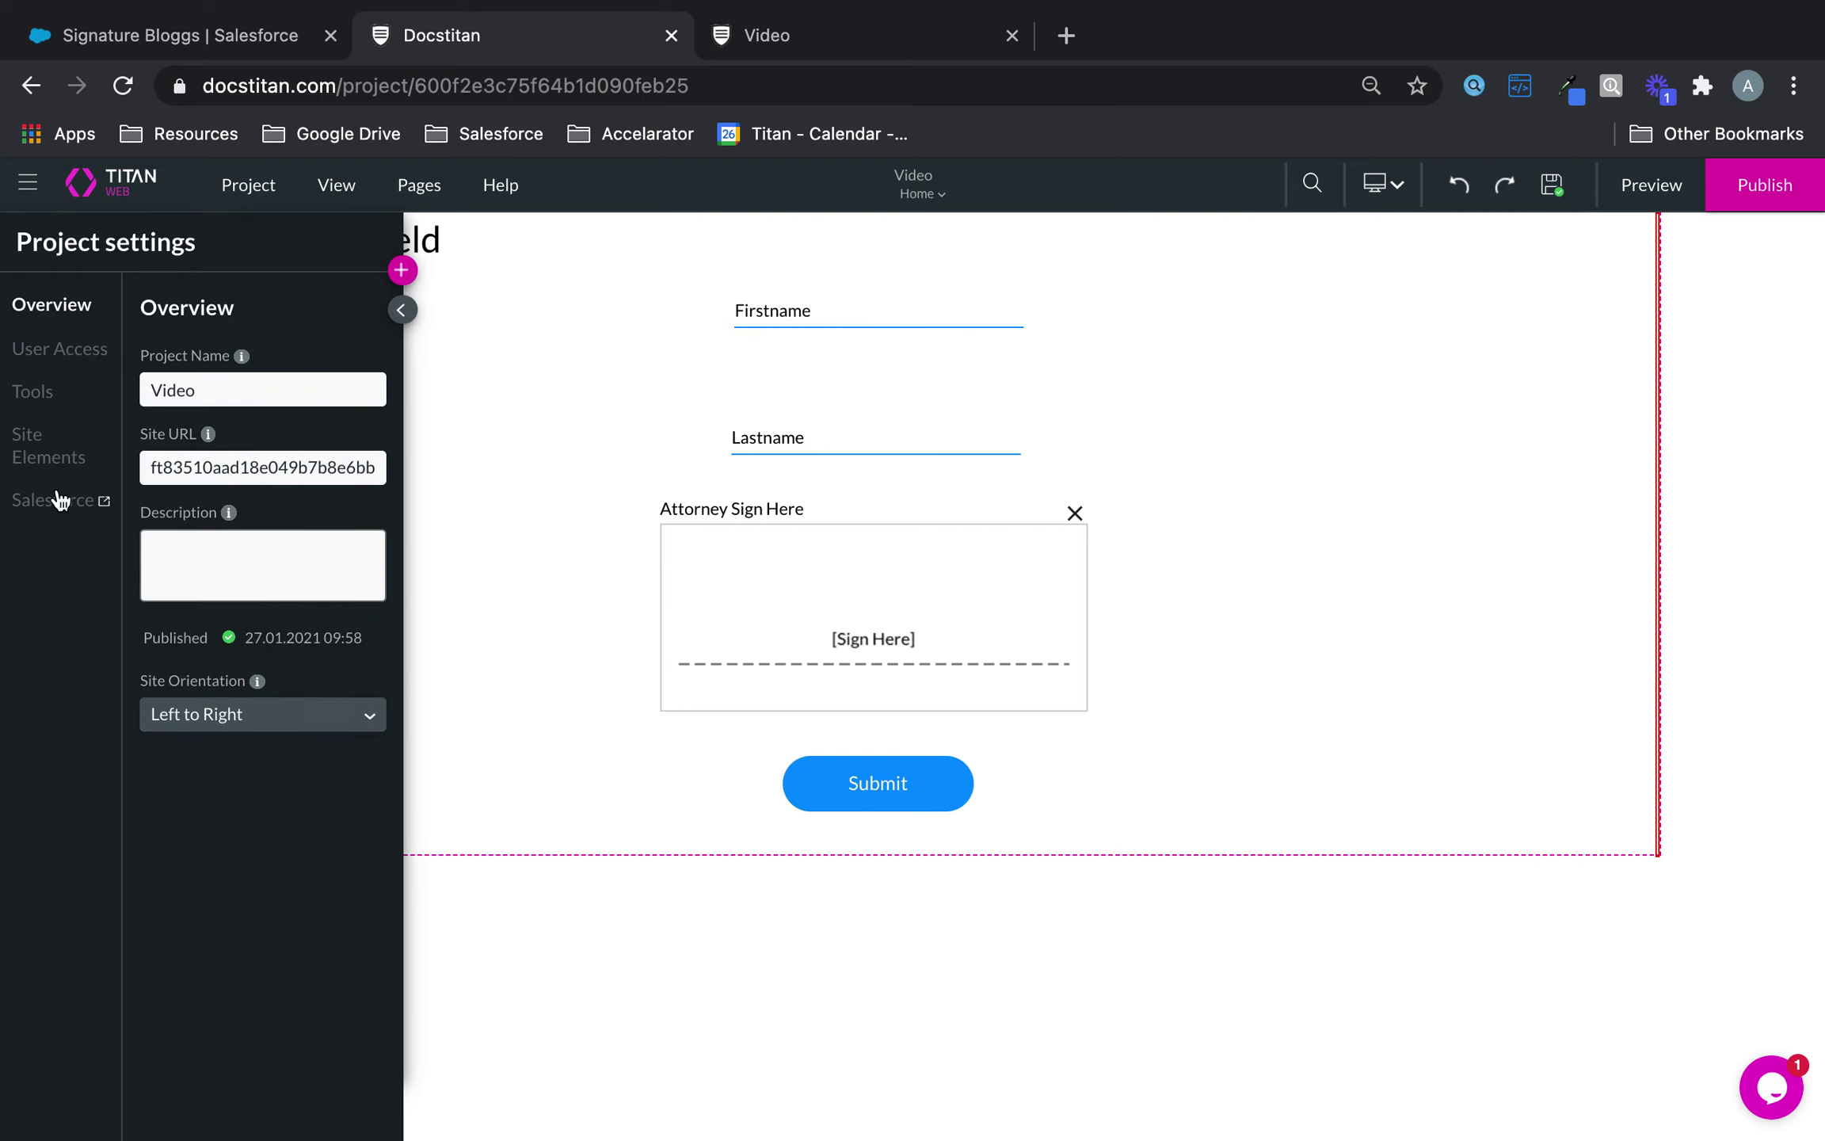
click(60, 499)
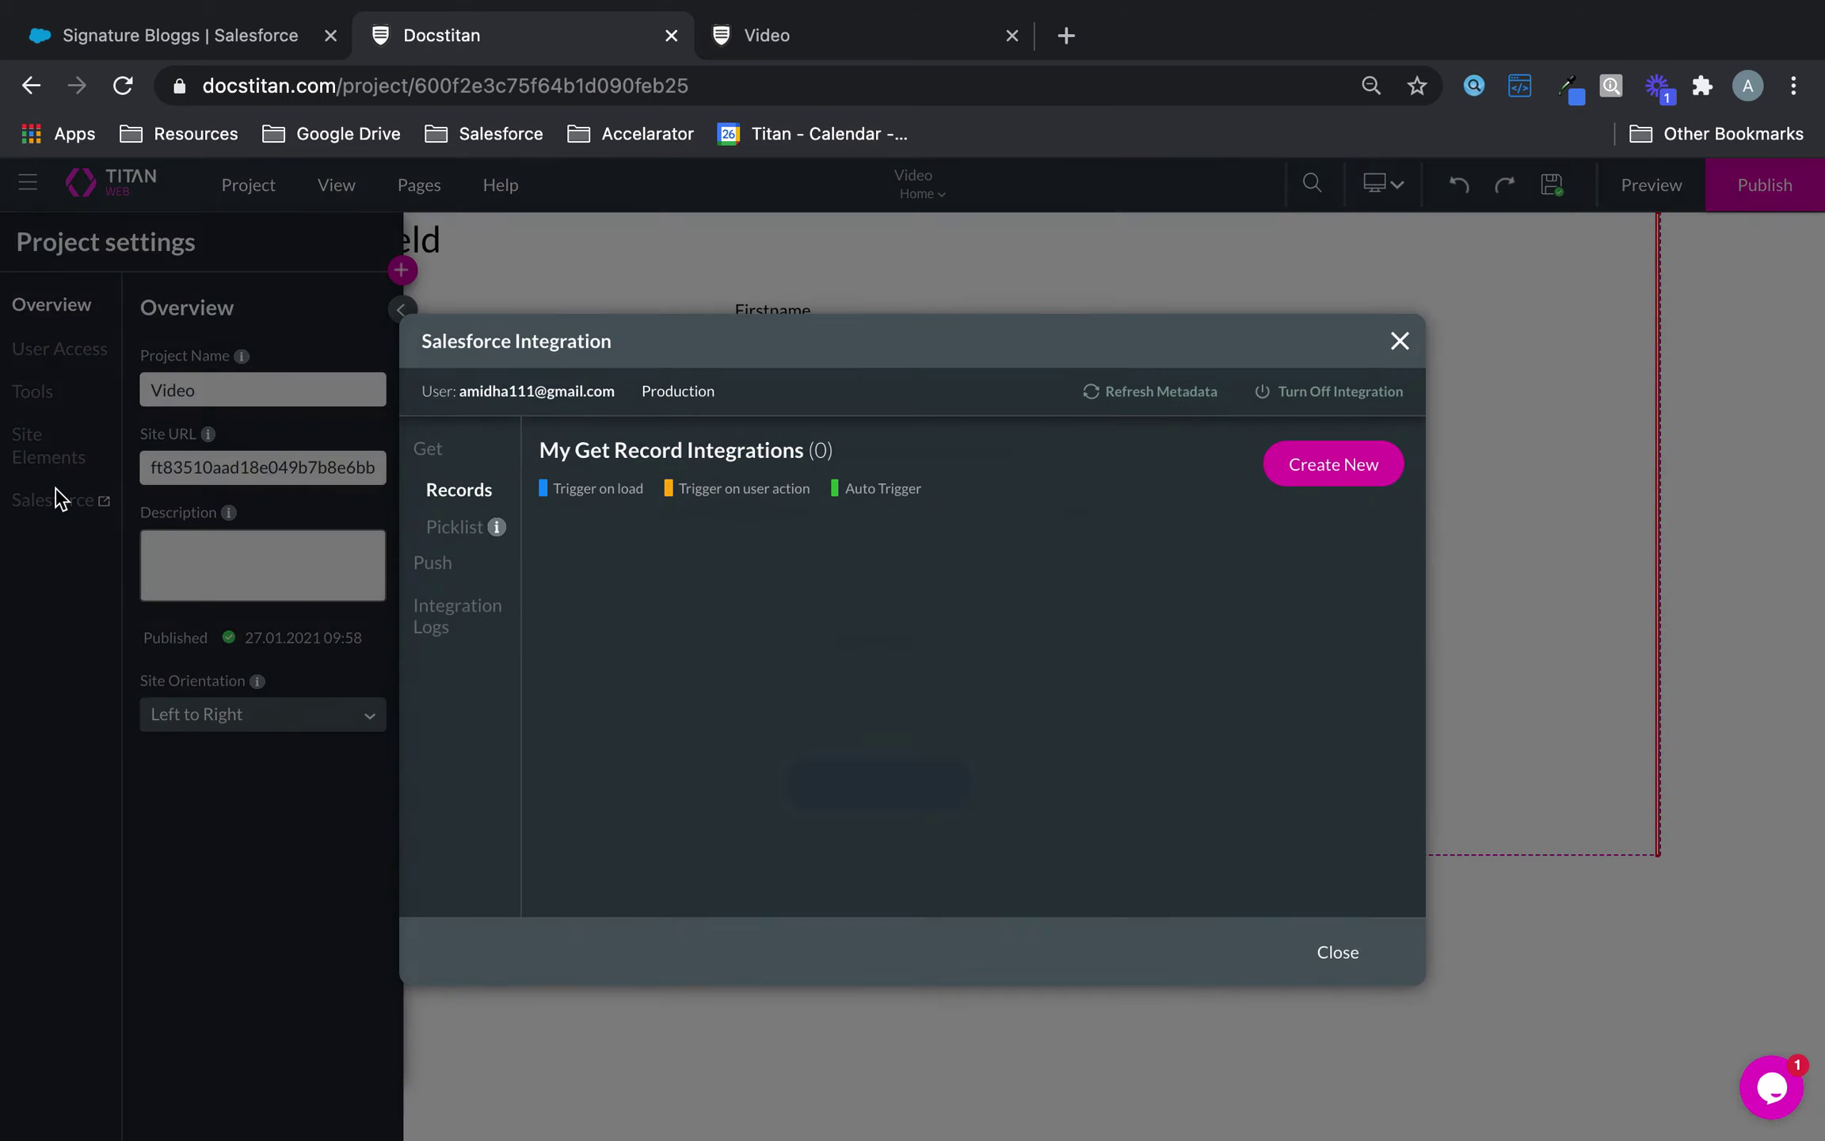
click(436, 567)
click(1381, 606)
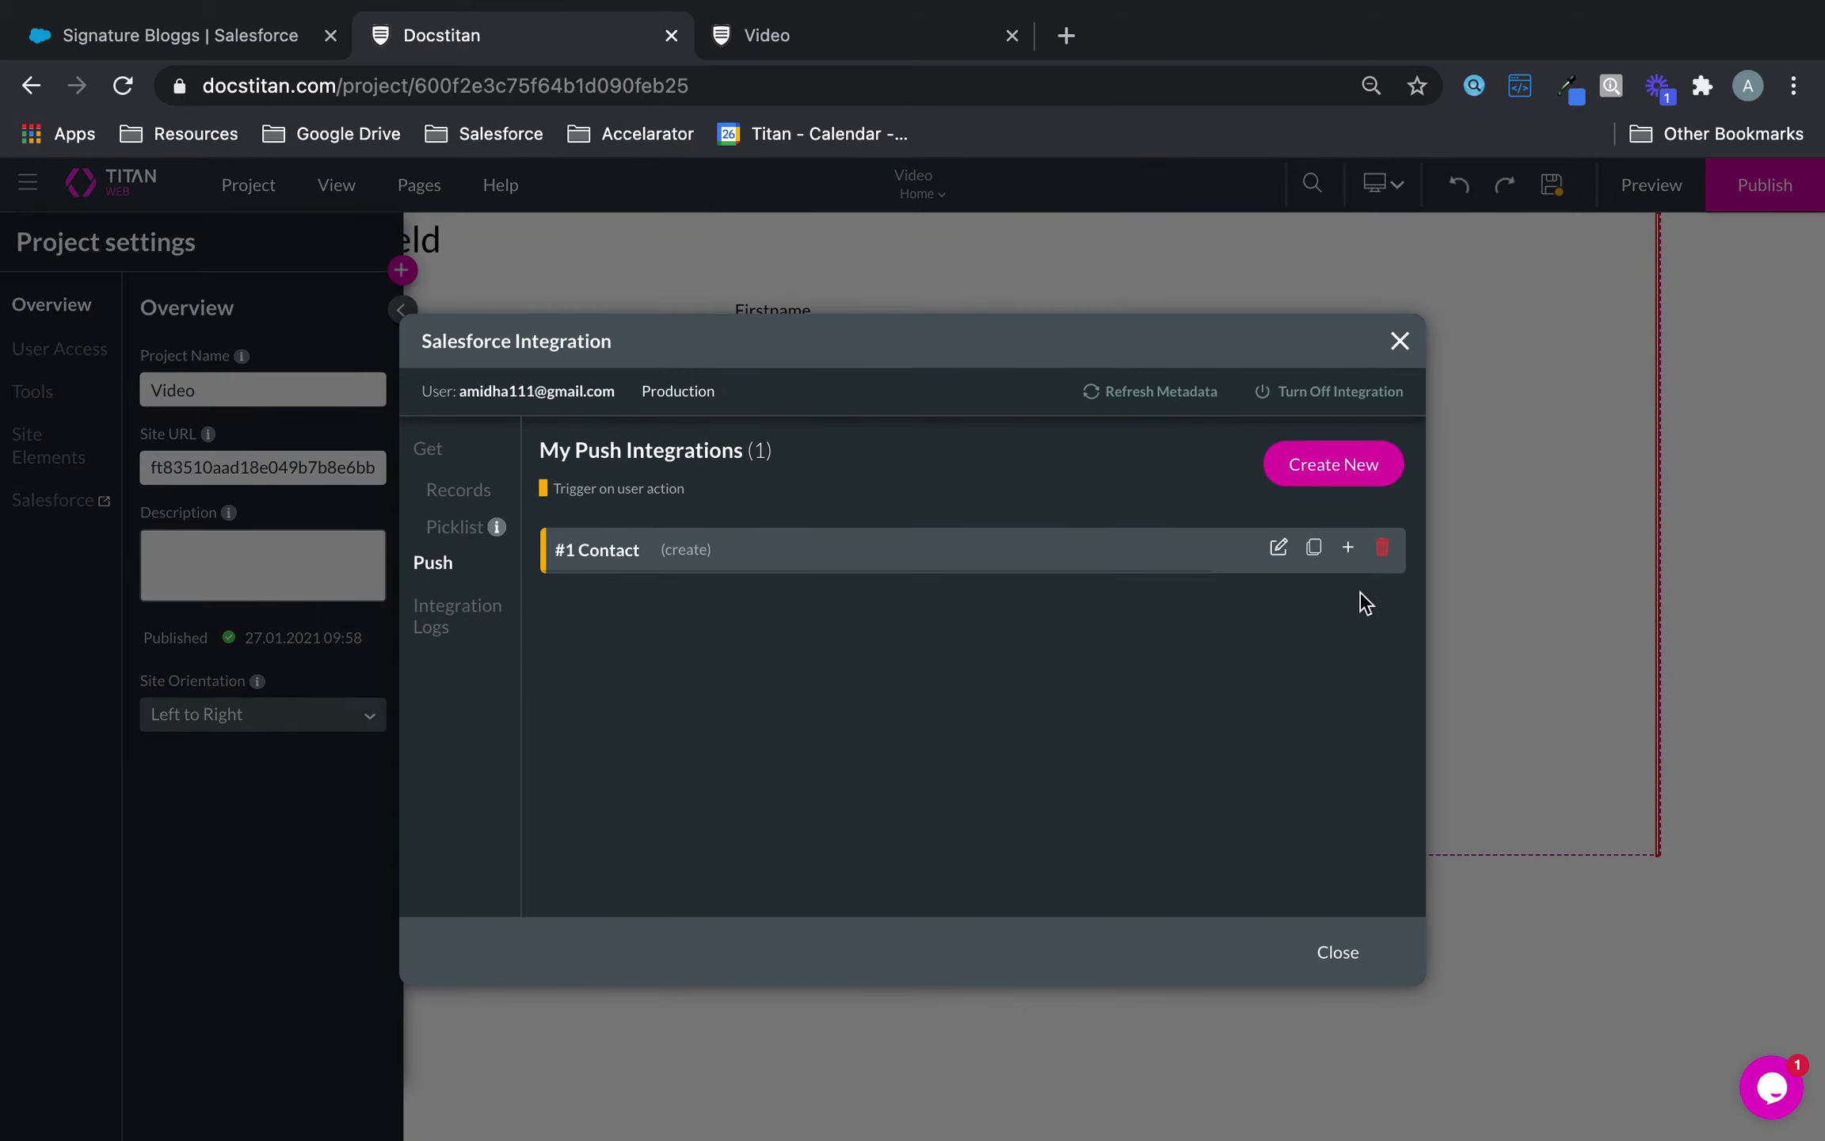
click(1281, 555)
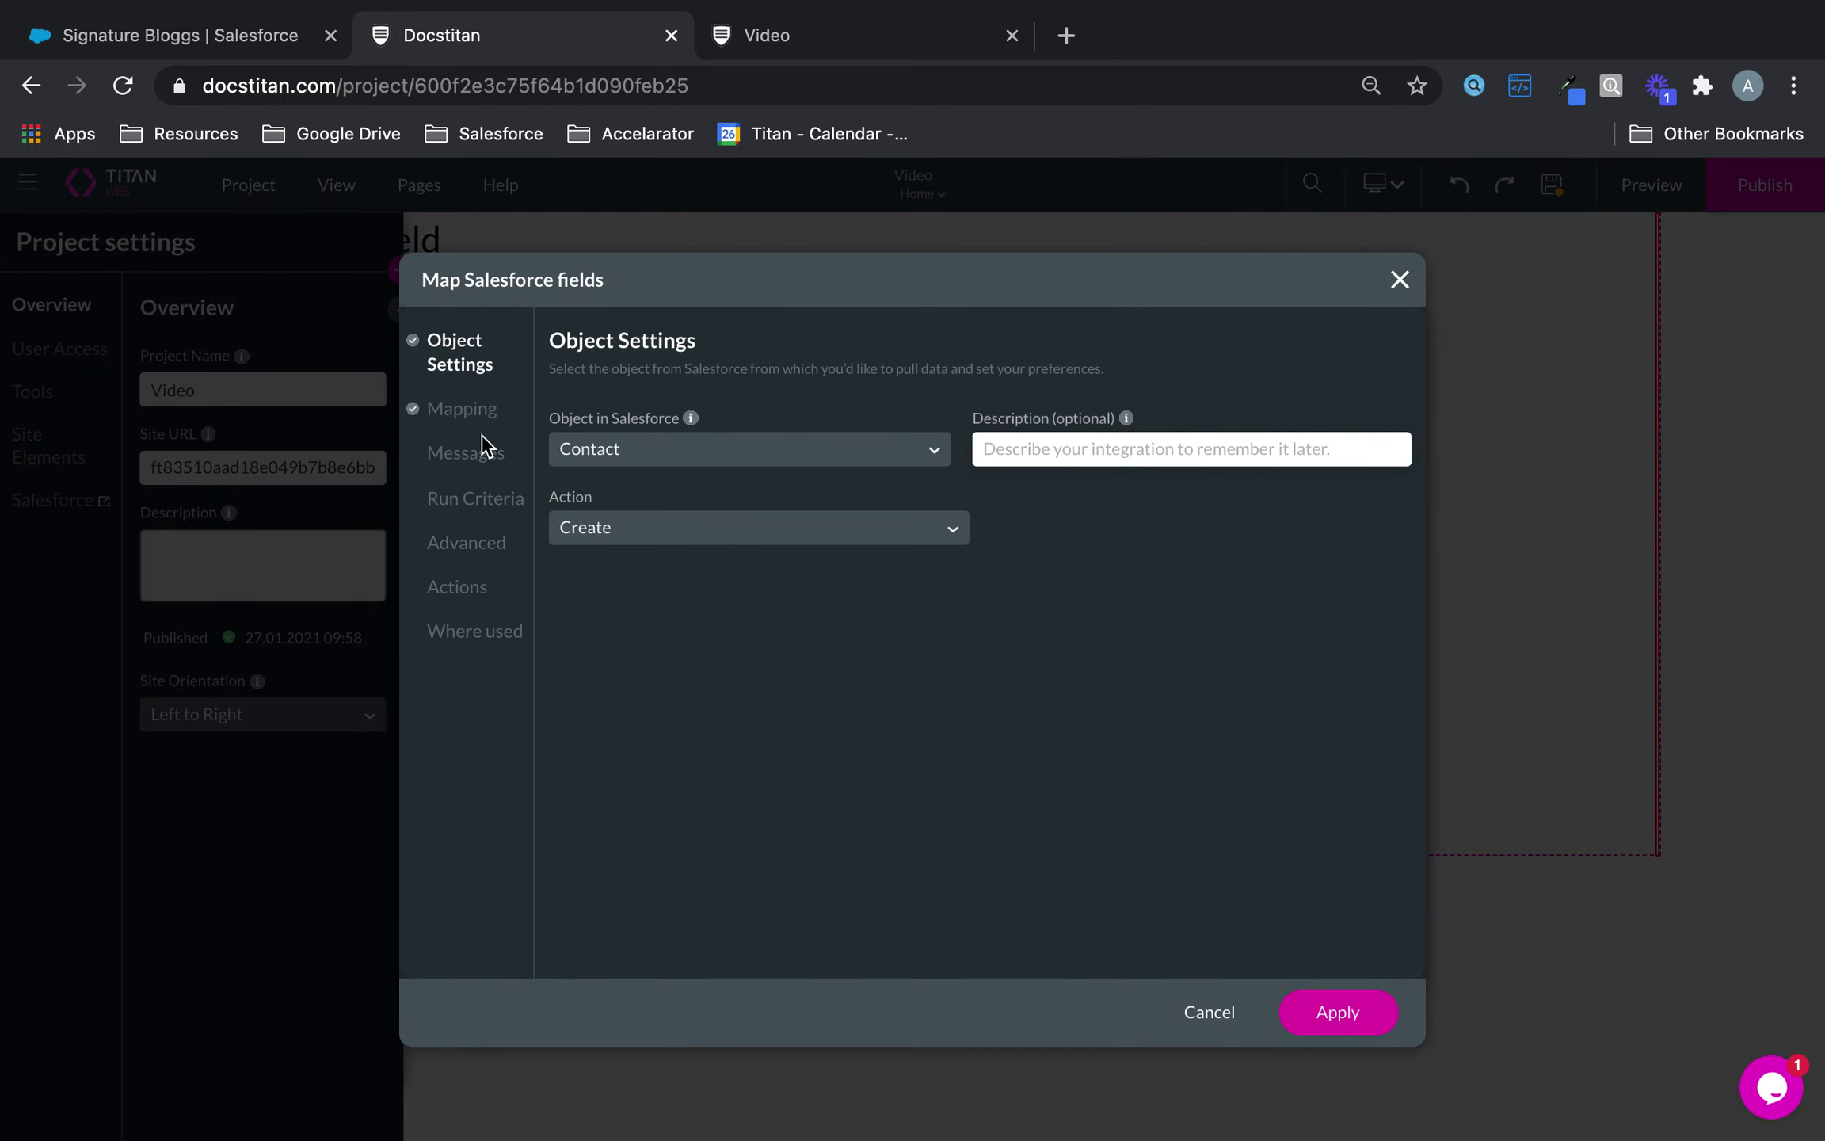
- Map the Salesforce Rich Text Field to [FormField / Signature / HTML] Signature for Push, apply the mapping, and save the project
click(461, 420)
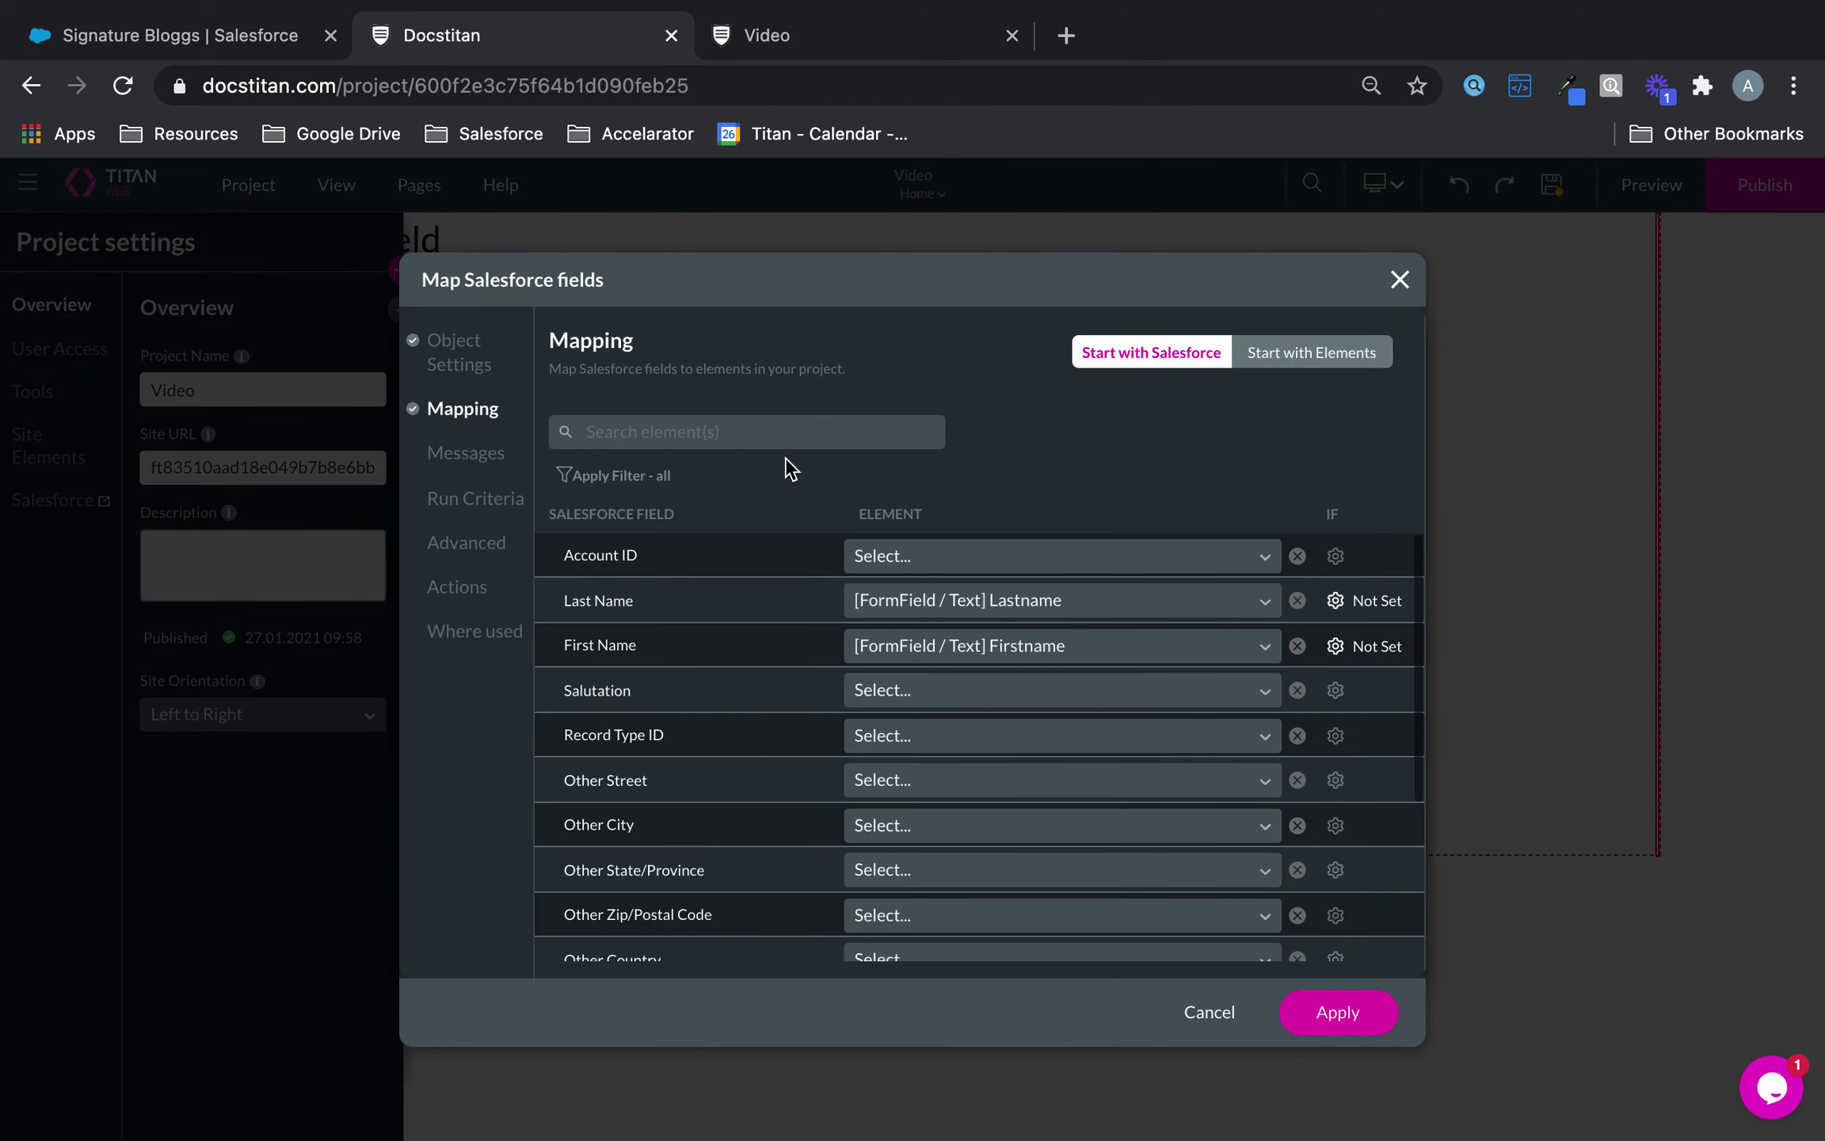
click(776, 432)
text(rich)
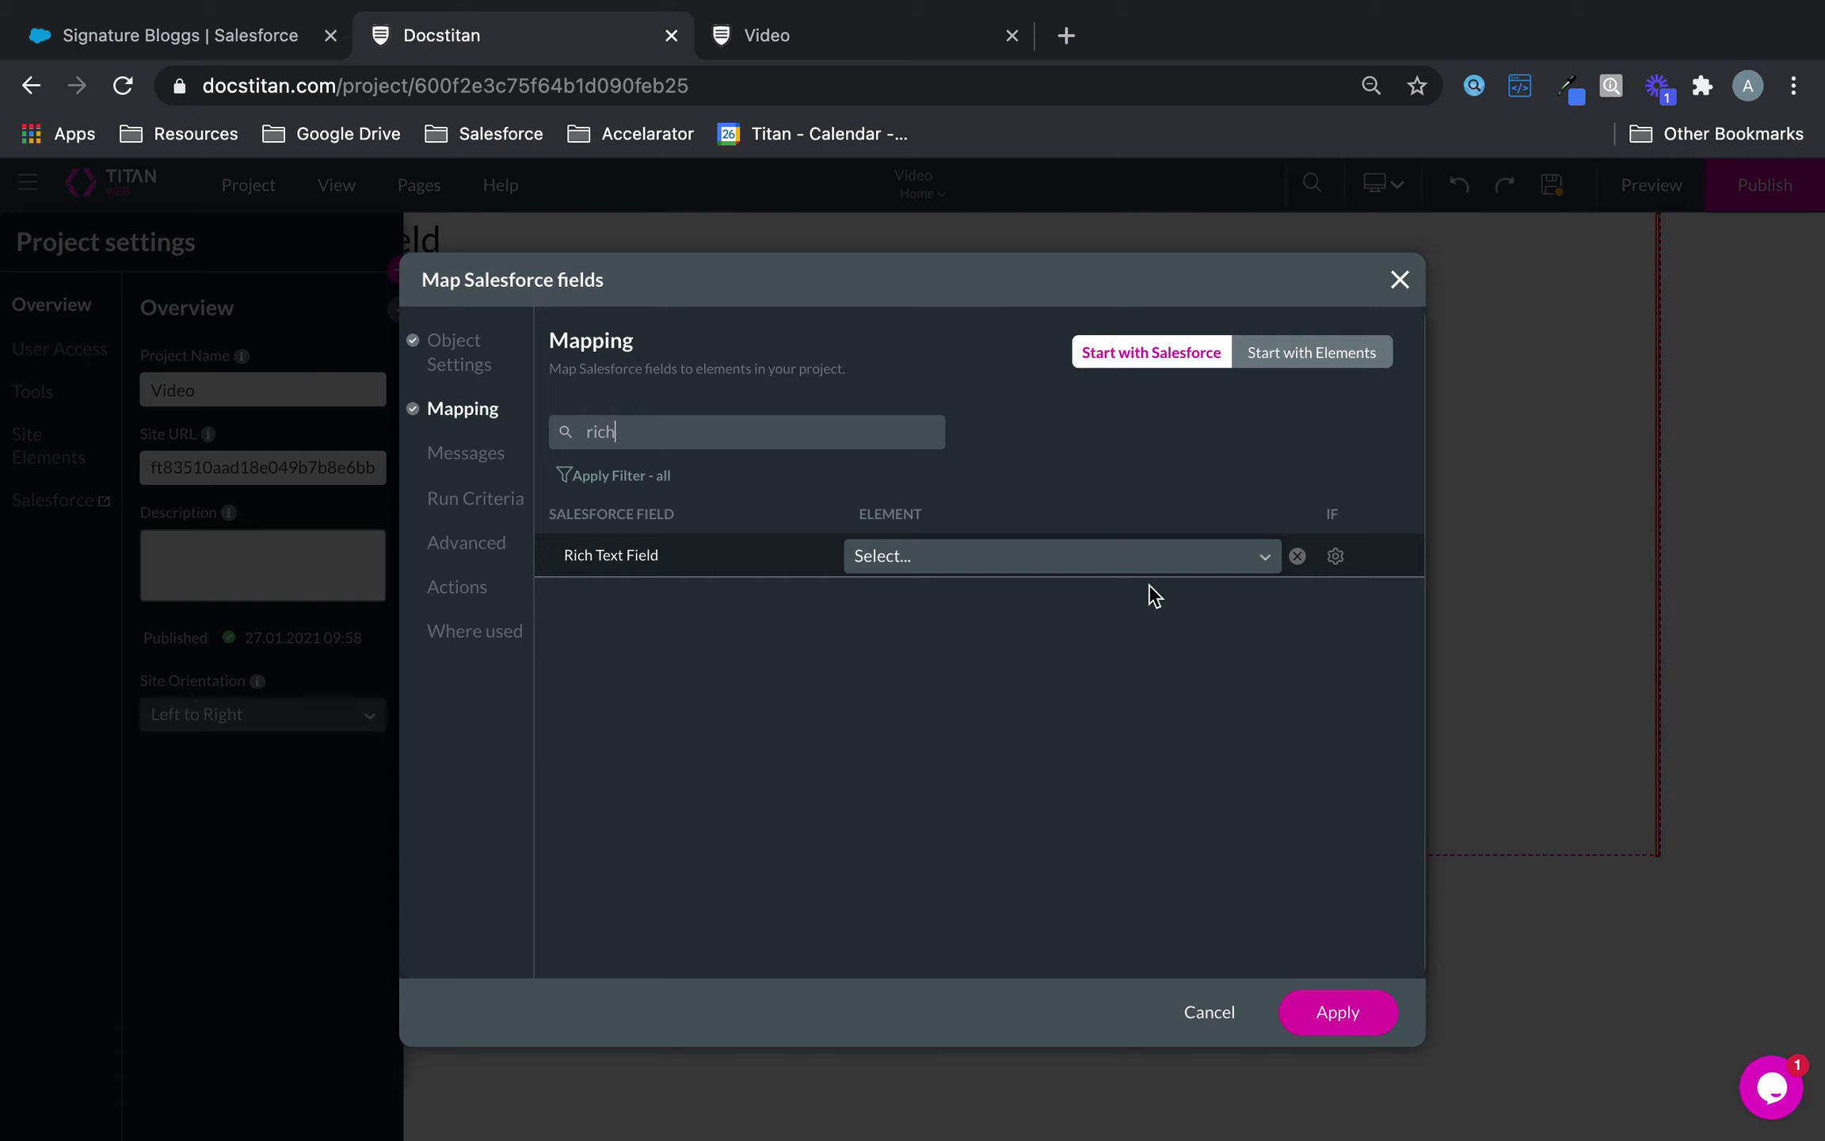
click(1156, 561)
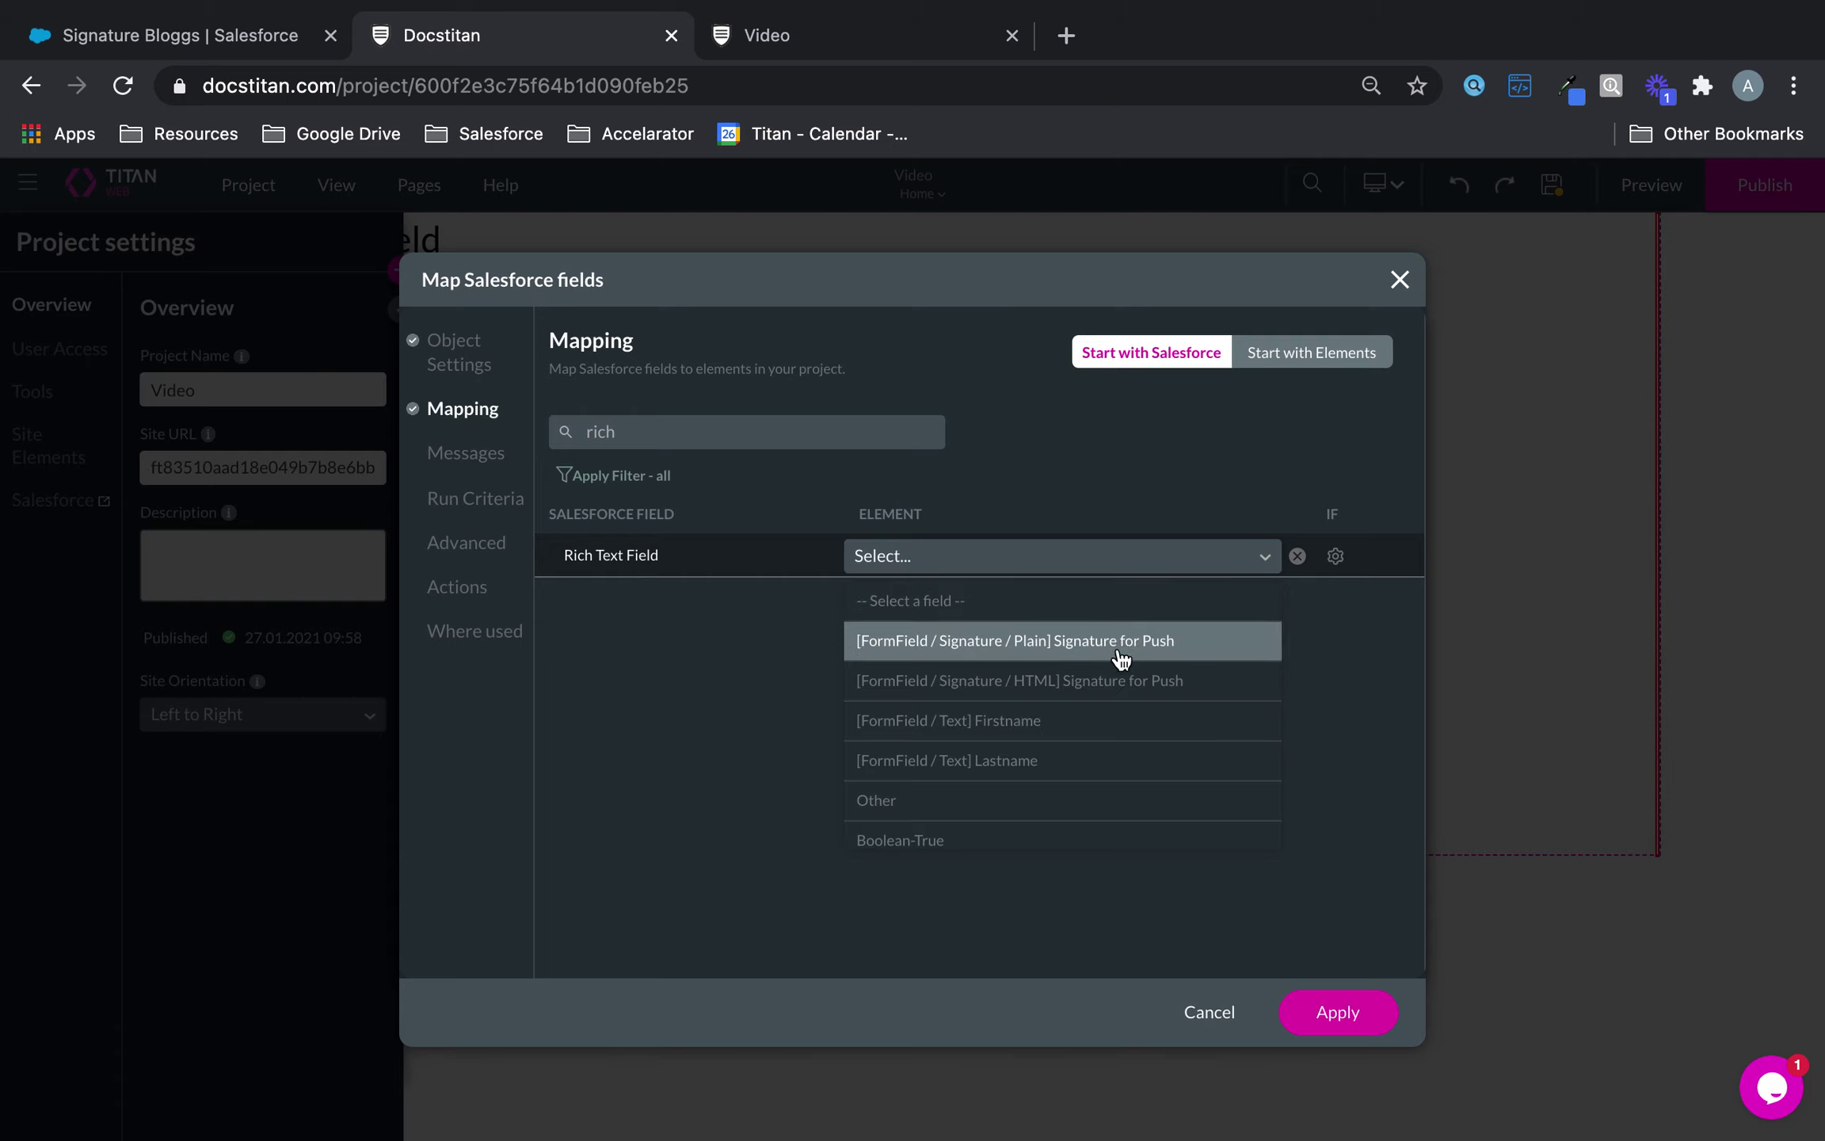
click(1119, 683)
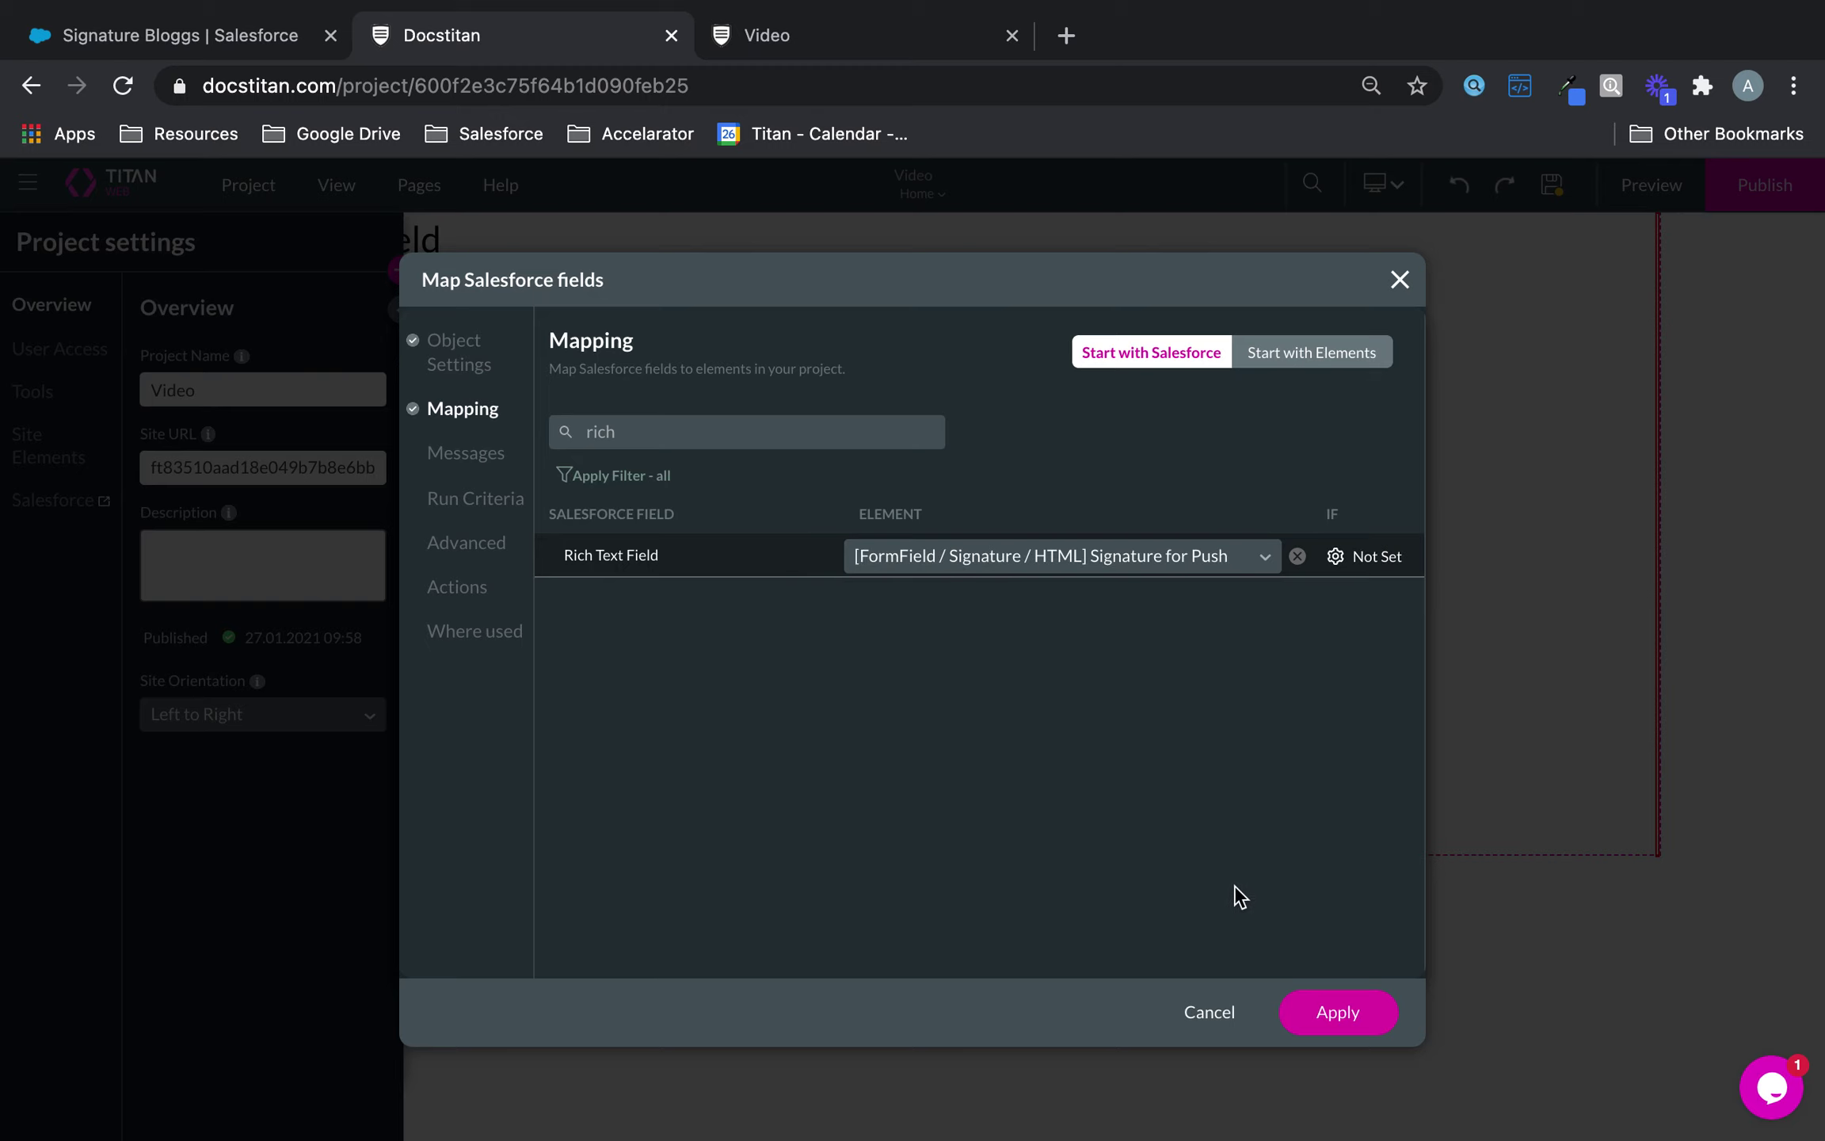
click(1335, 1018)
click(1363, 962)
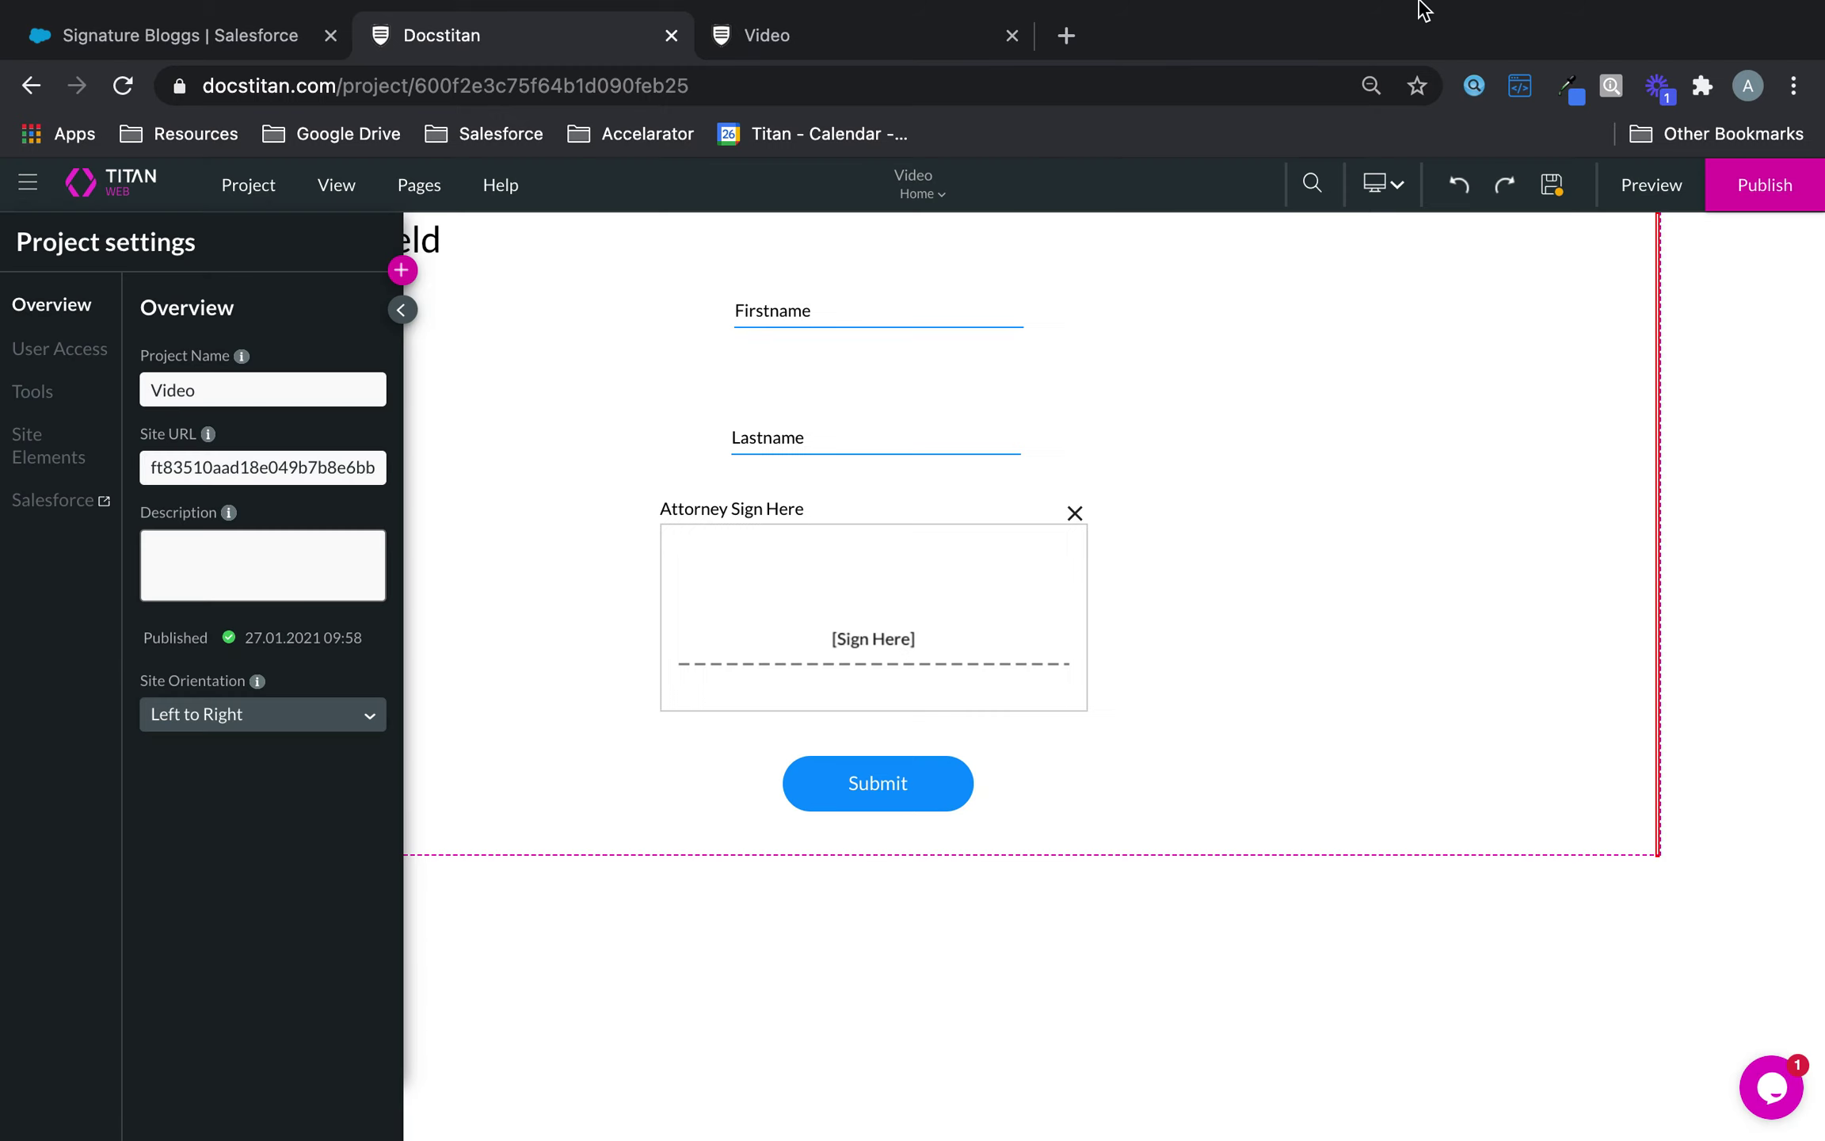
click(1550, 186)
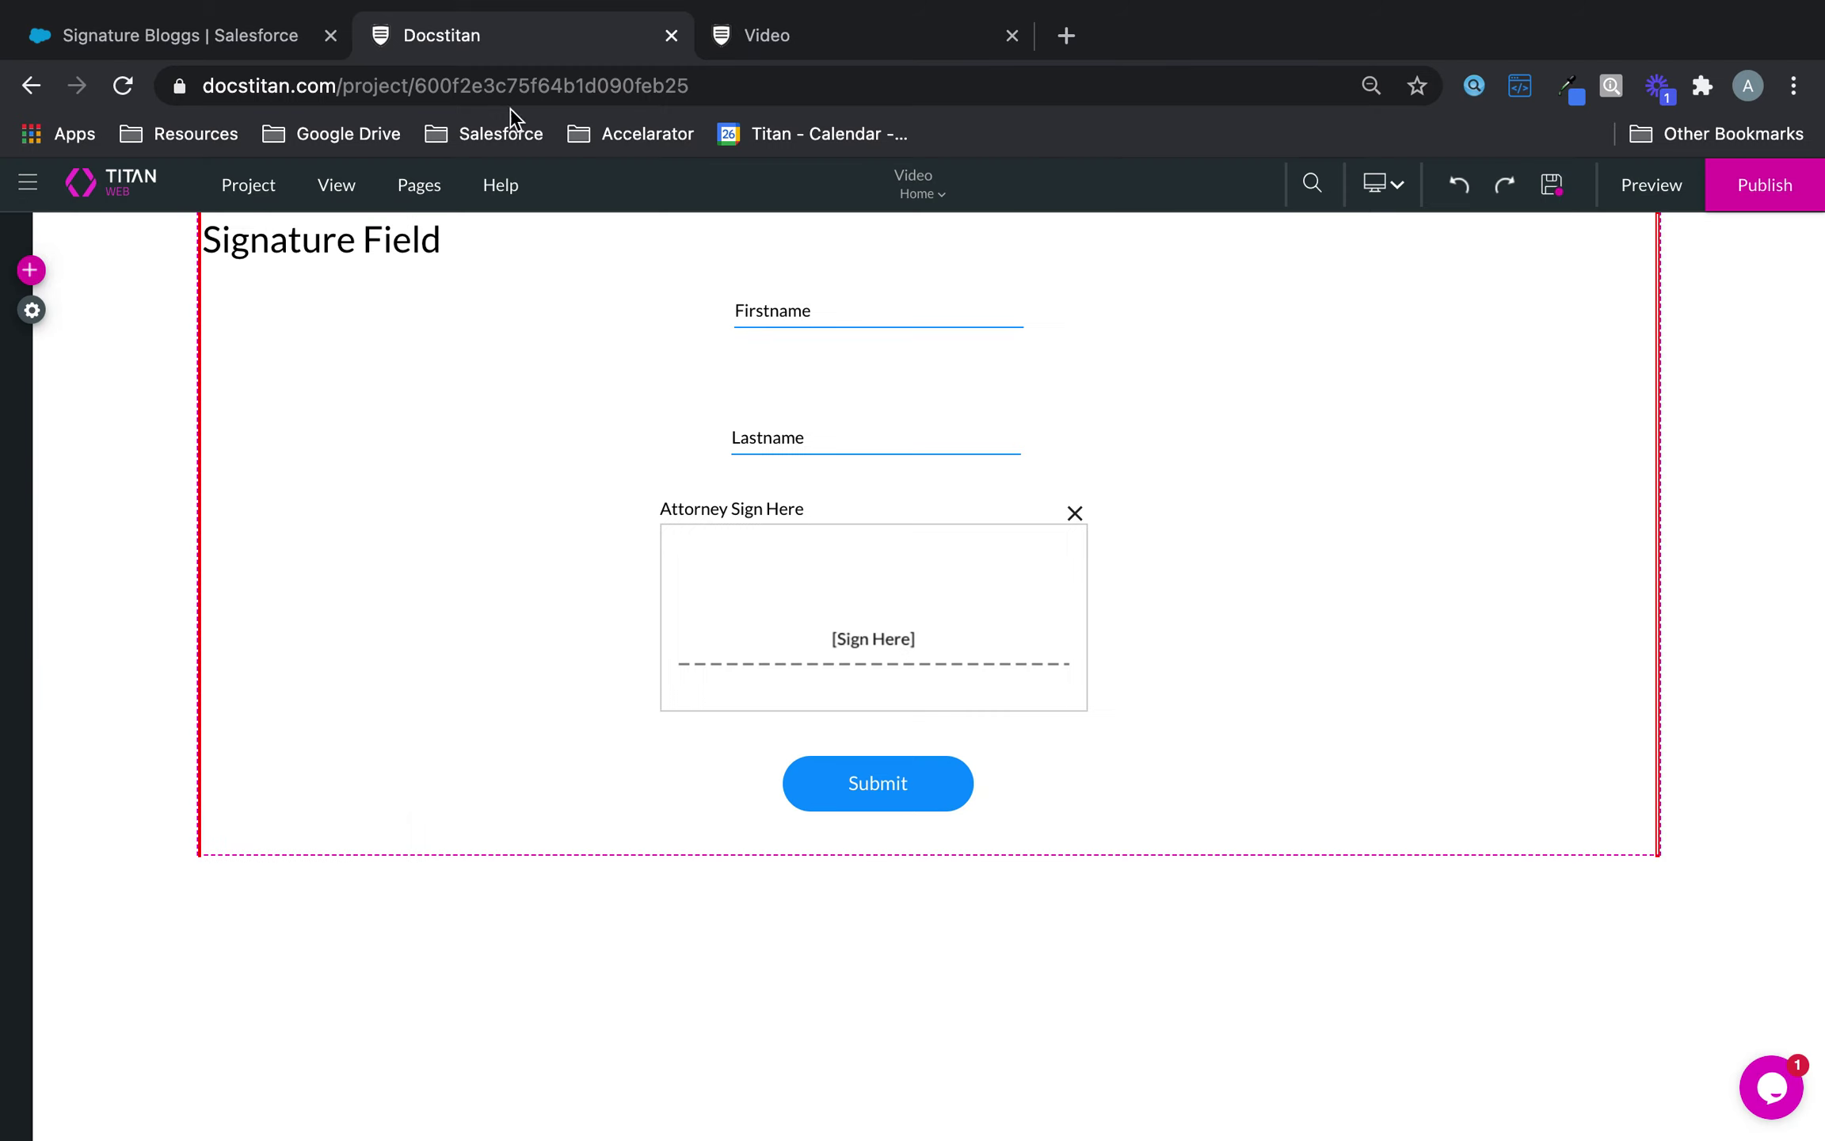
- Switch to Salesforce and delete the contact created by the earlier form submission
click(261, 40)
click(1764, 325)
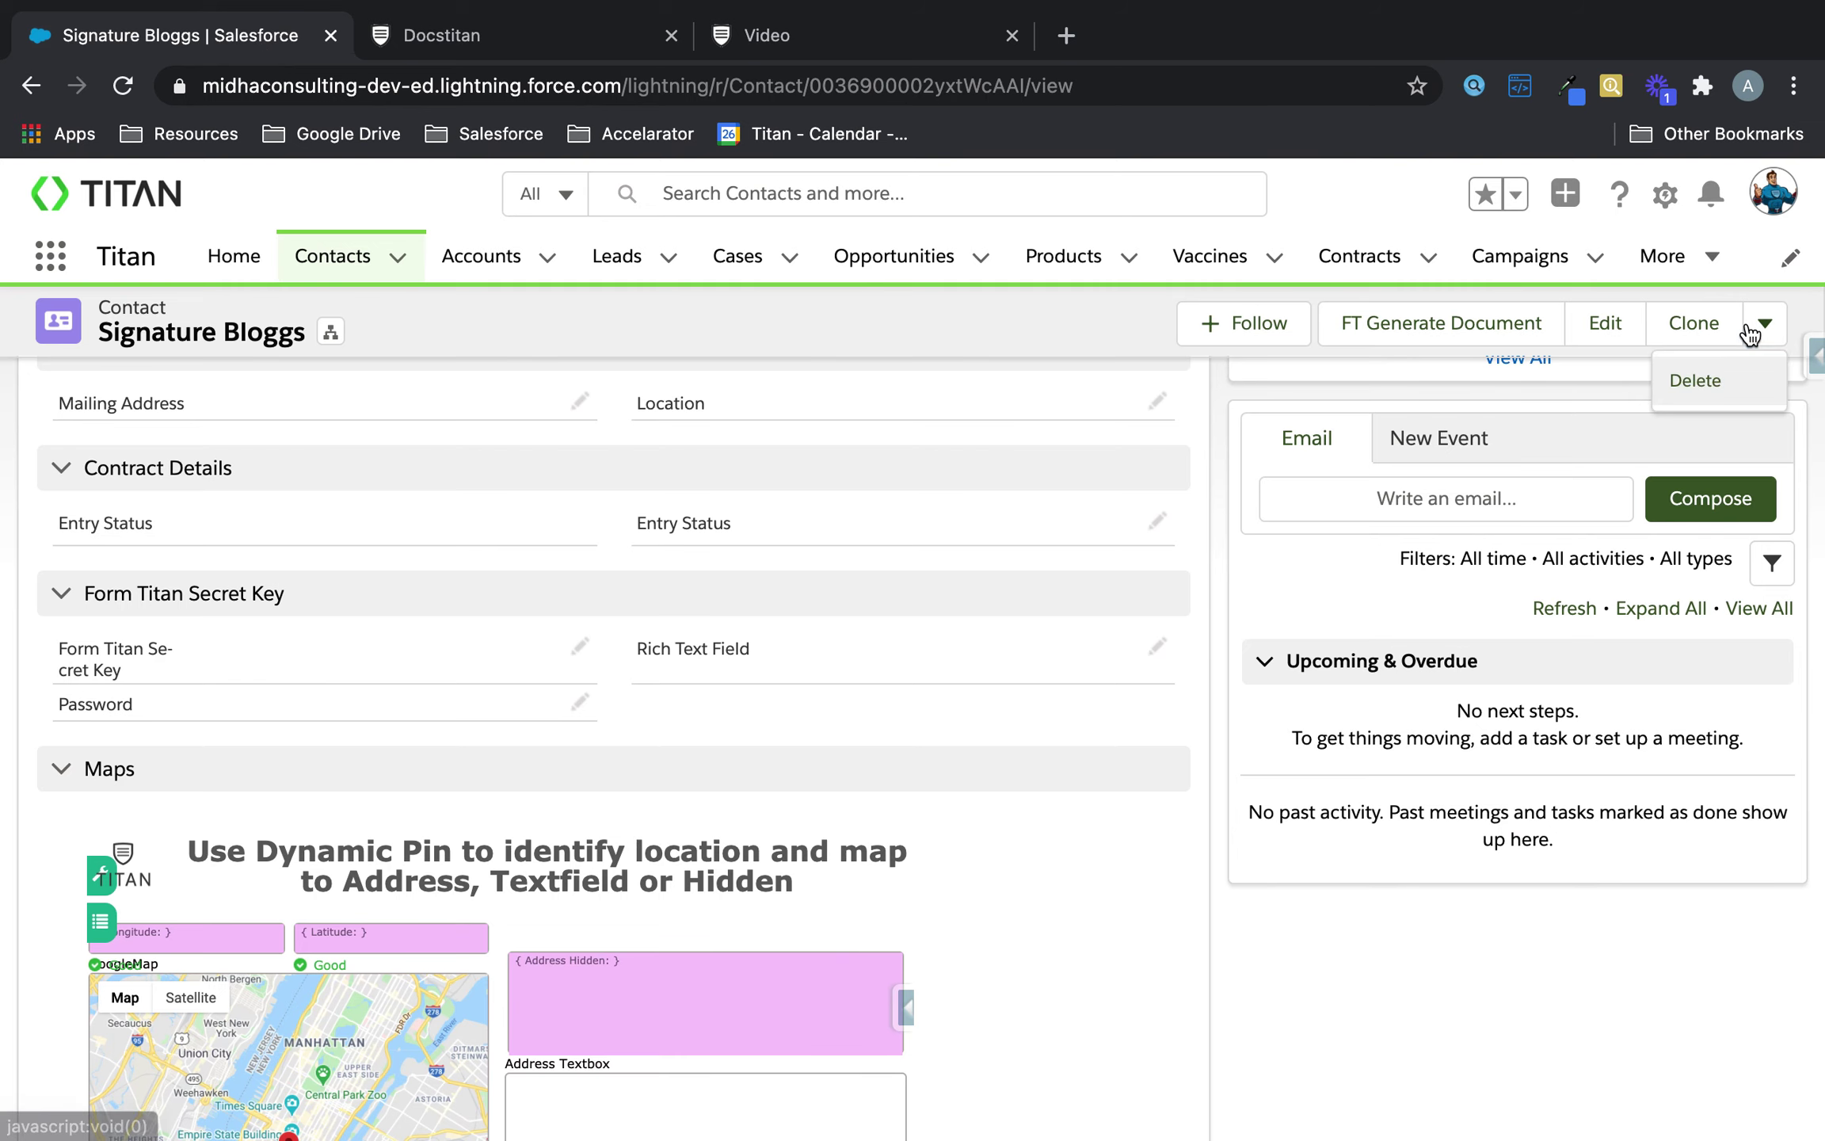
click(1711, 391)
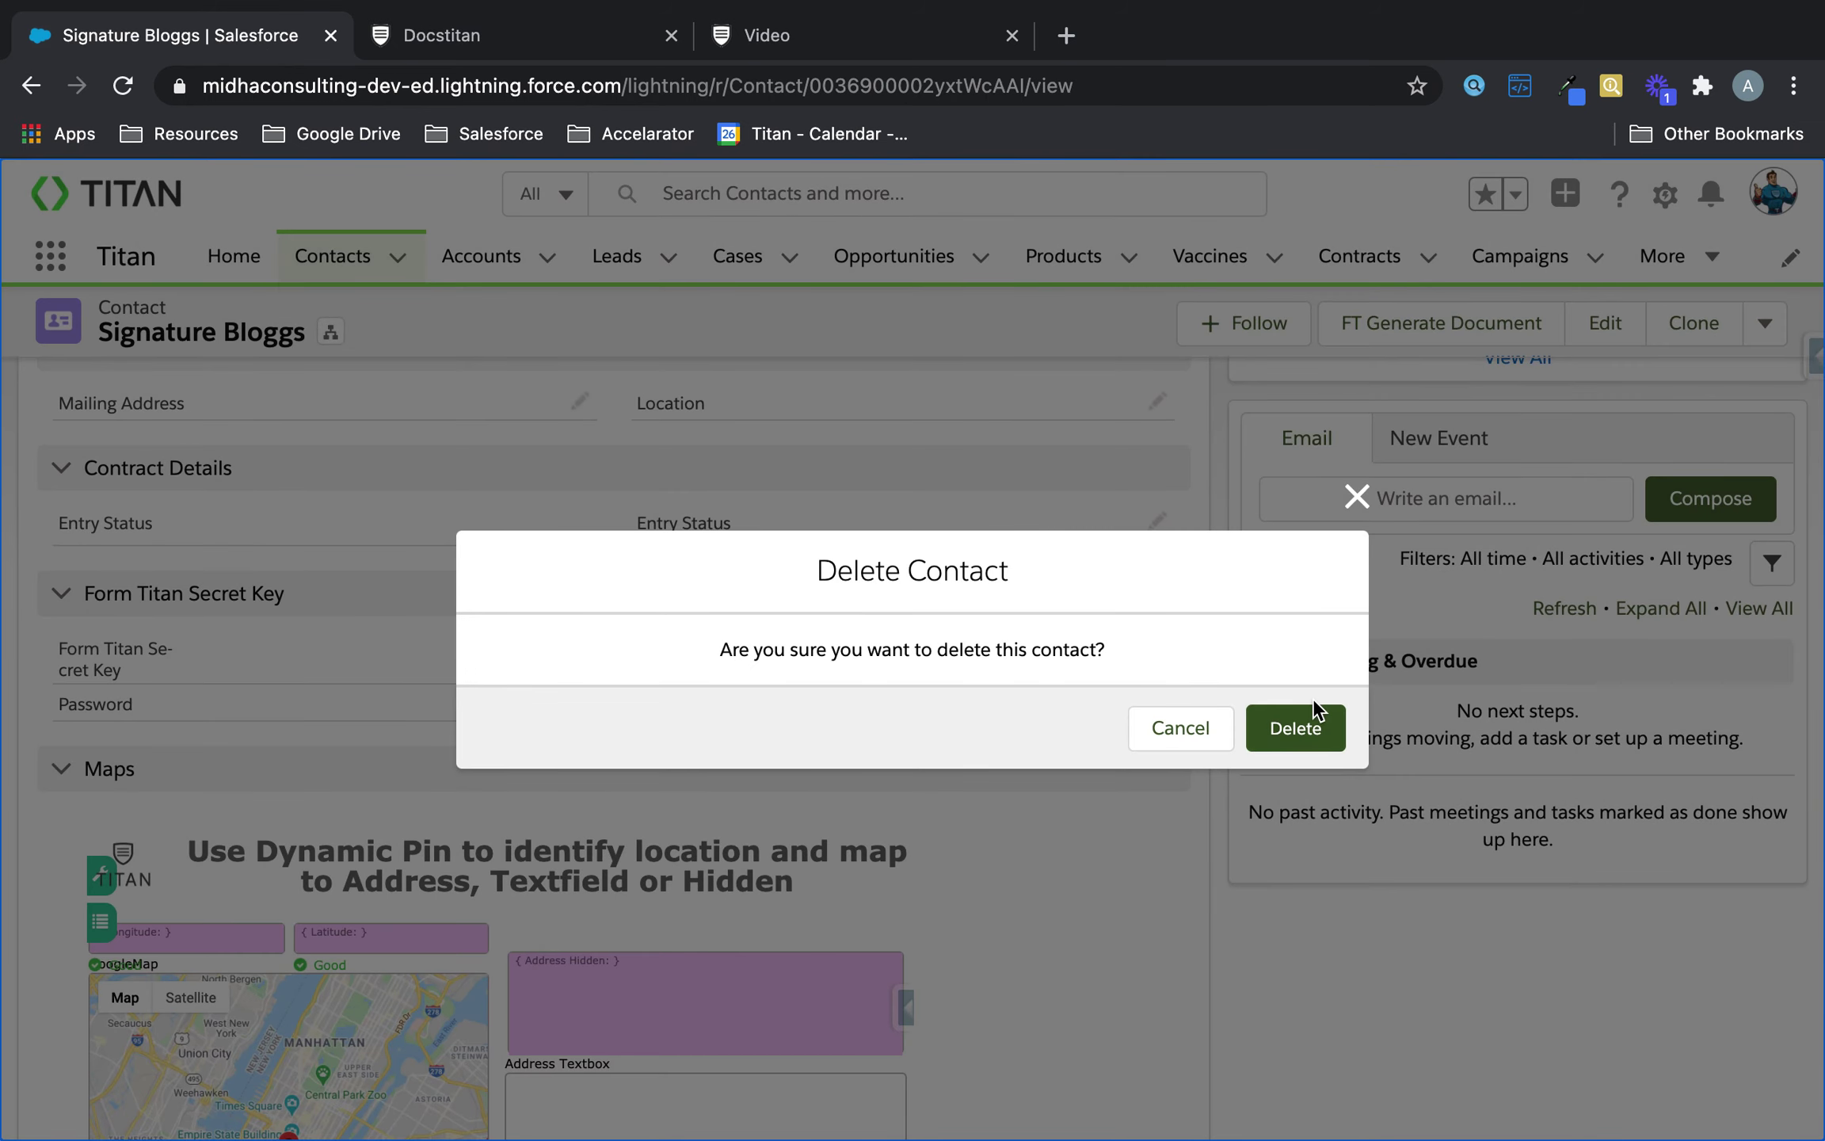
click(1291, 725)
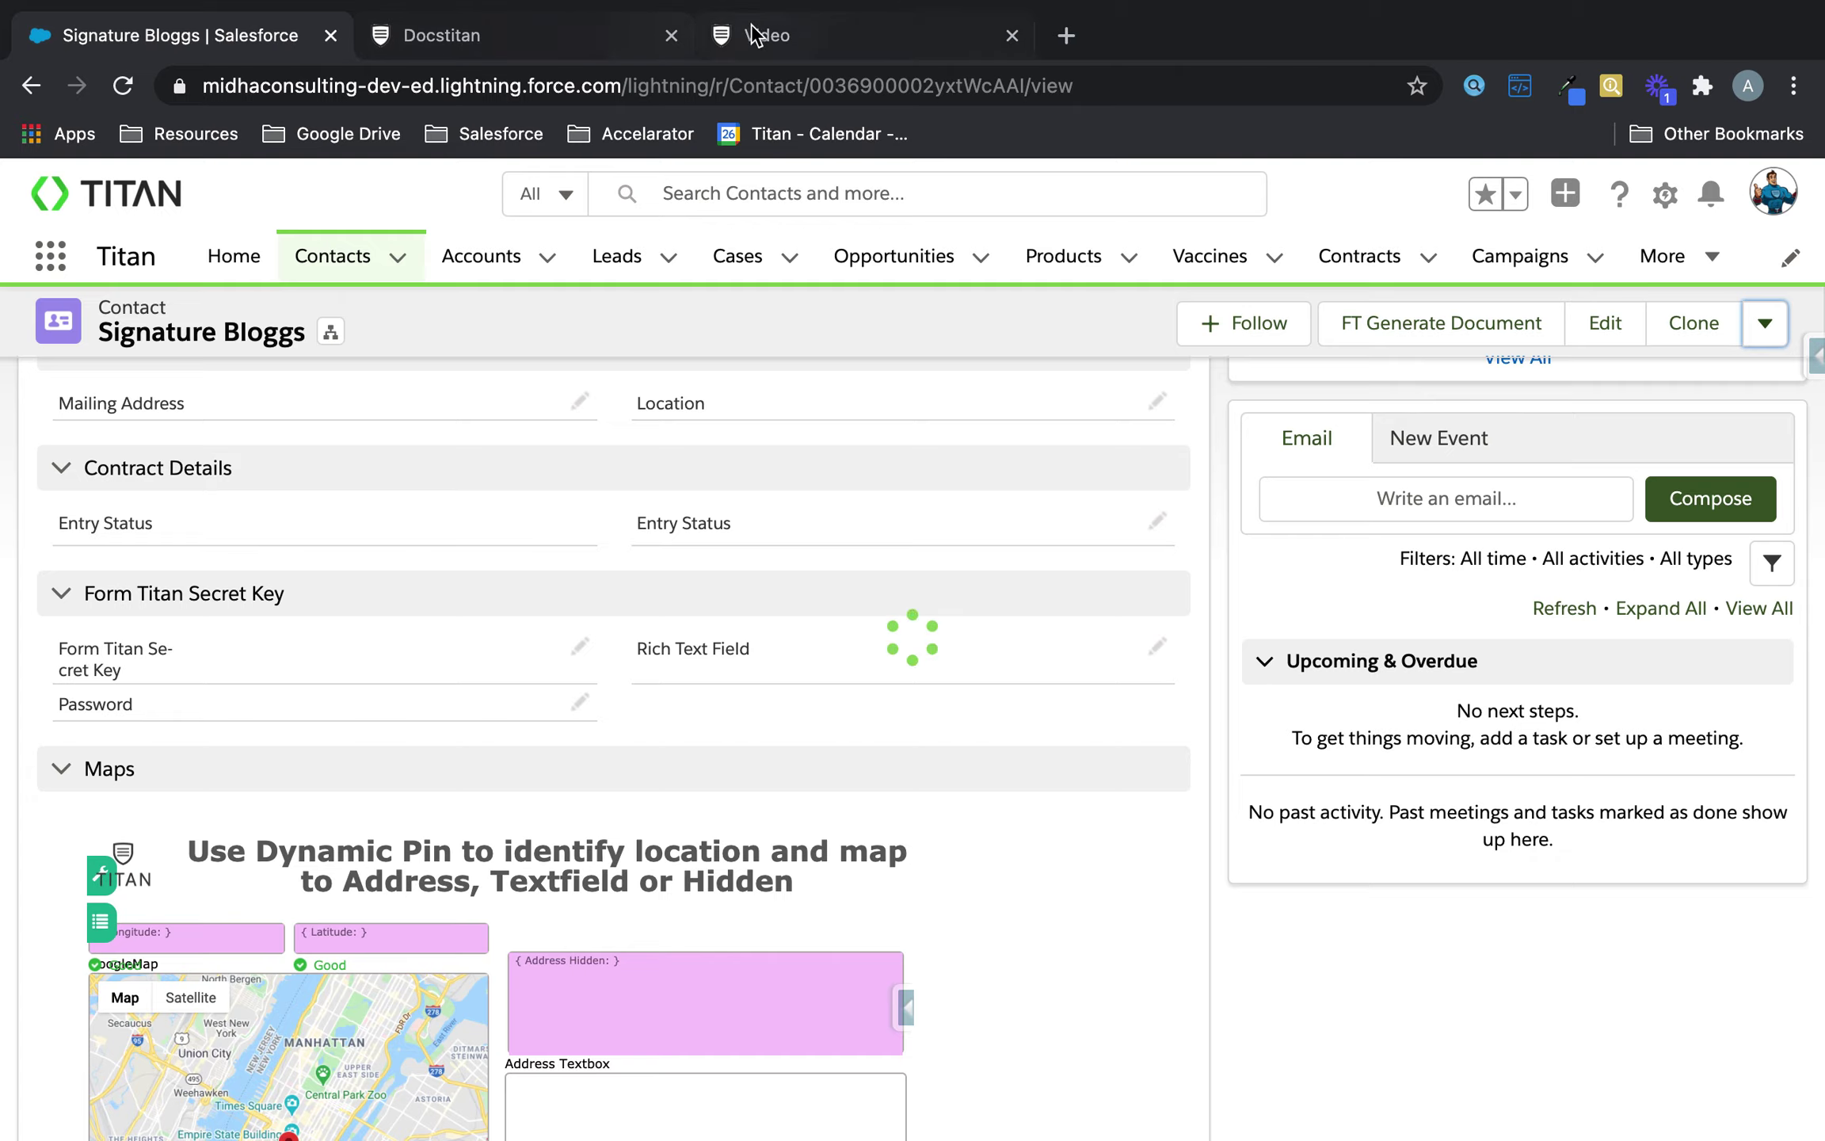
- Reload the published form, enter the contact's Firstname and Lastname, and submit it with a signature drawn under Attorney Sign Here
click(754, 35)
click(134, 89)
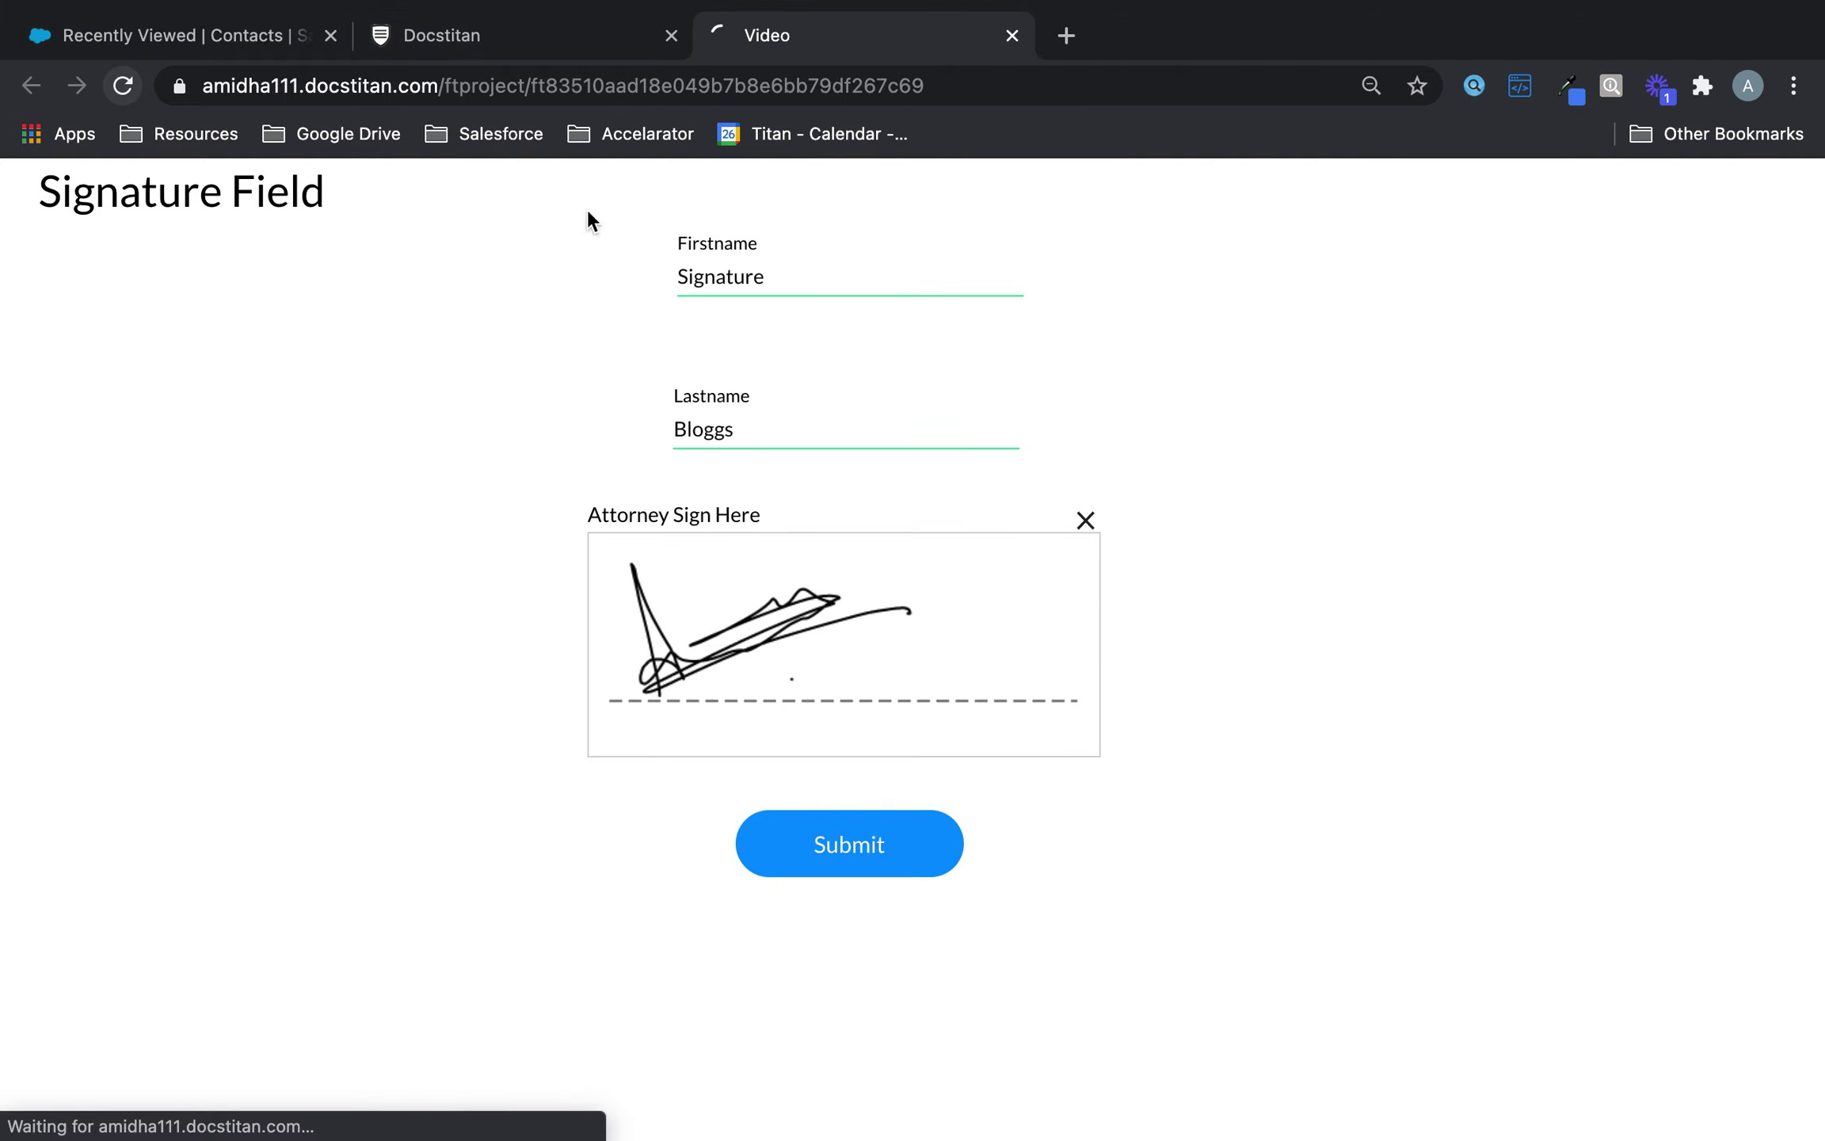
click(889, 282)
text(Signatur)
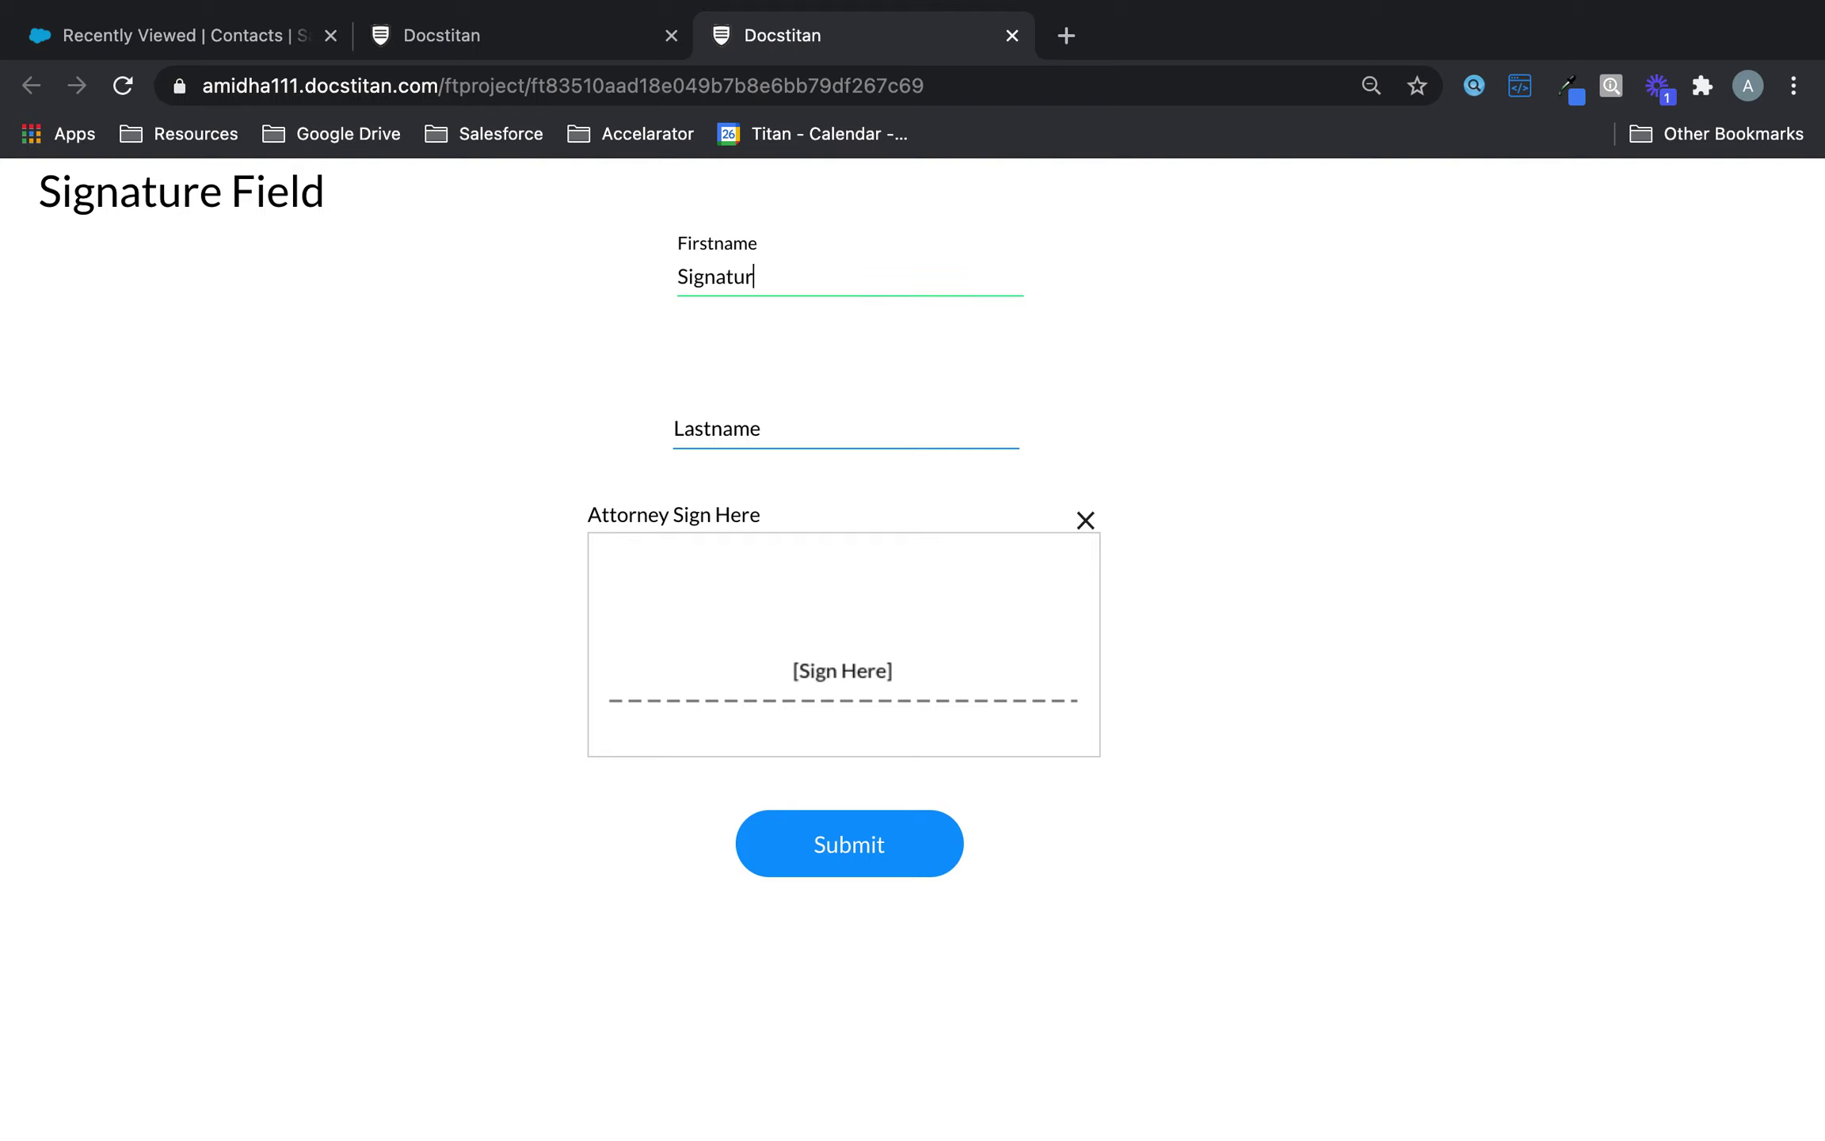
text(e)
click(793, 428)
text(Bloggs)
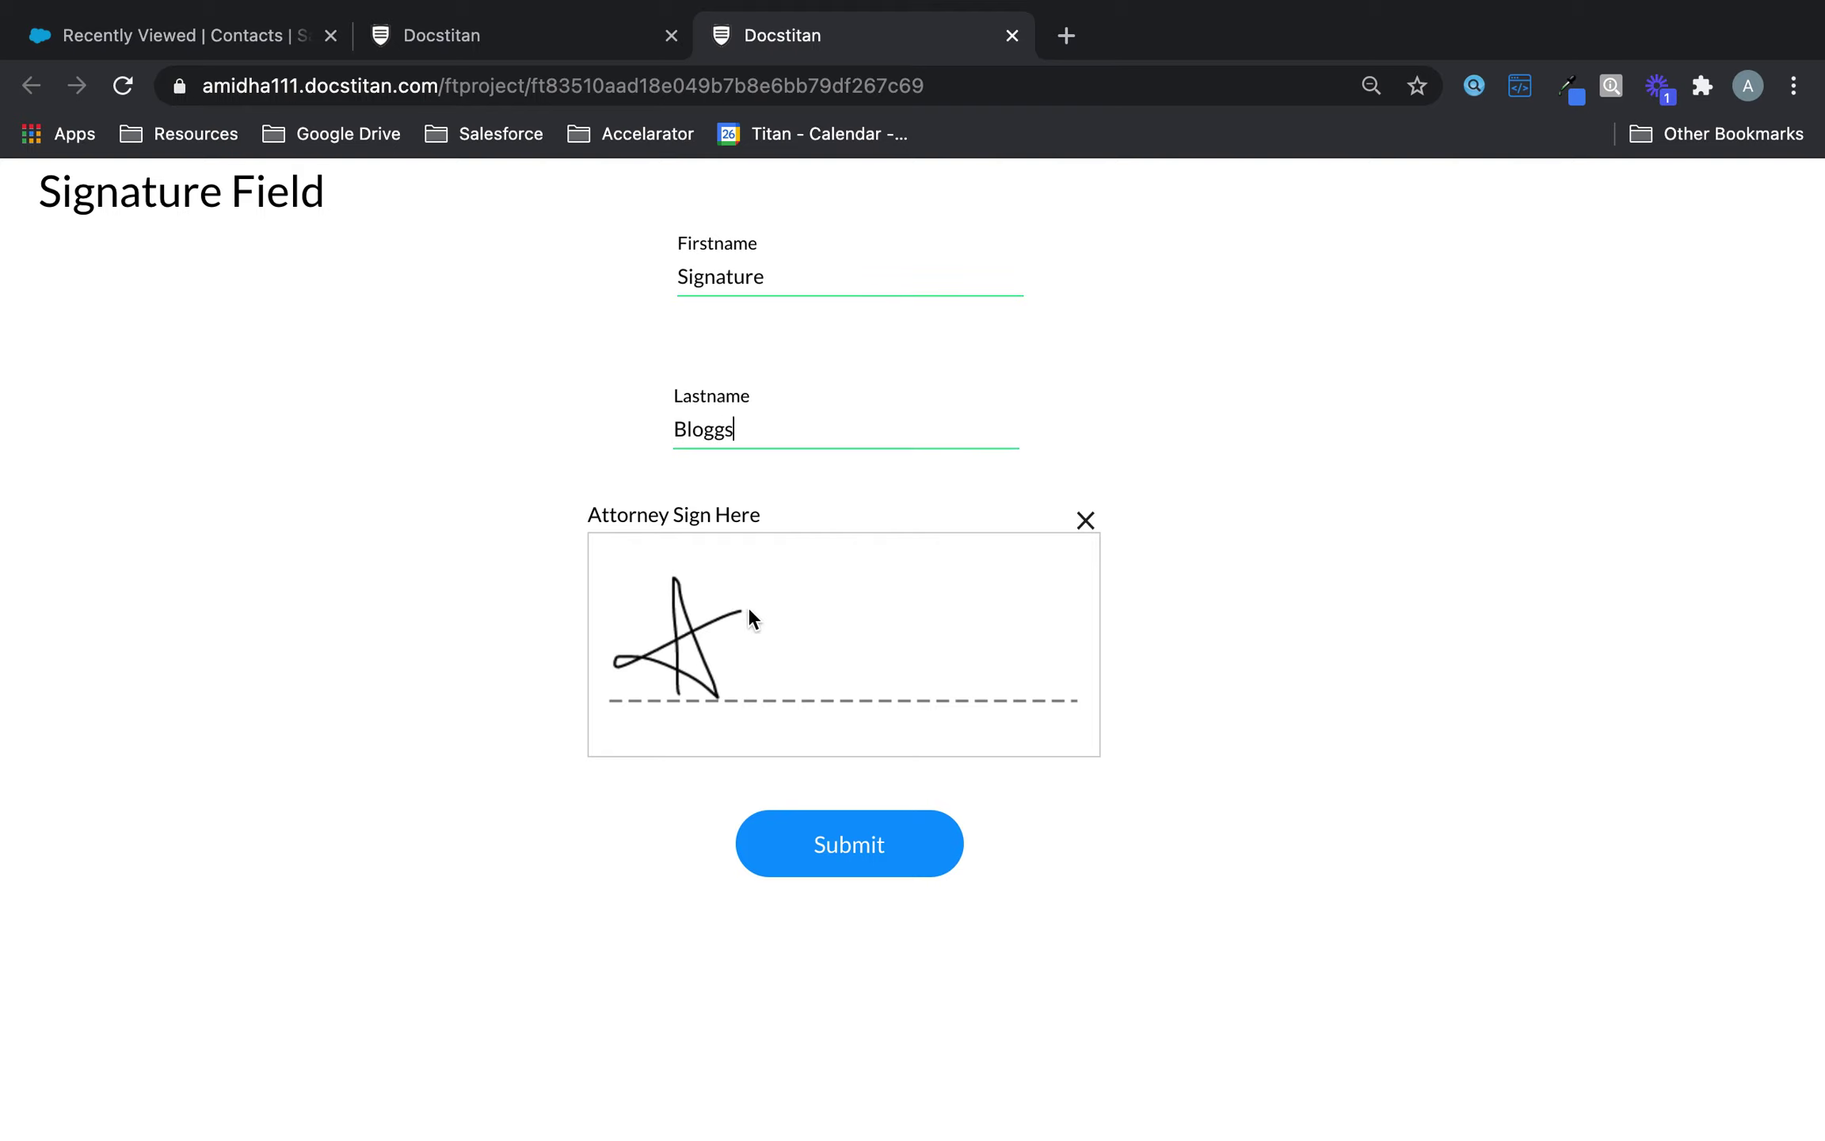
mouse_move(748, 611)
mouse_down()
mouse_move(683, 723)
mouse_move(1092, 581)
mouse_up()
click(890, 828)
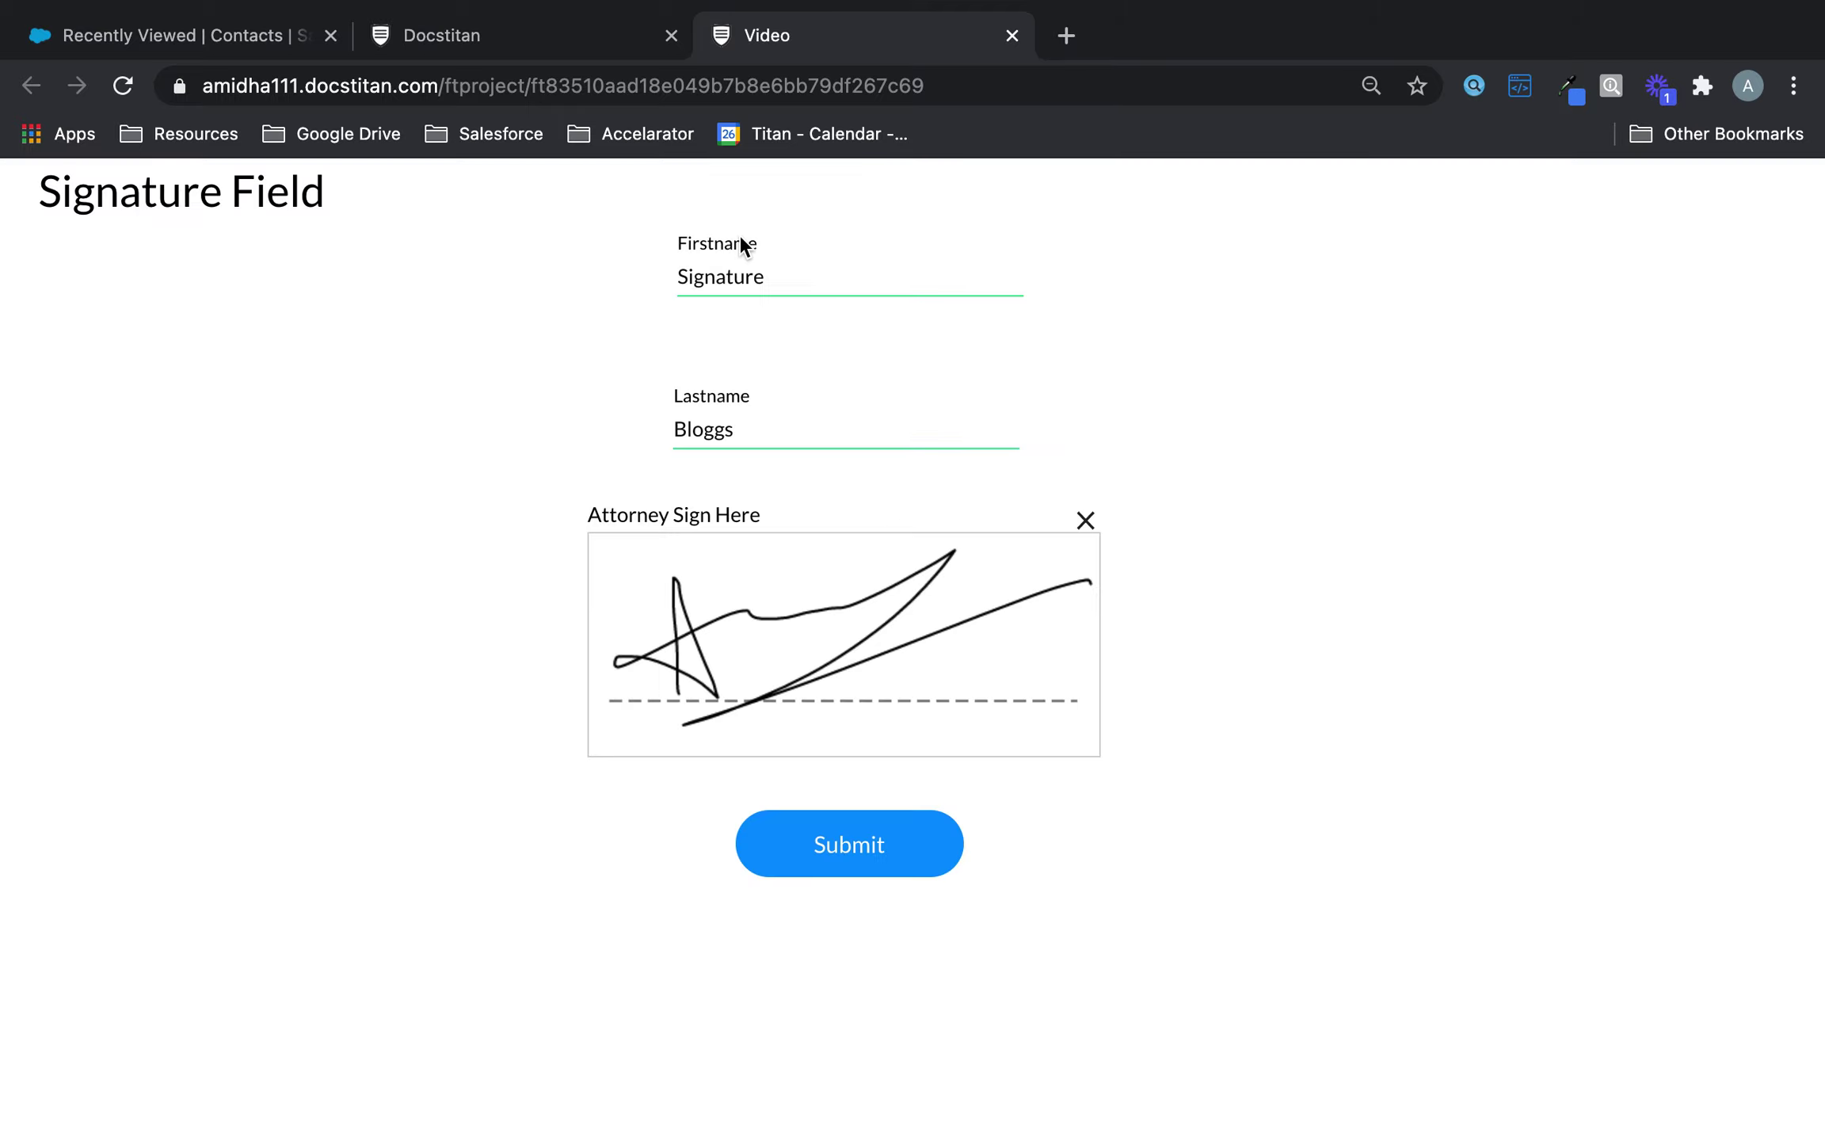
- Switch to Salesforce, open the newly created contact from the refreshed Contacts list, and check its Rich Text Field, reloading the record
click(206, 18)
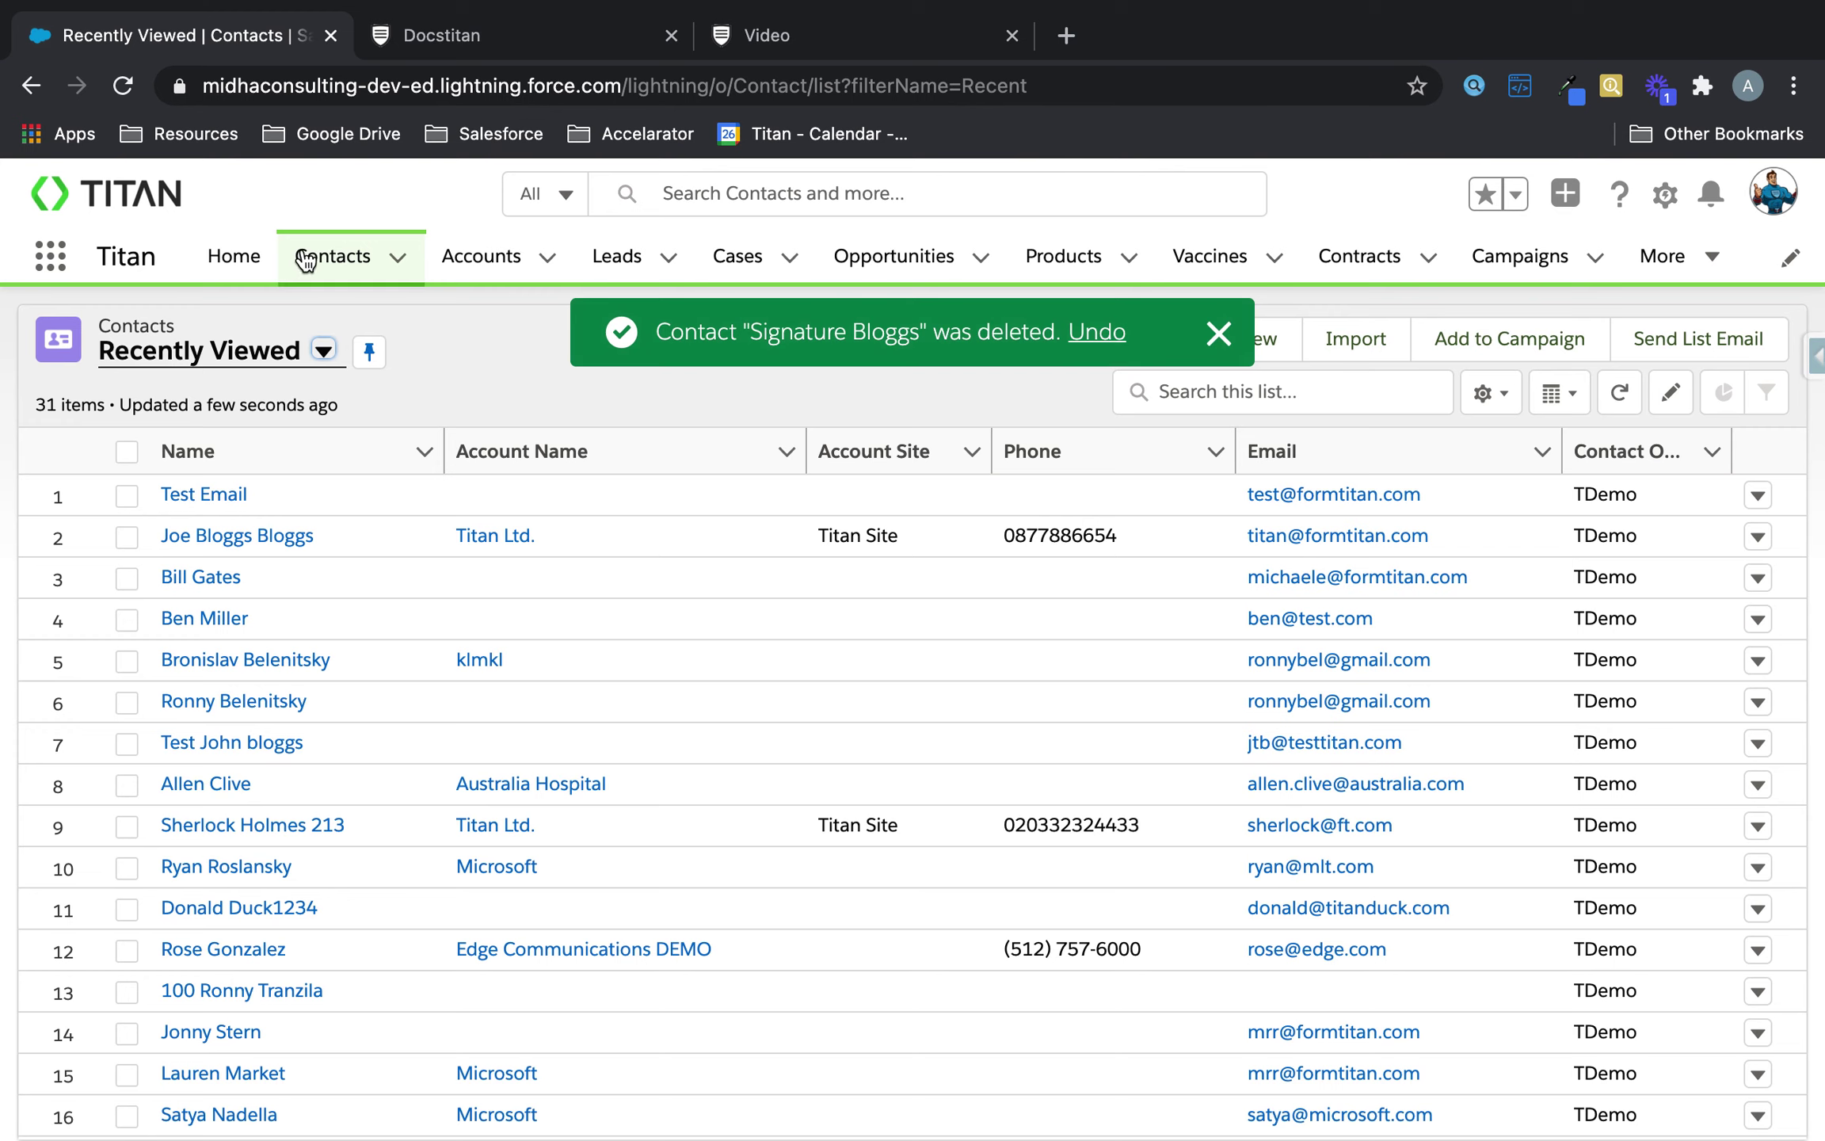
click(307, 259)
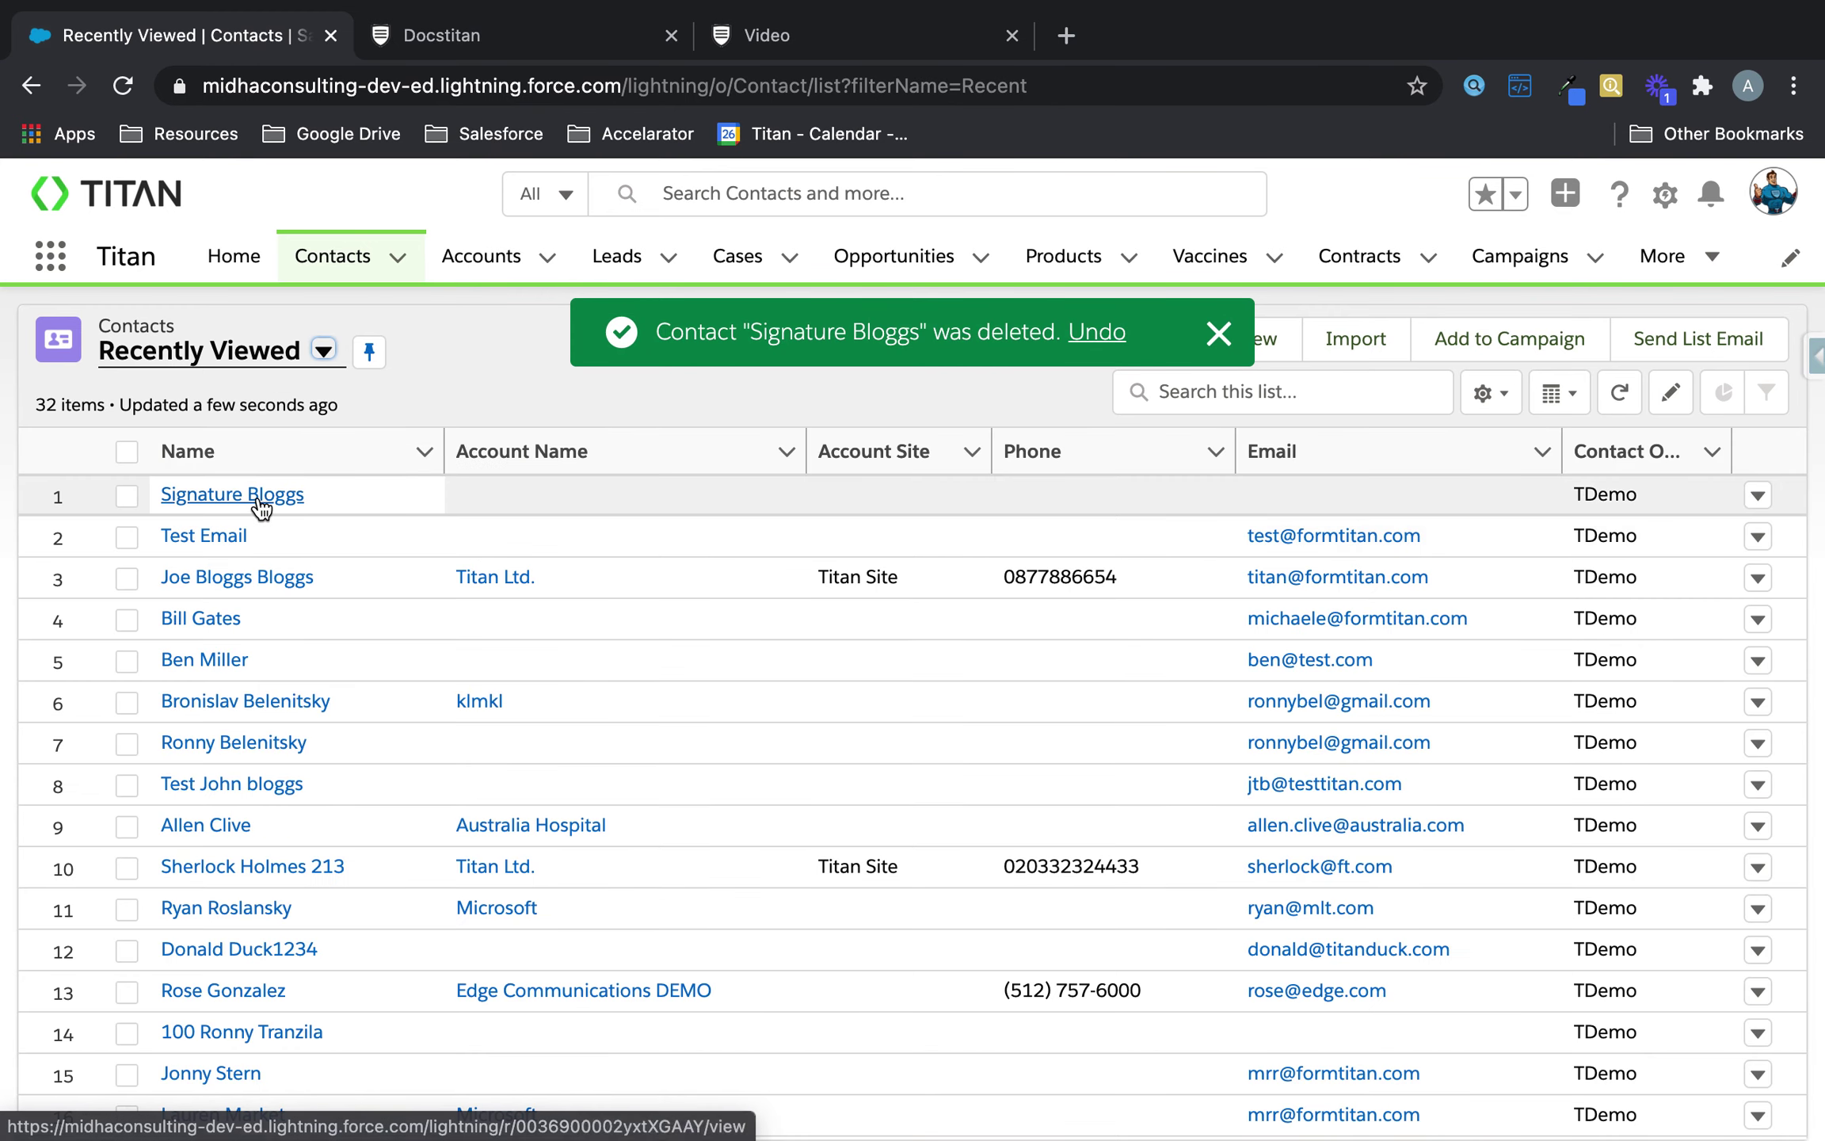
click(252, 498)
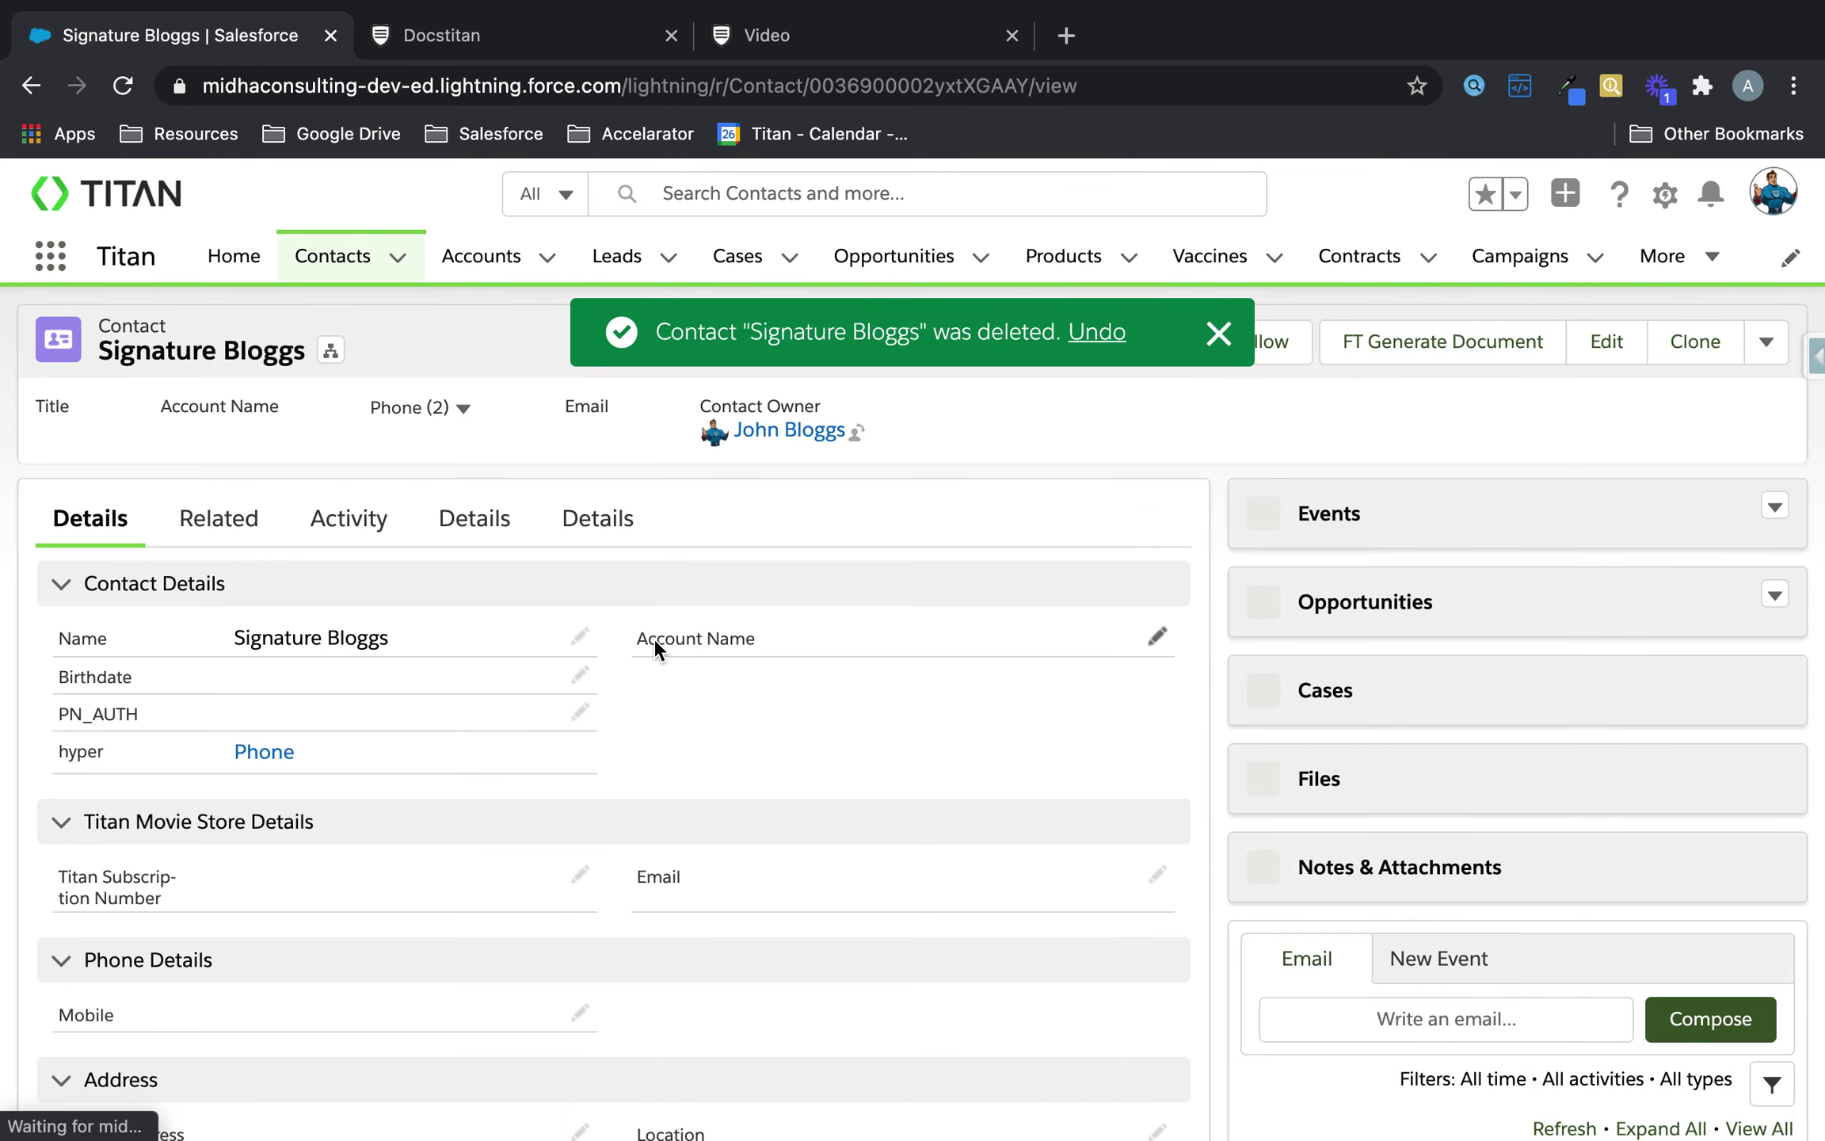
scroll(656, 644, down, 5)
scroll(837, 672, down, 5)
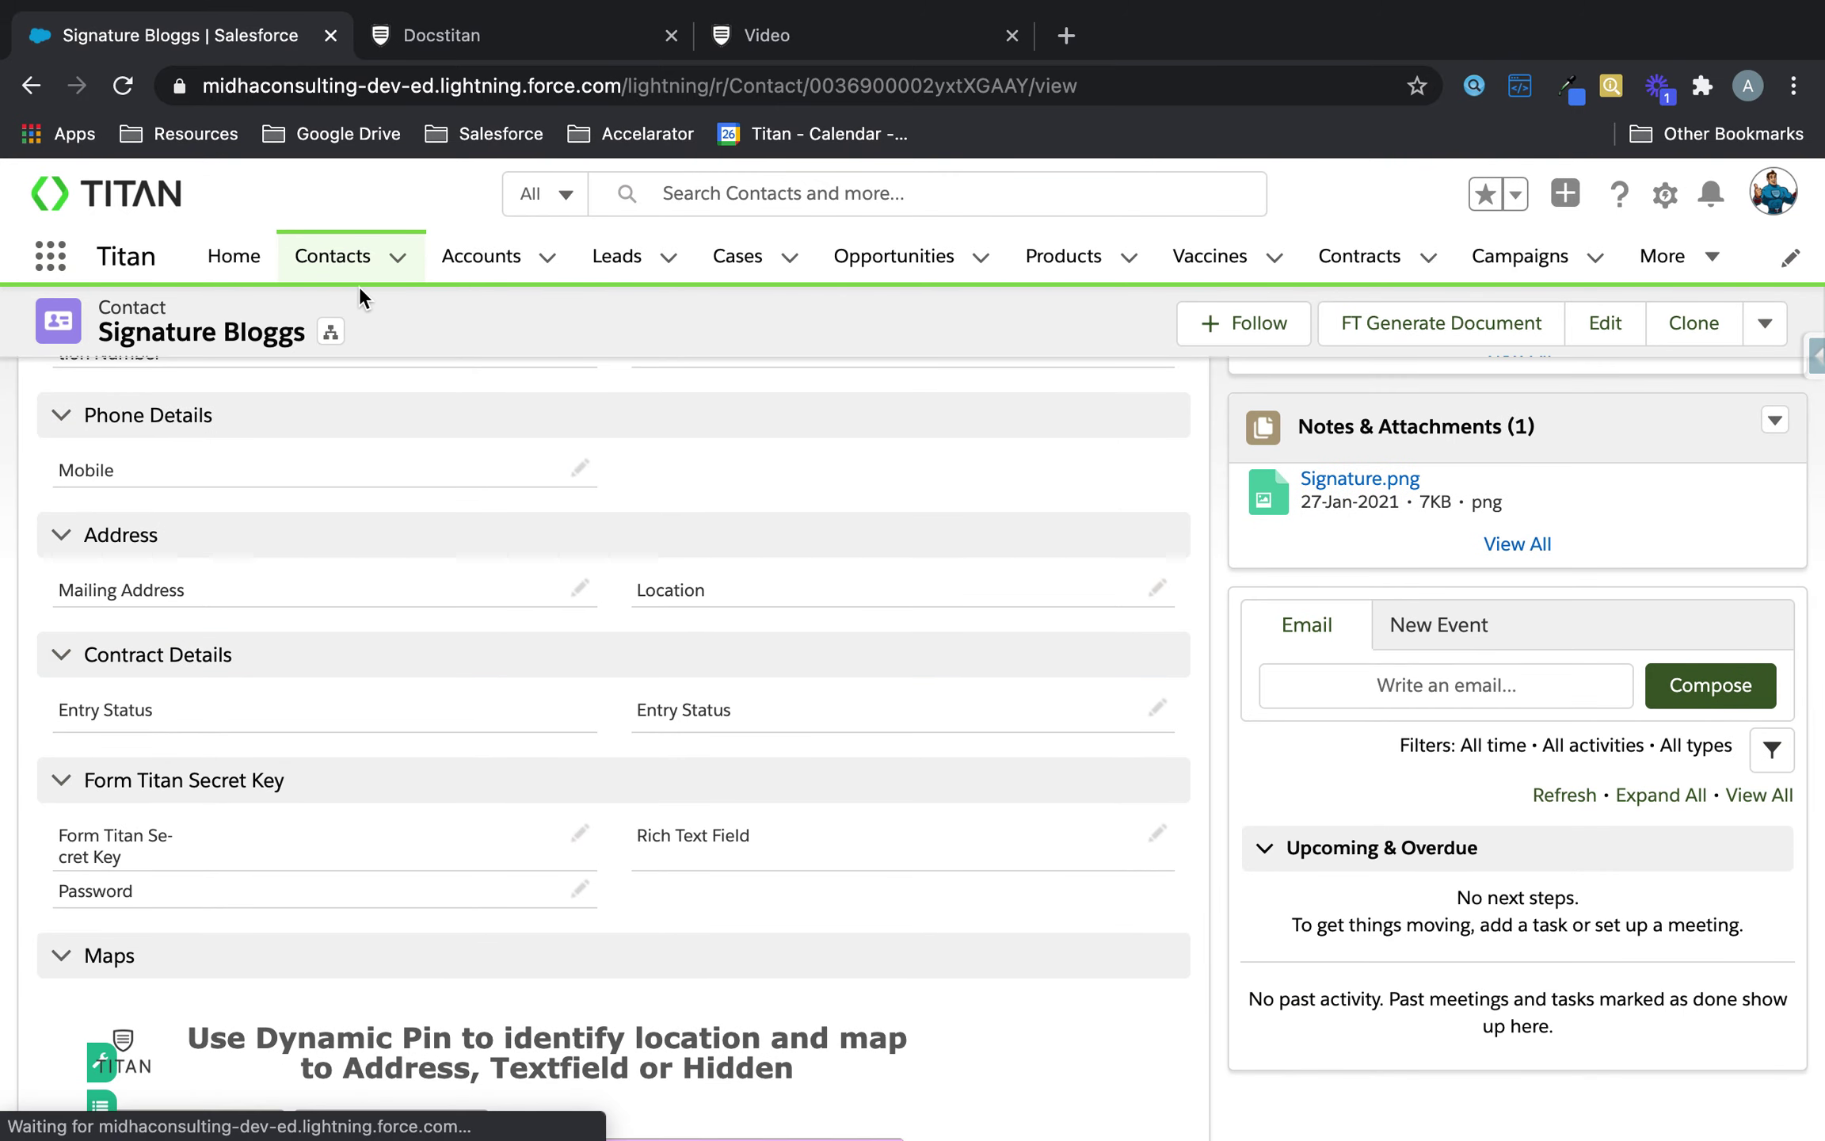
click(132, 93)
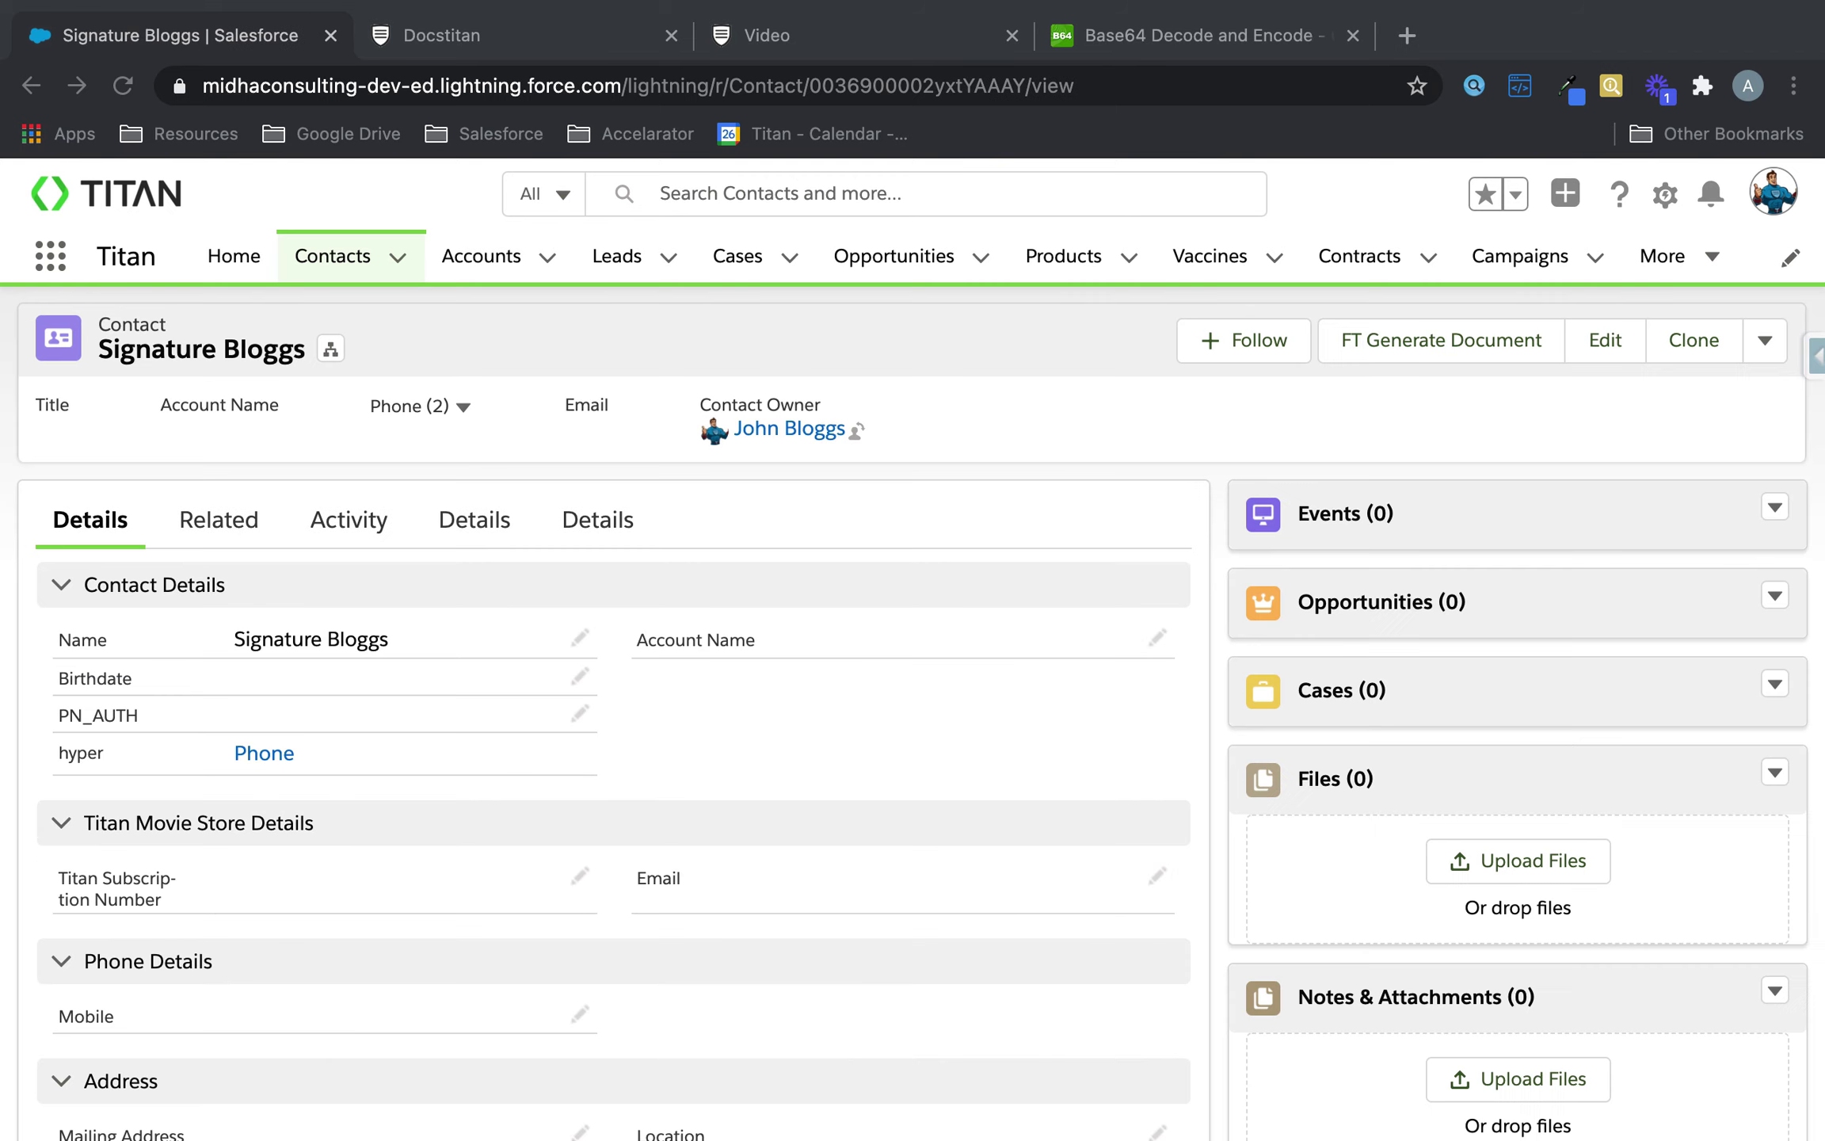
- Inspect the signature image in the contact's Rich Text Field, opening the field for editing
scroll(1330, 263, down, 7)
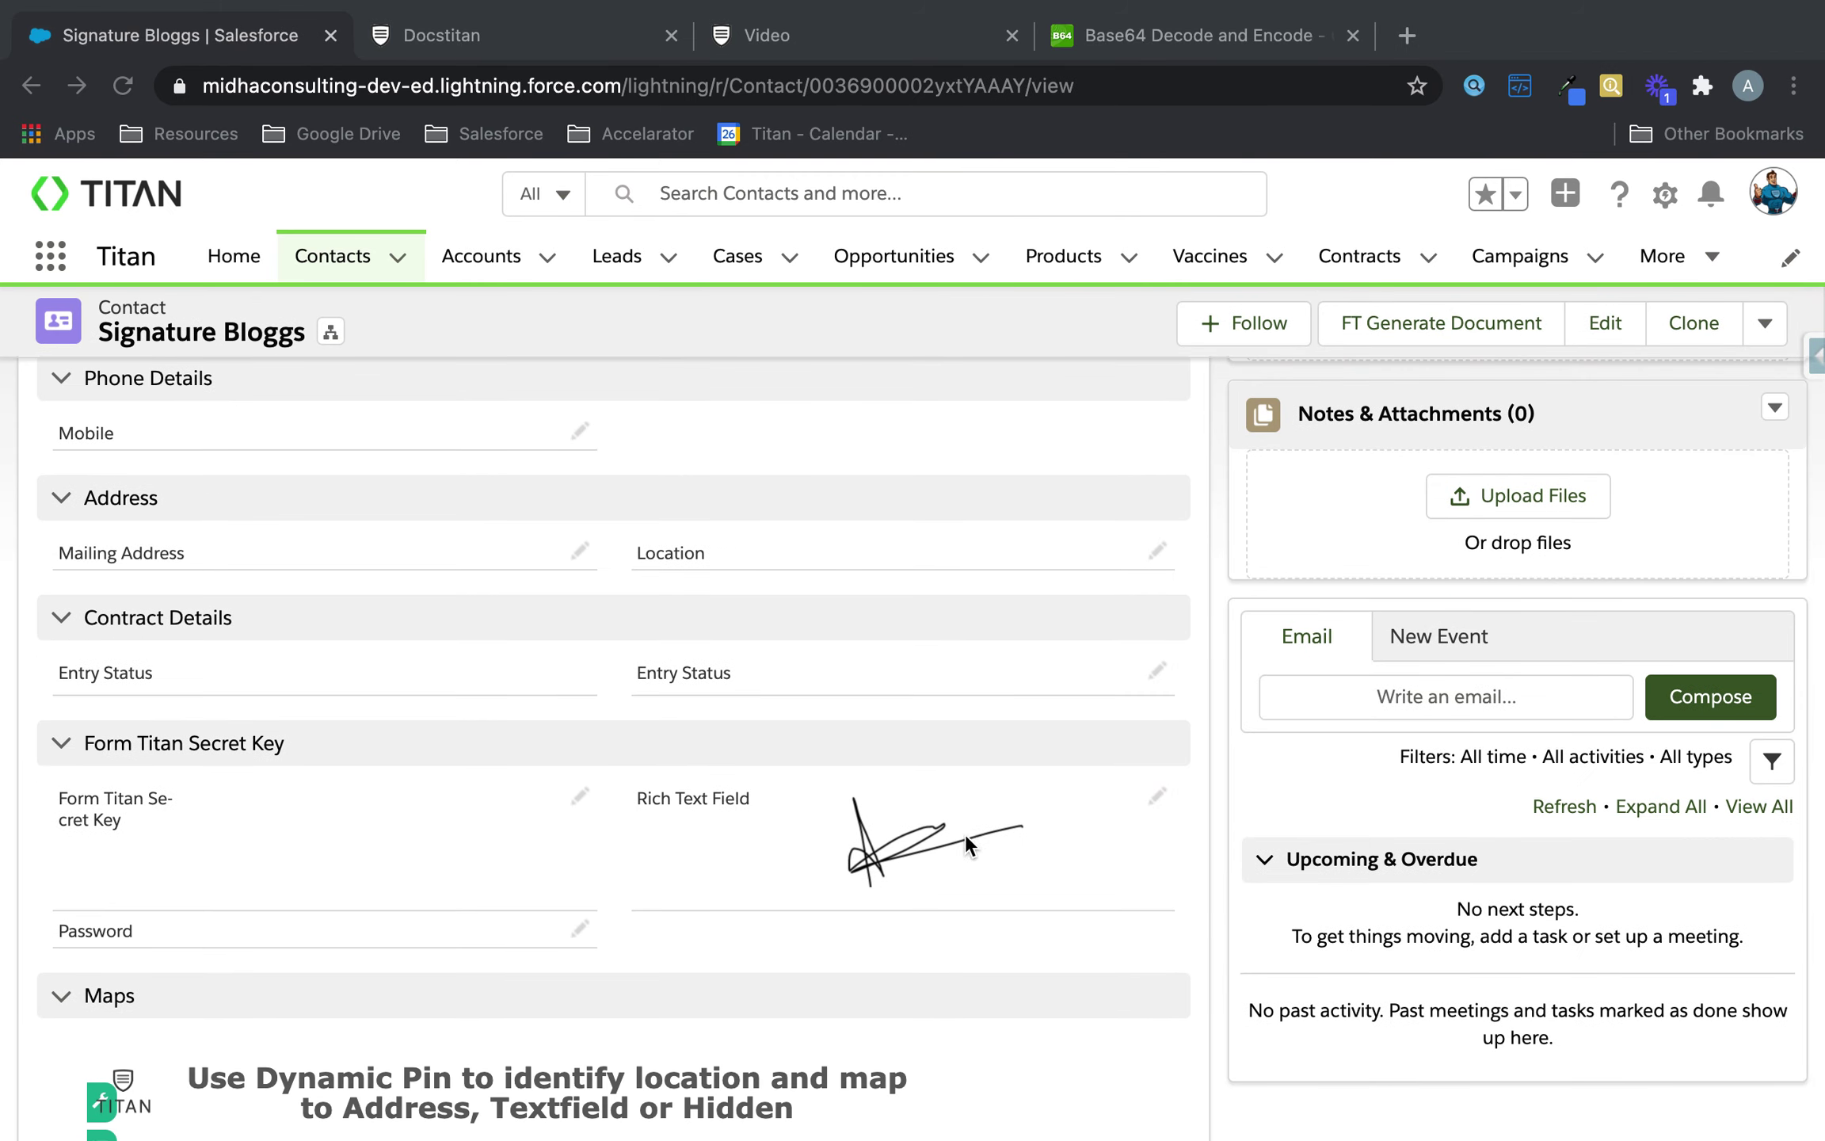
click(1149, 800)
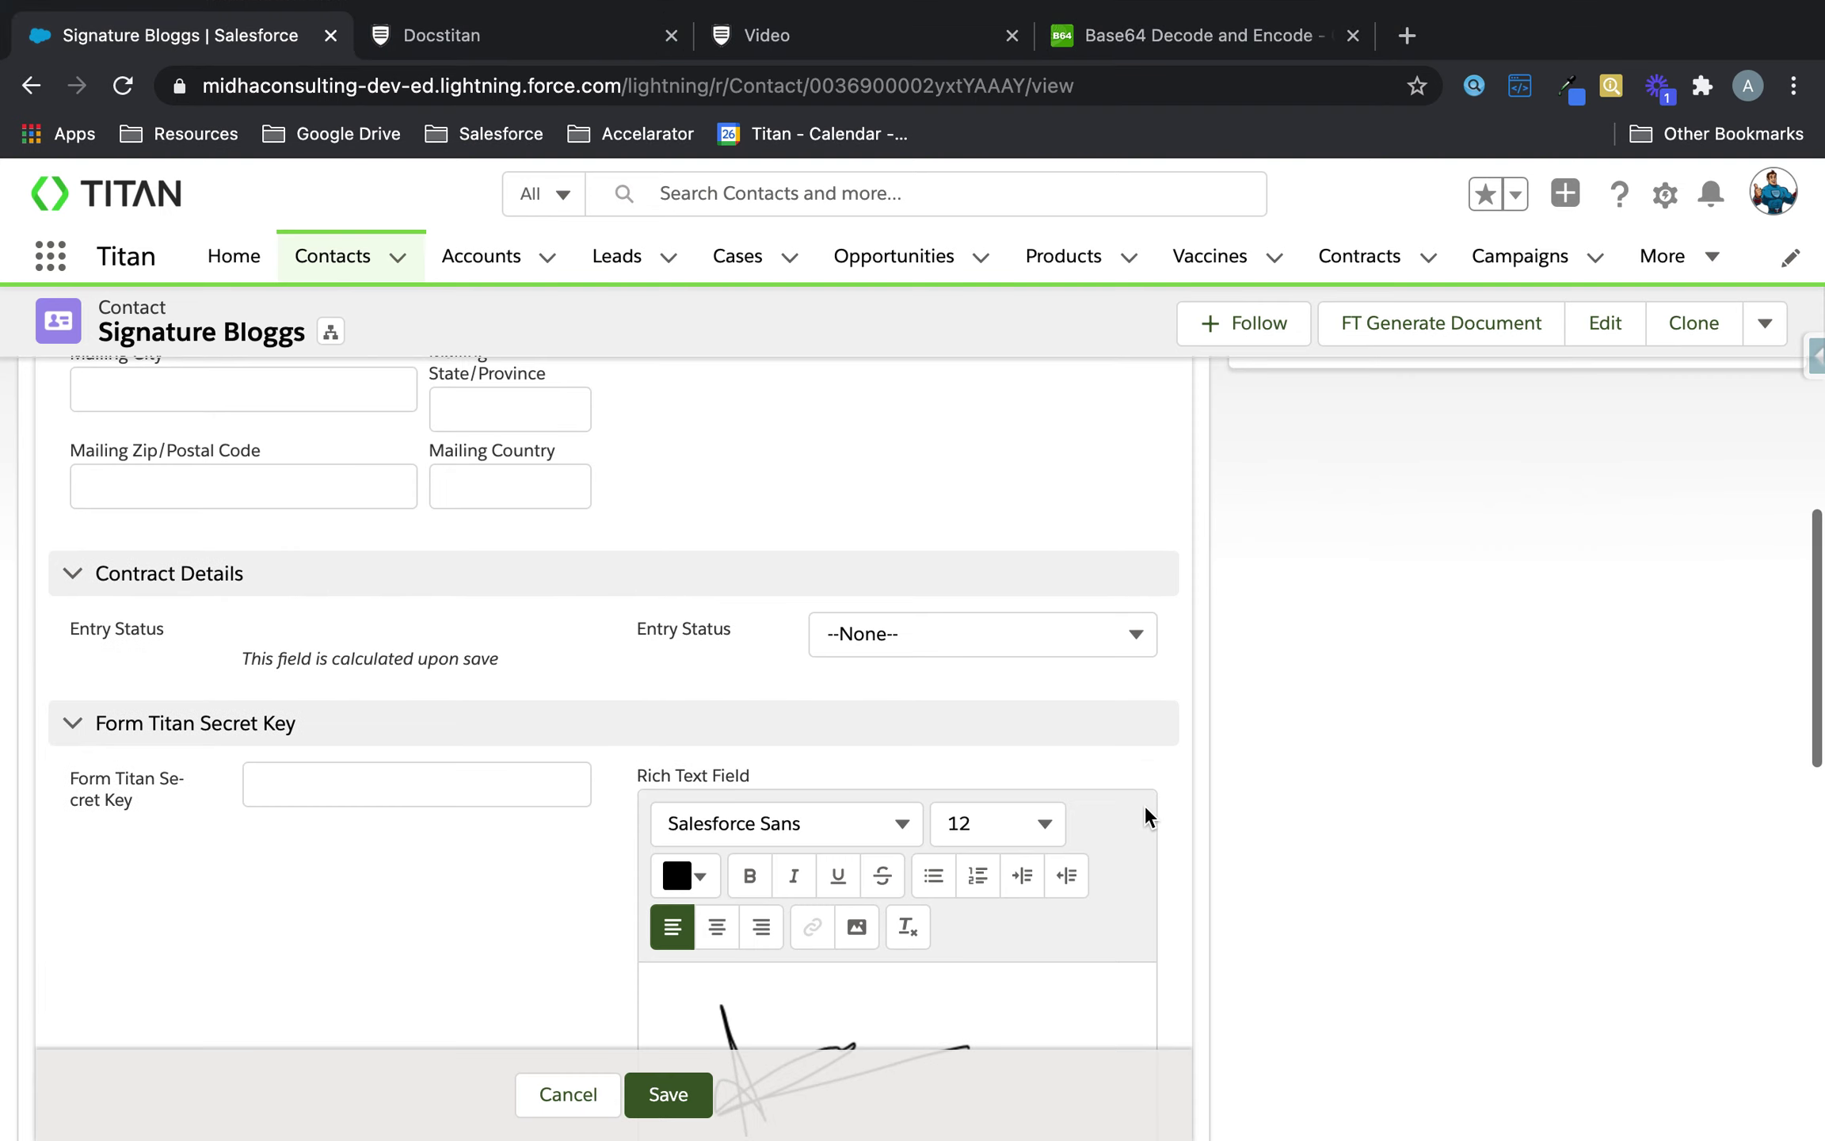
click(976, 870)
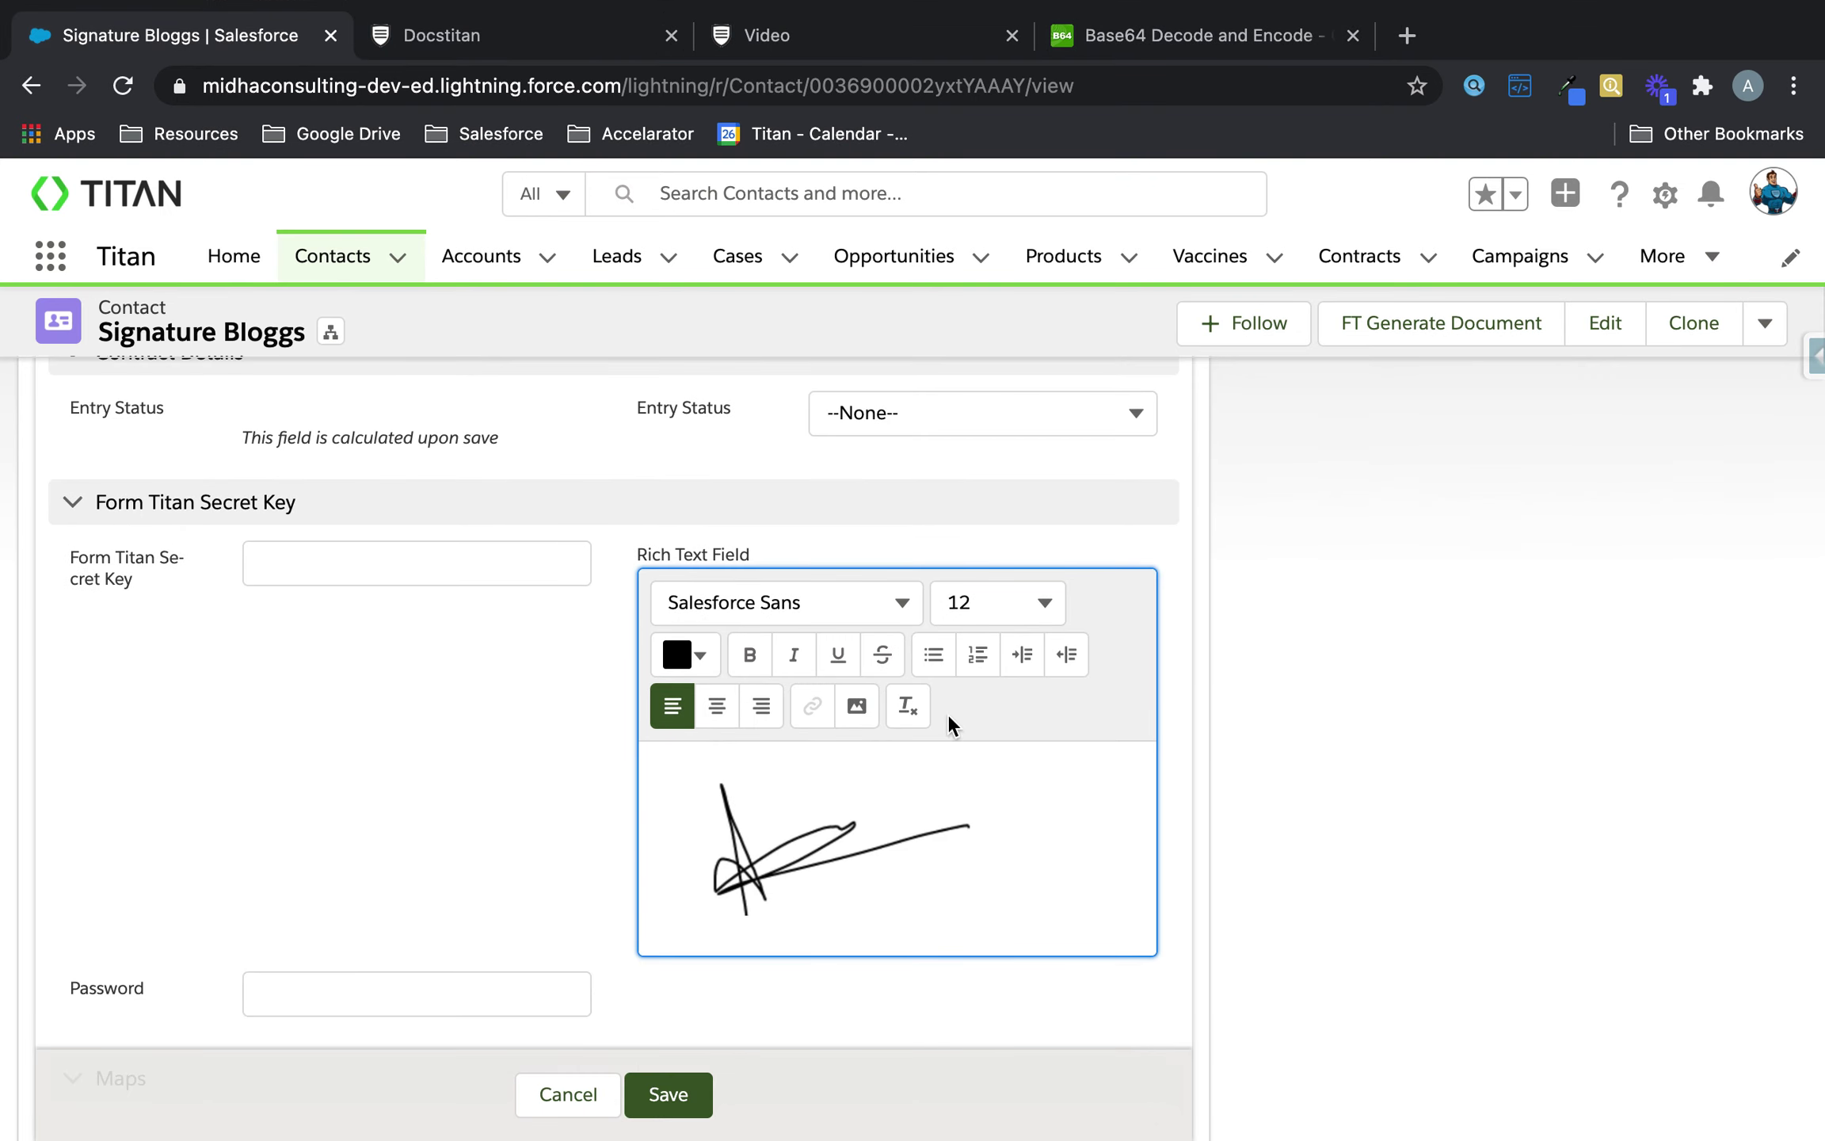
scroll(949, 714, up, 15)
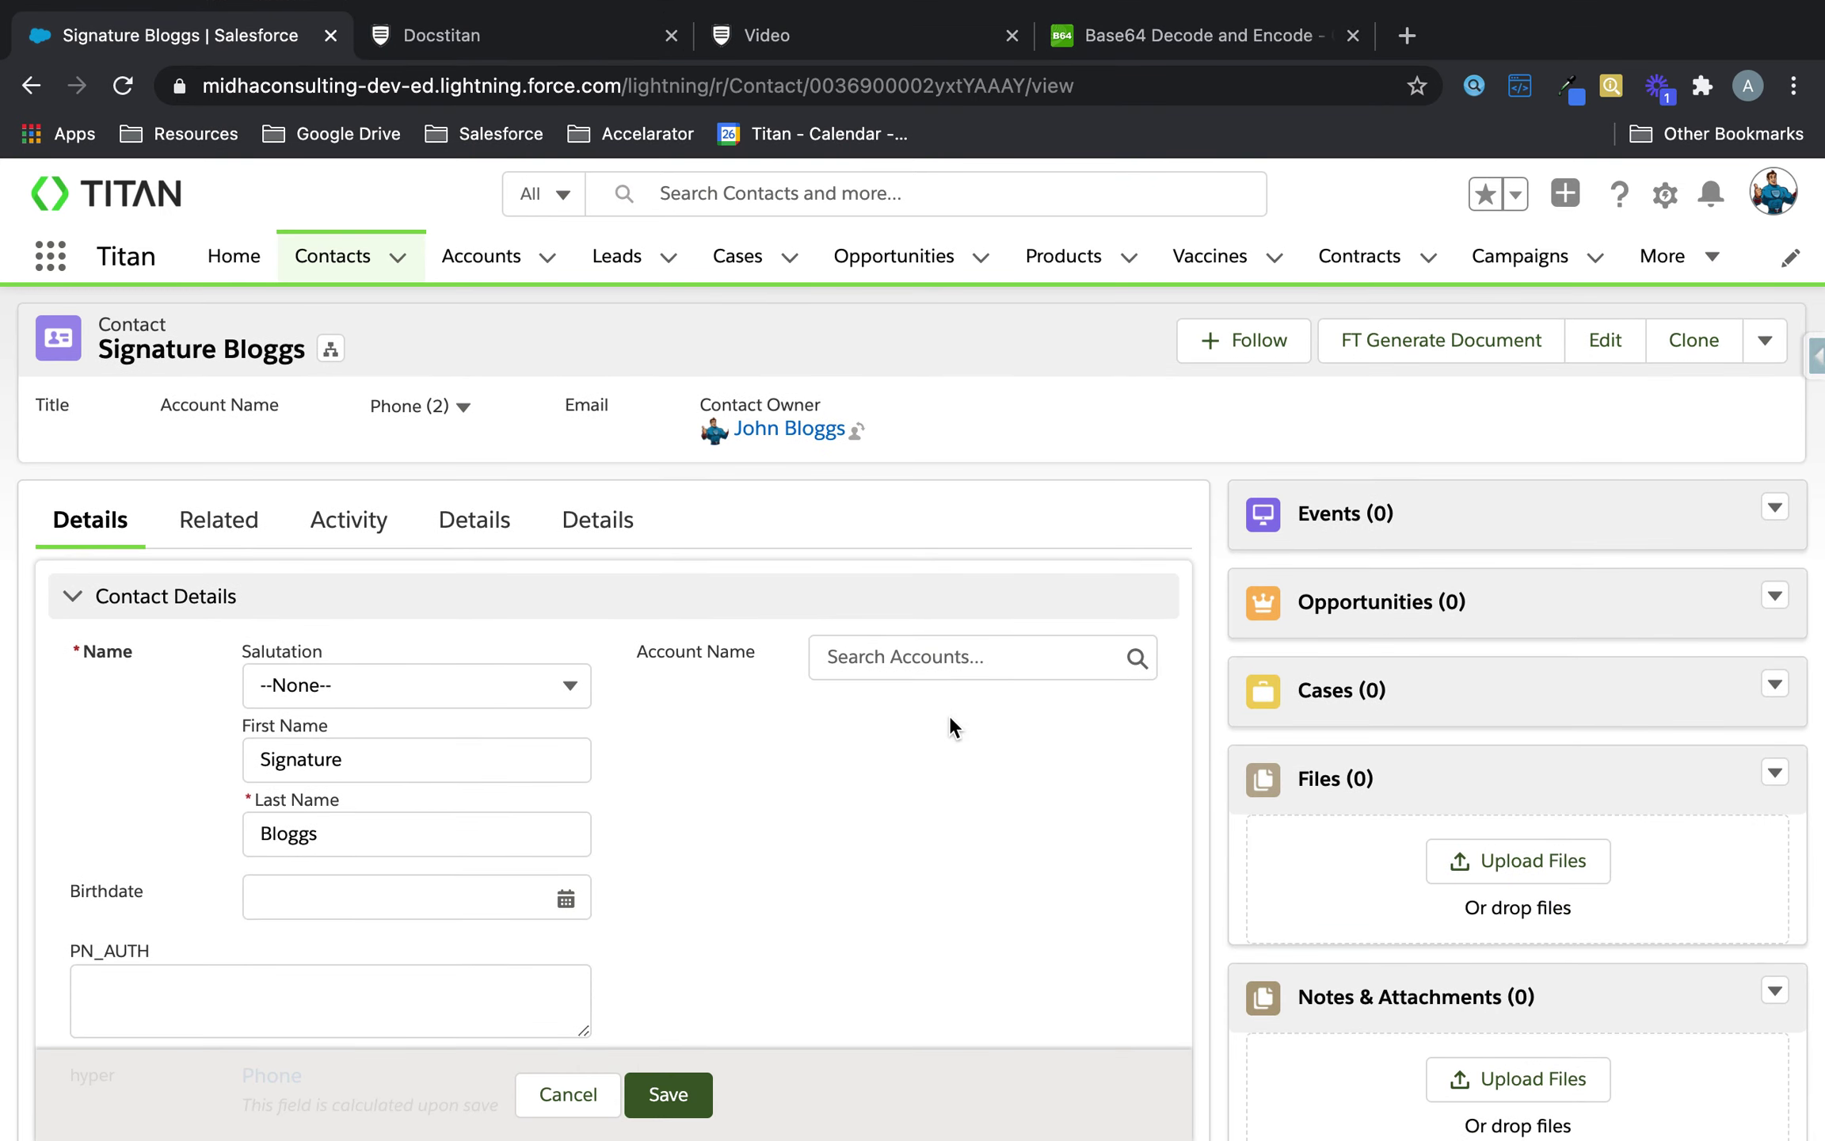